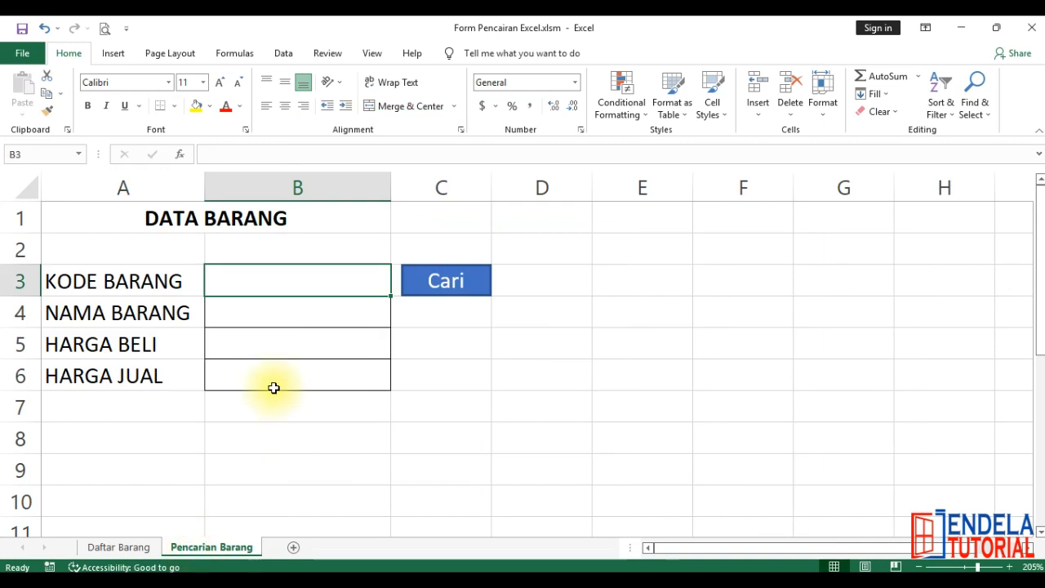
Open the item search form, filter the names by "SAB", and load the SABUN record into the DATA BARANG sheet.
left_click(471, 286)
left_click_drag(457, 164, 417, 223)
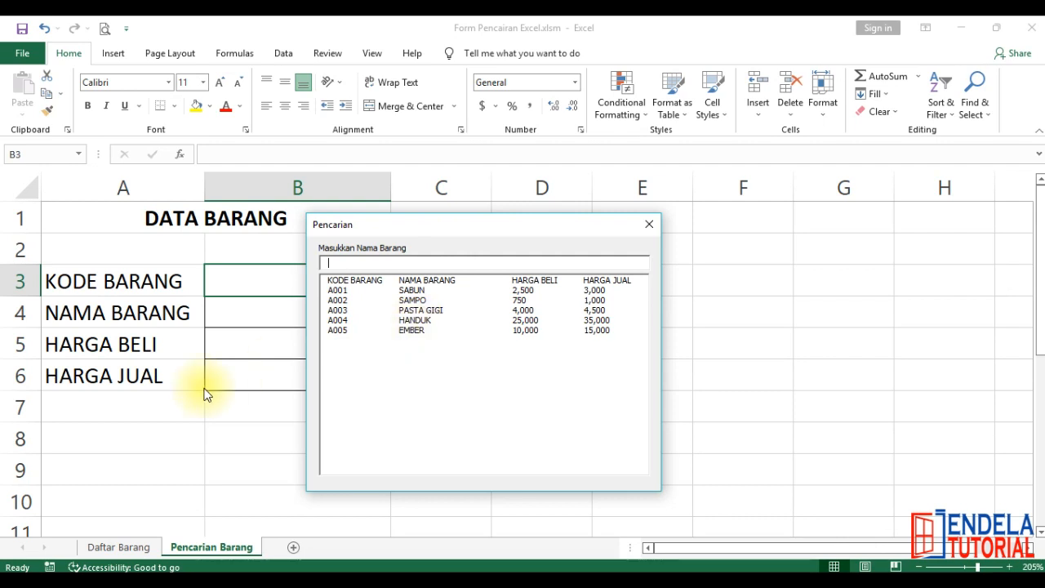
type("SAB")
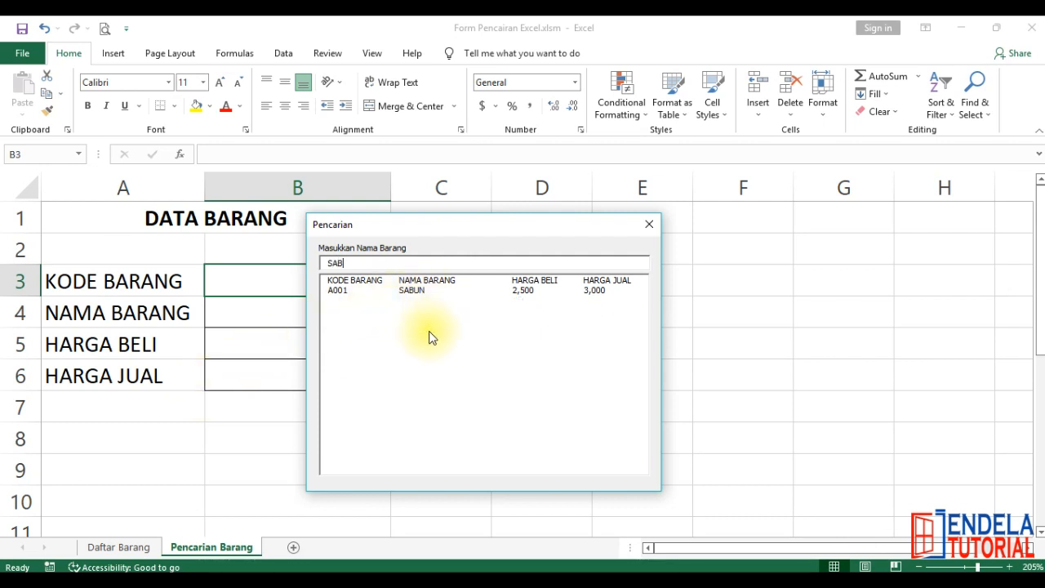
left_click(369, 262)
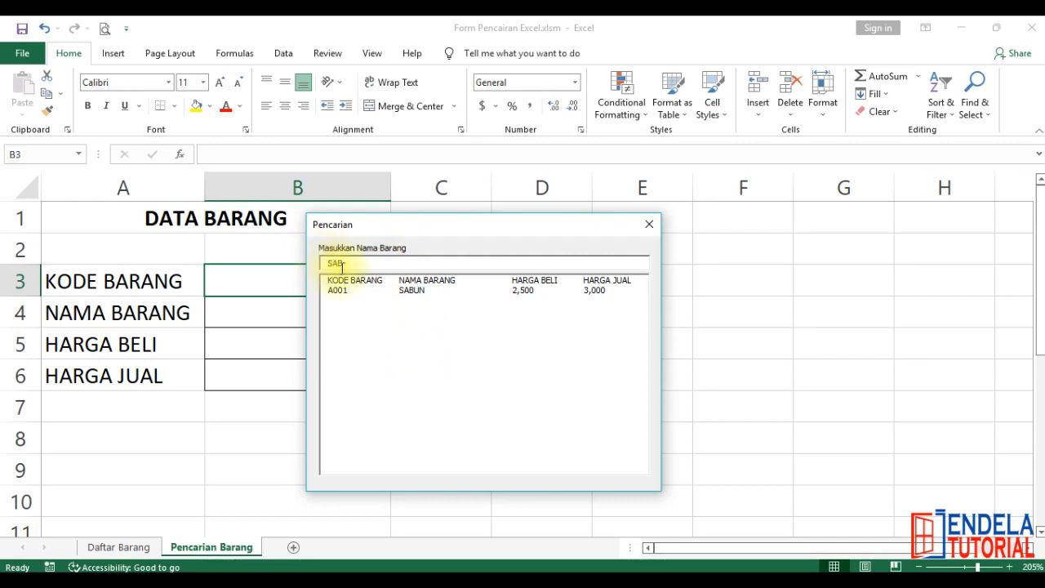
double_click(405, 299)
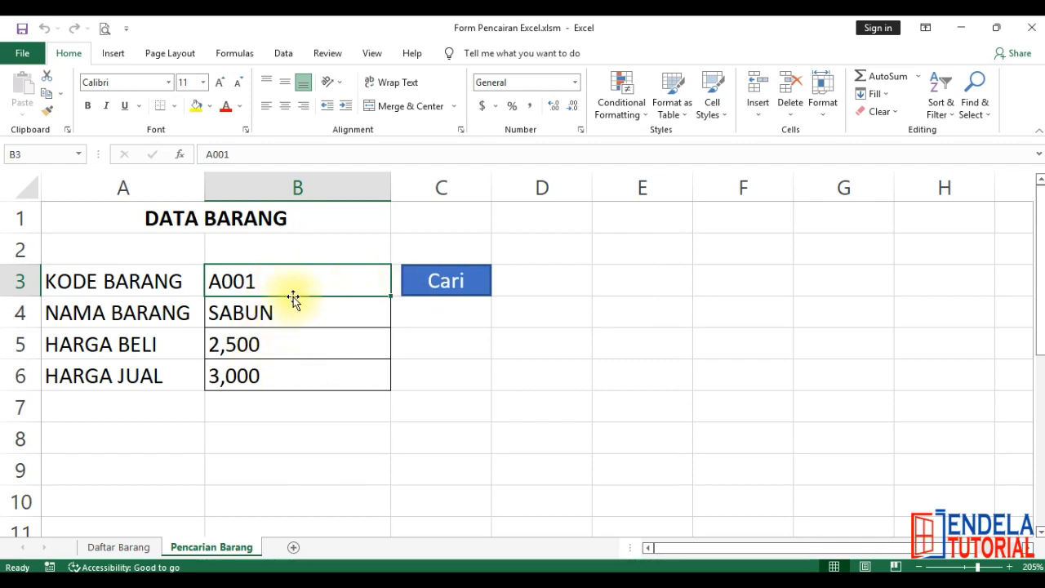
Use the search form to load HANDUK and finally SAMPO into the DATA BARANG sheet, and reopen the form.
left_click(437, 286)
double_click(465, 261)
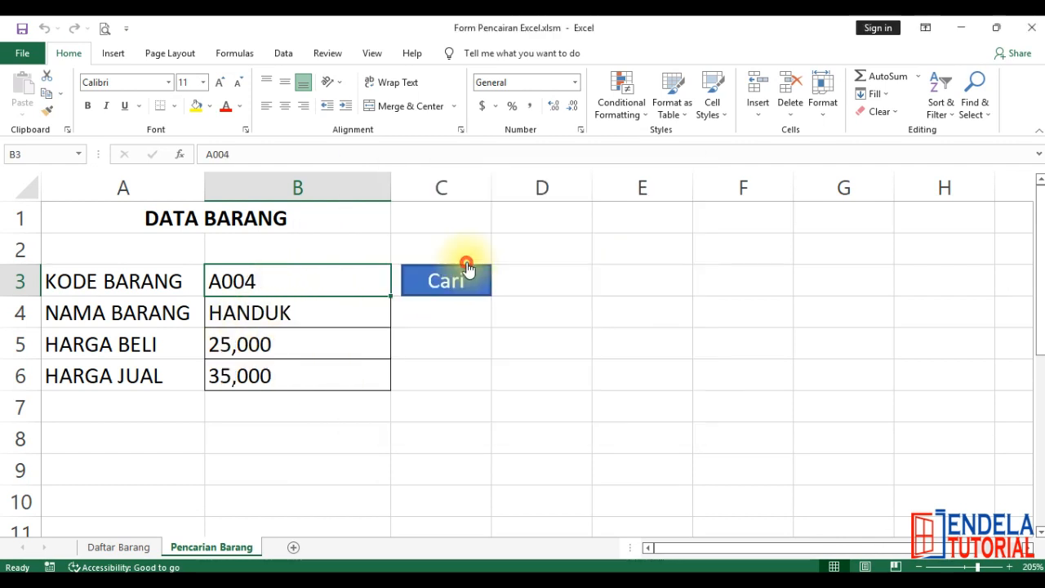
left_click(416, 277)
double_click(421, 241)
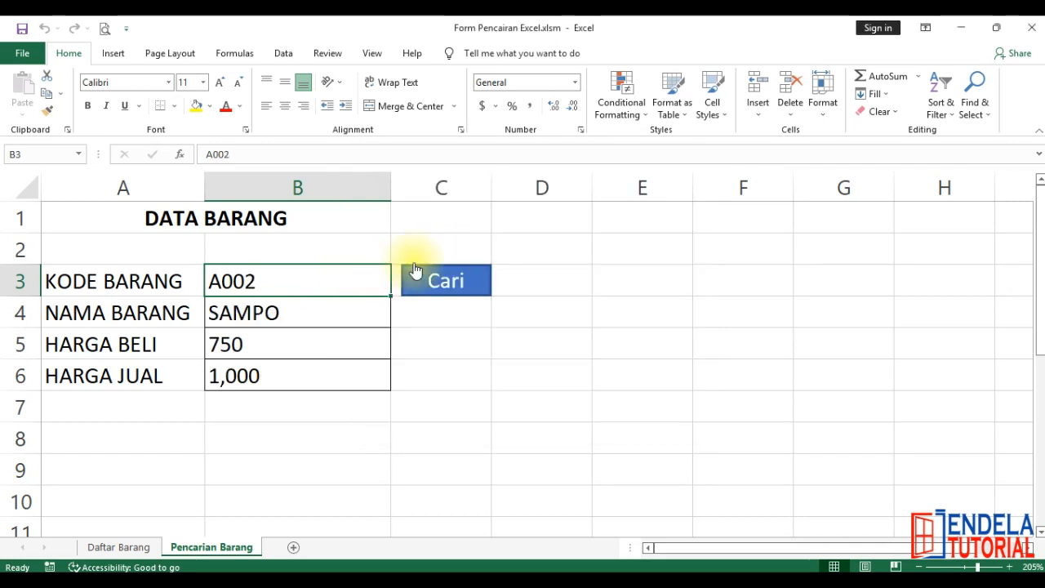
left_click(414, 269)
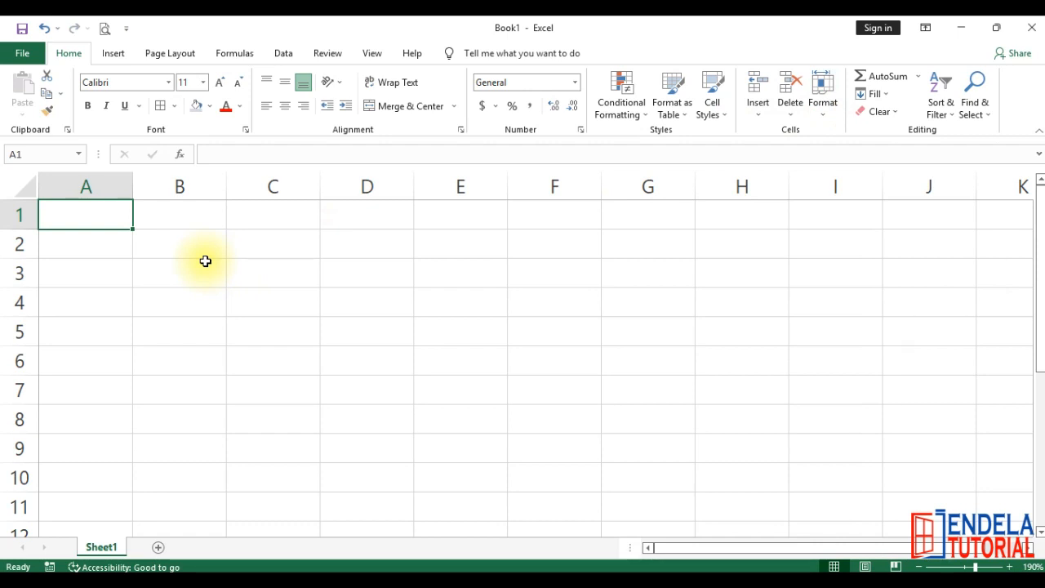
Enter the title DAFTAR BARANG in cell A1 of the blank workbook Book1.
type("DAF")
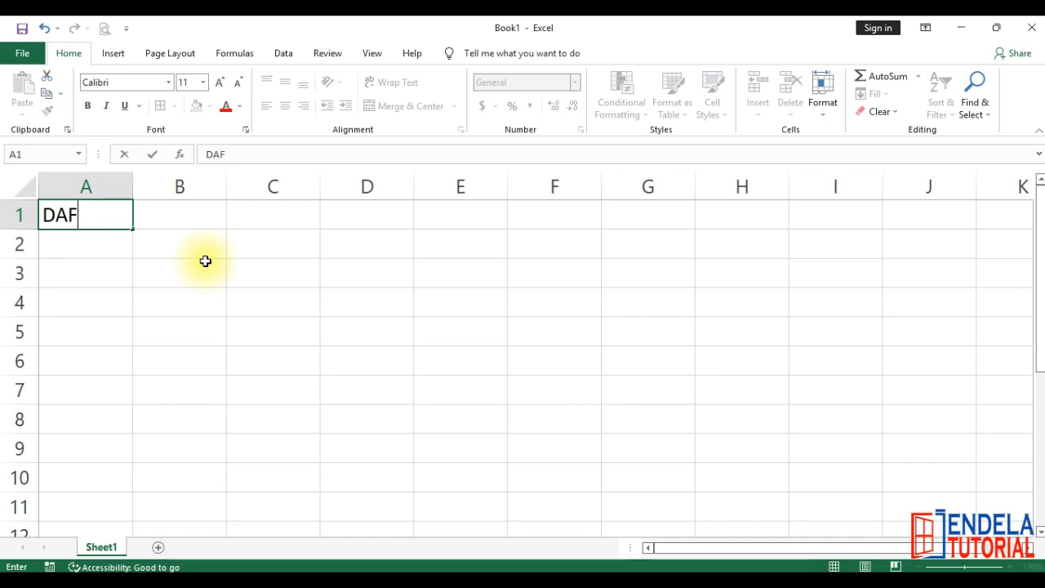
type("TAR BARANG")
key("Return")
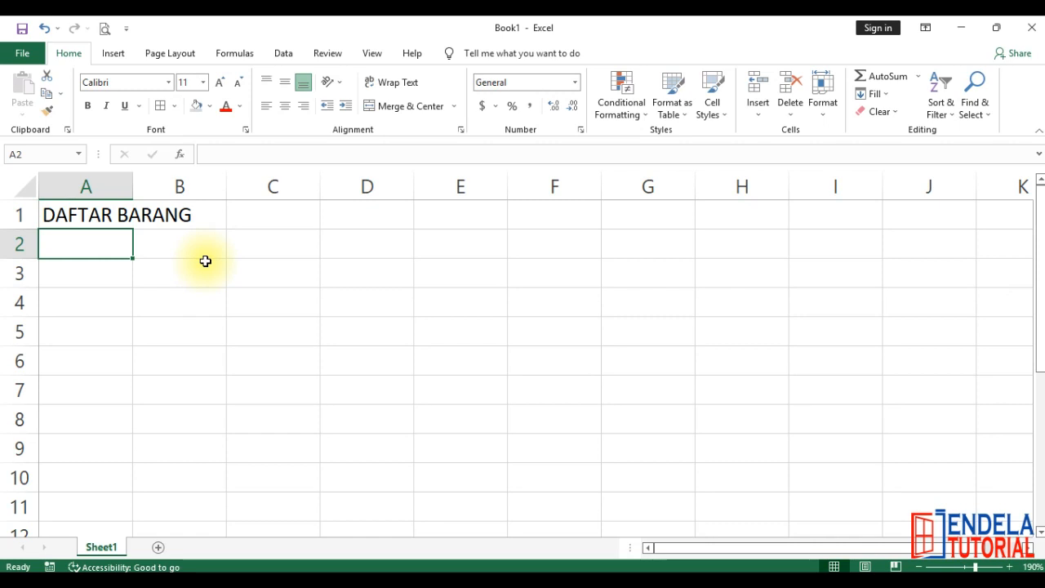
Enter the column headers KODE BARANG, NAMA BARANG, HARGA BELI and HARGA JUAL in cells A2 to D2.
type("KODE BARANG")
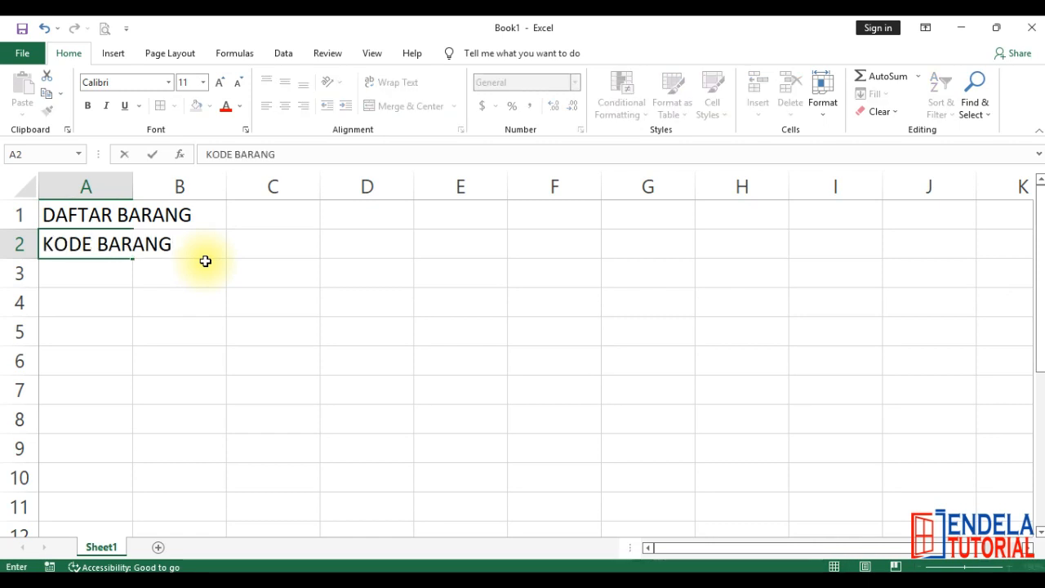
key("Tab")
type("NAMA BARANG")
key("Tab")
type("HARGA BEL")
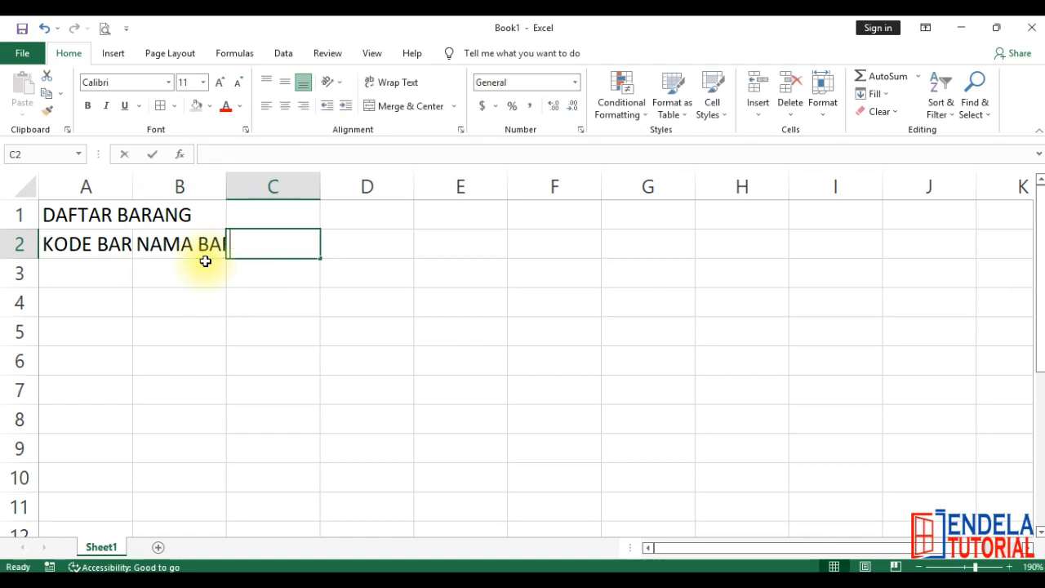
key("Tab")
type("HARGA JUAL")
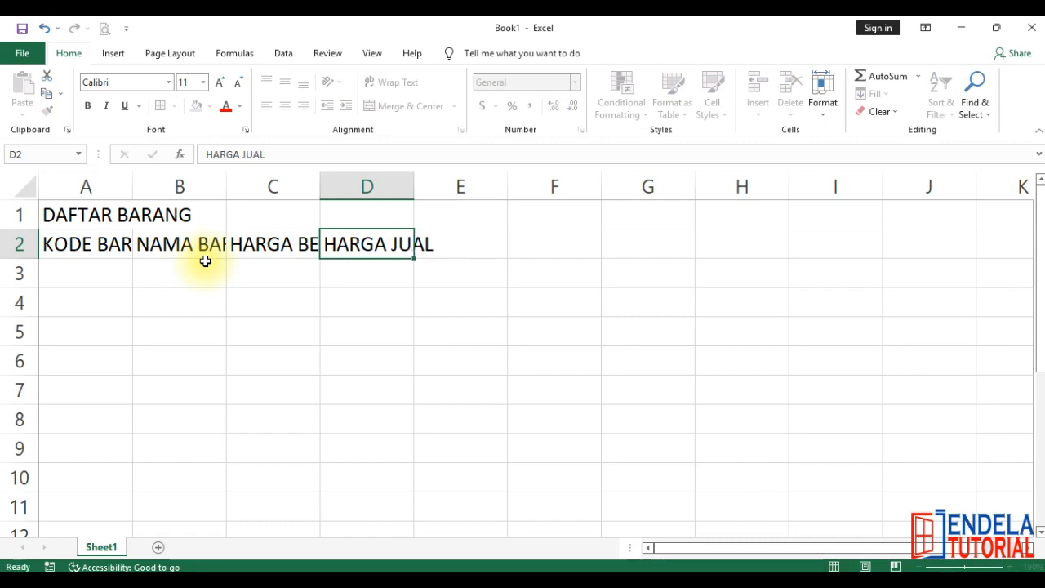
key("Return")
Fill the KODE BARANG column in A3:A7 with the item codes A001, A002, A003, A004 and A005.
left_click(86, 244)
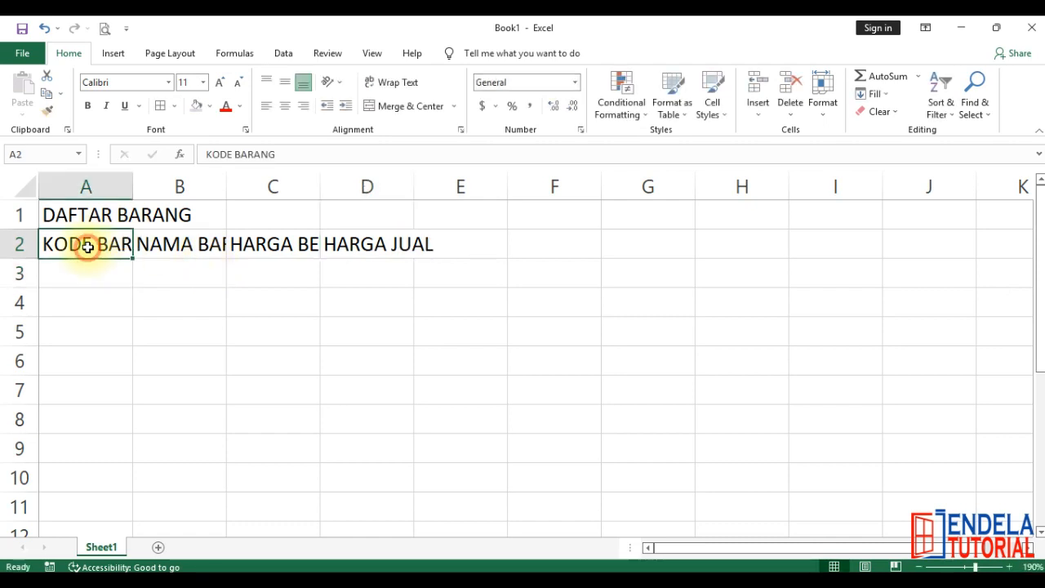
left_click(84, 265)
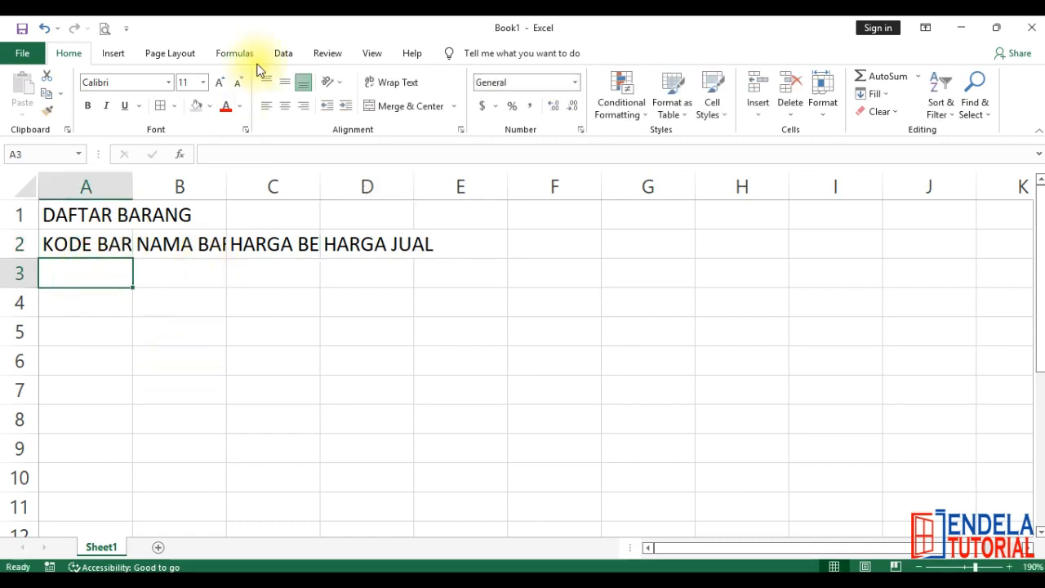
type("A001")
key("Return")
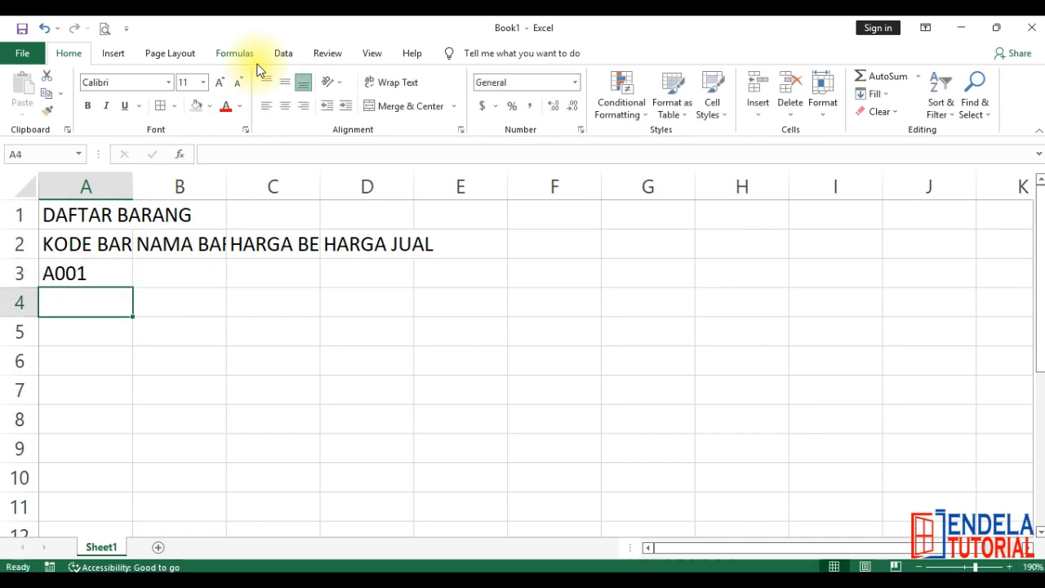
type("A002")
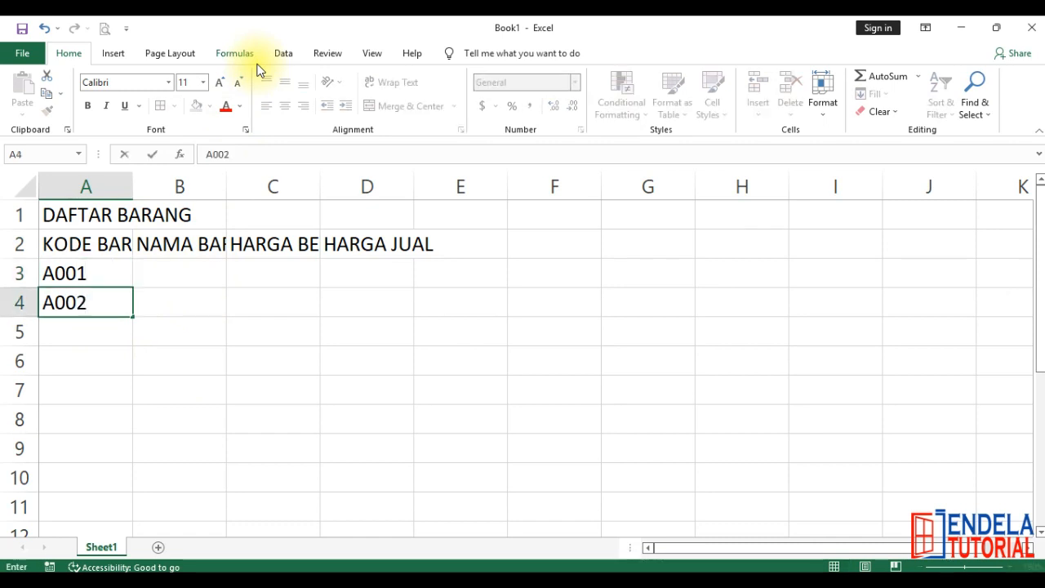
key("Return")
type("A003")
key("Return")
type("A004")
key("Return")
type("A005")
key("Tab")
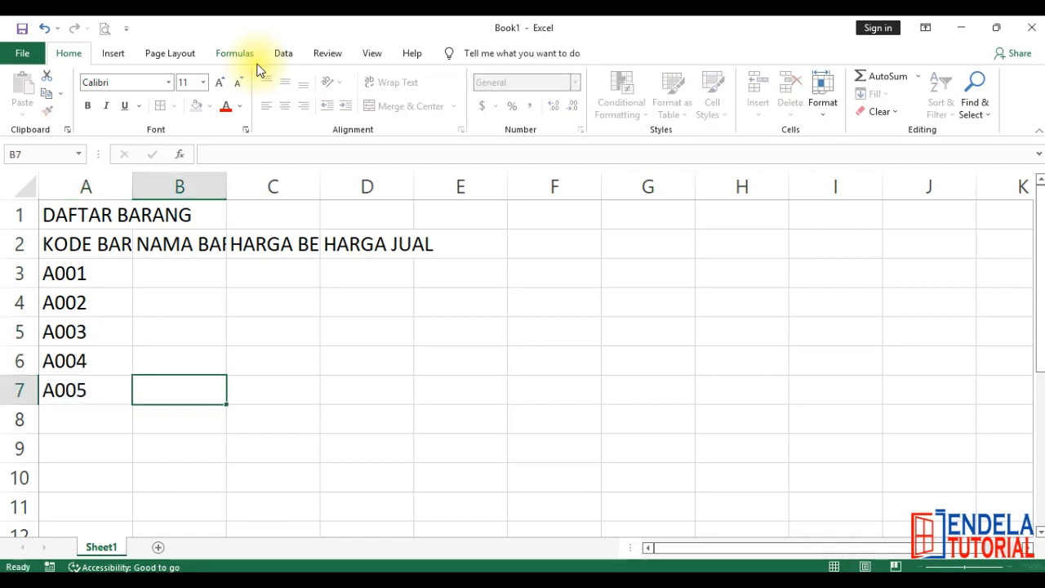
Fill the NAMA BARANG column in B3:B7 with SABUN, SAMPO, PASTA GIGI, HANDUK and EMBER.
key("Up")
key("Up")
key("Up")
key("Up")
key("Up")
key("Down")
type("SABUN")
key("Return")
type("SAMPO")
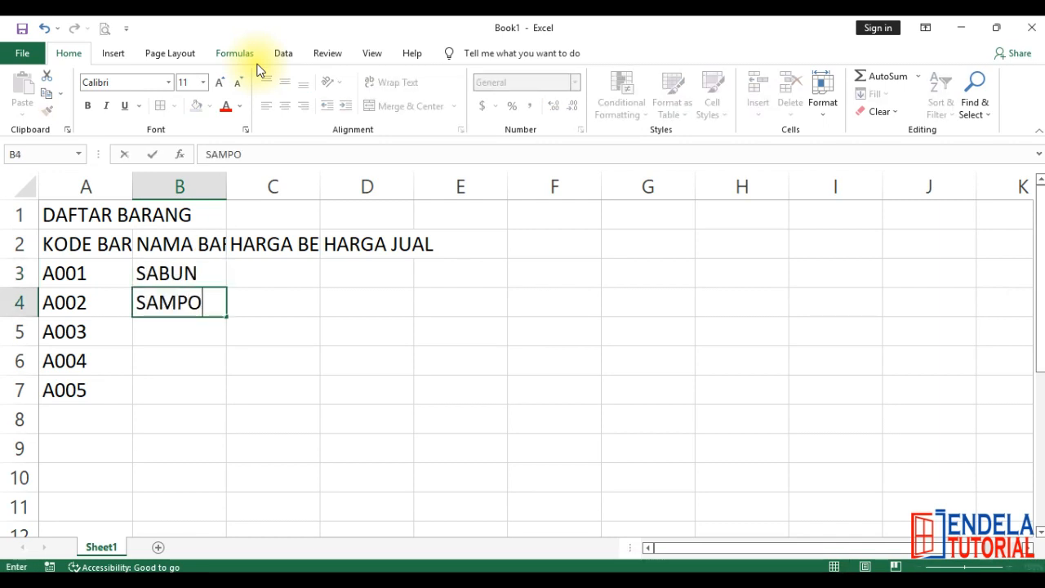
key("Return")
type("PASTA GIGI")
key("Return")
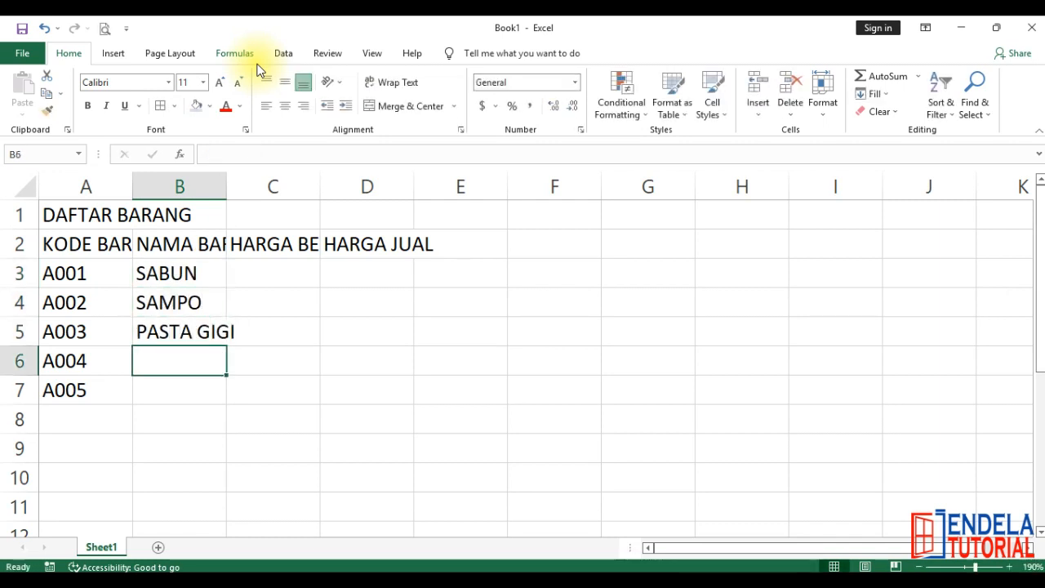
type("HANDUK")
key("Return")
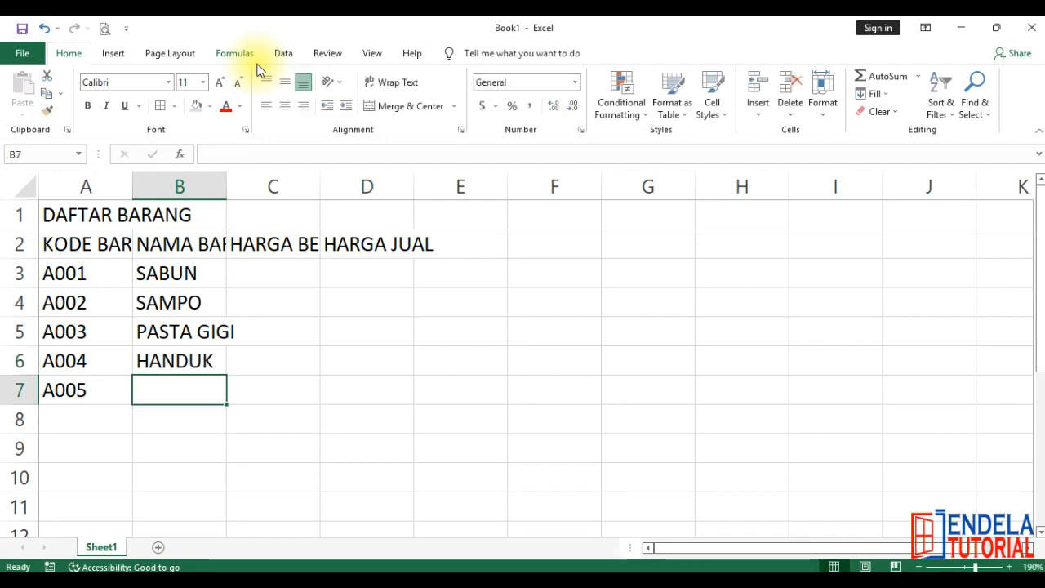
type("EMBER")
key("Tab")
Fill the HARGA BELI column in C3:C7 with the purchase prices 2500, 750, 4000, 25000 and 10000.
key("Up")
key("Up")
key("Up")
key("Up")
type("2500")
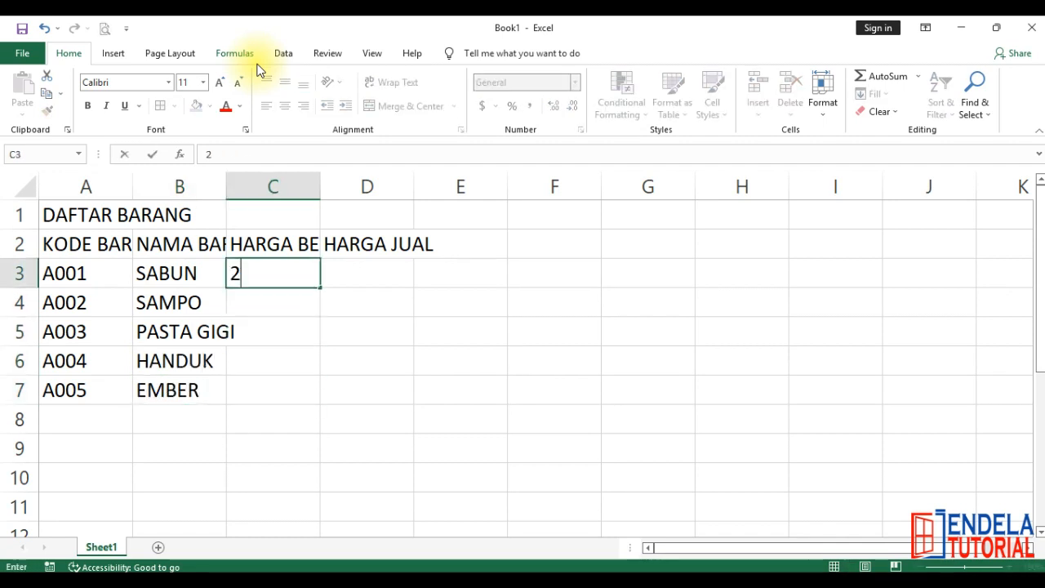
key("Return")
type("750")
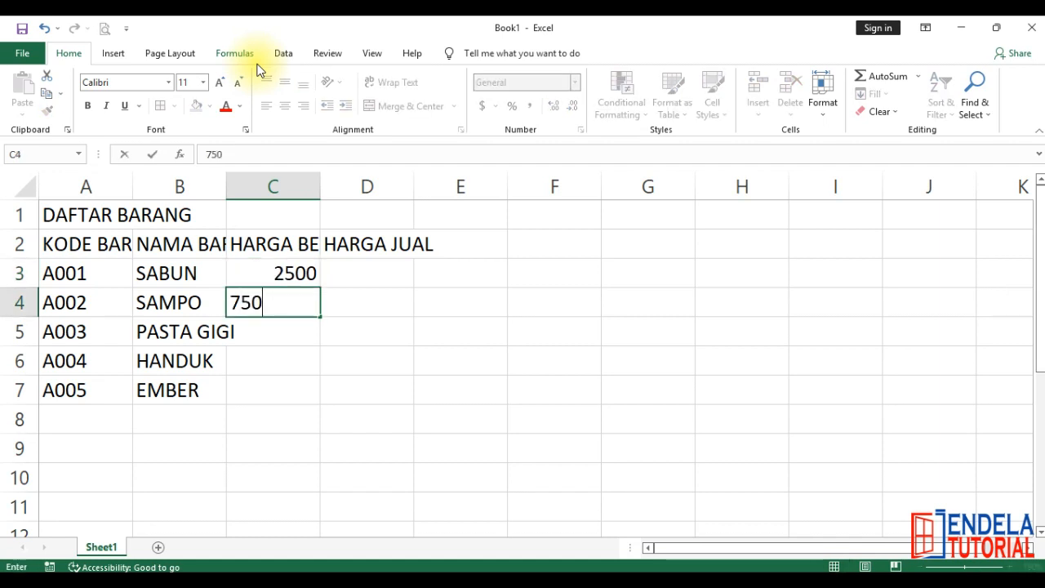
key("Return")
type("4000")
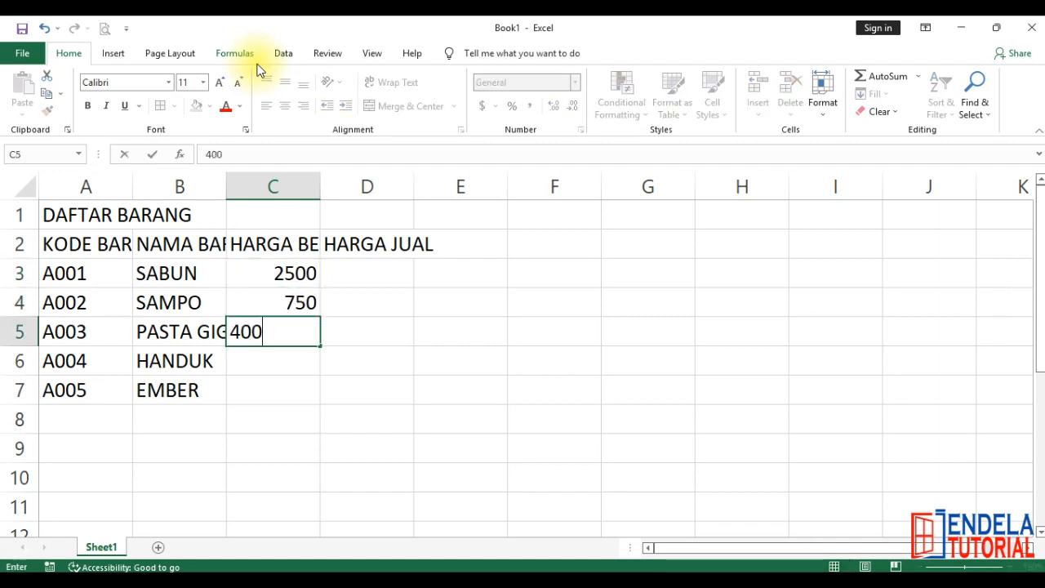
key("Return")
type("25000")
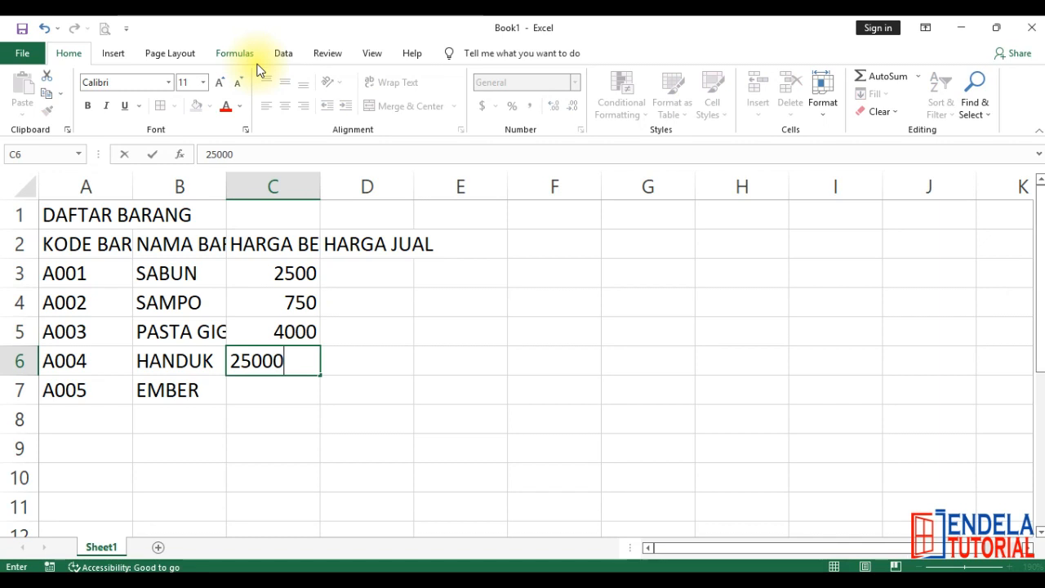
key("Return")
type("1000")
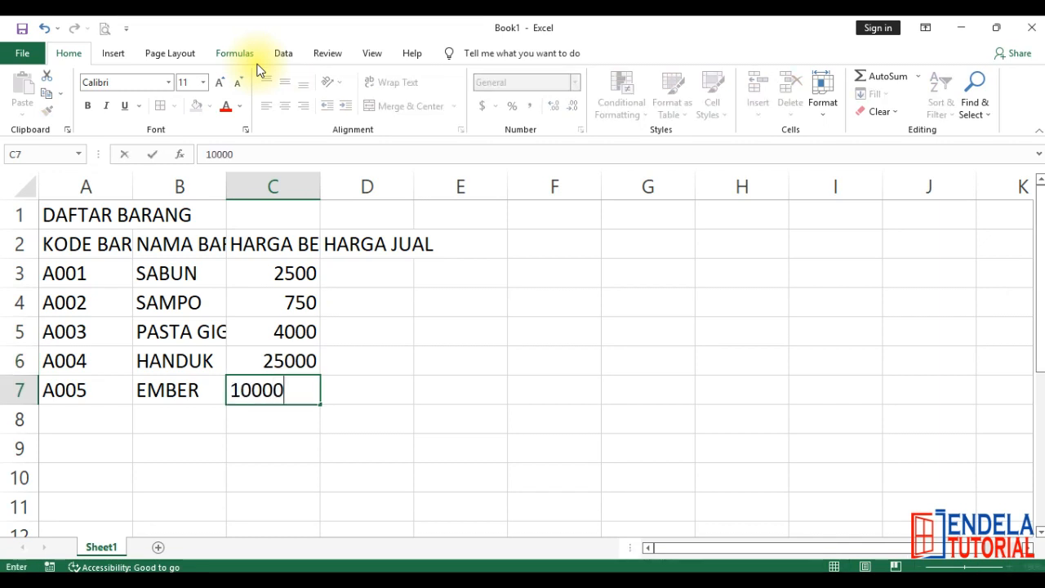
type("0")
key("Return")
Fill the HARGA JUAL column in D3:D7 with the selling prices 3000, 1000, 4500, 35000 and 15000.
key("Up")
key("Up")
key("Up")
key("Up")
key("Up")
key("Right")
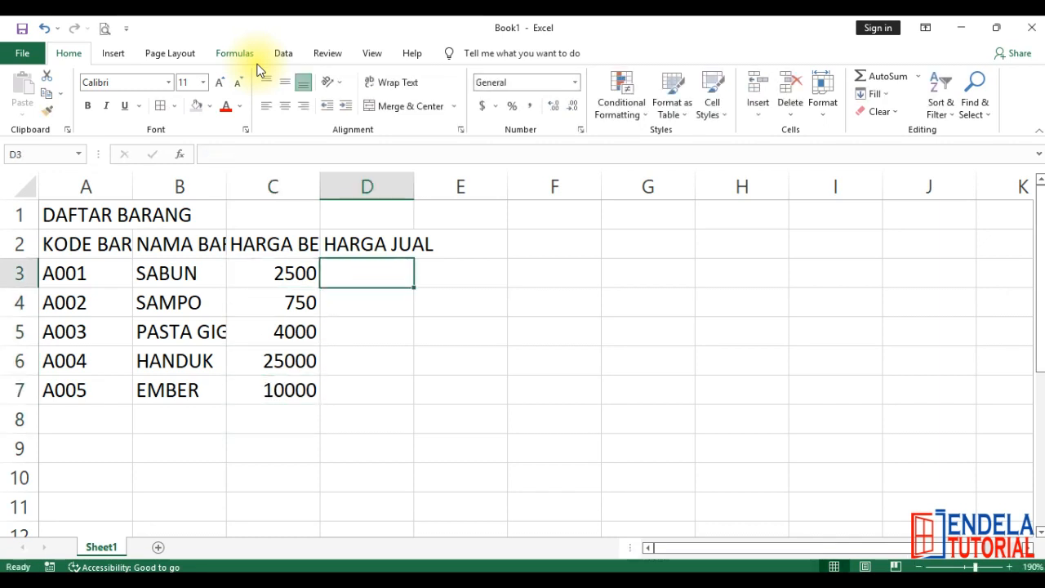
type("3000")
key("Return")
type("1")
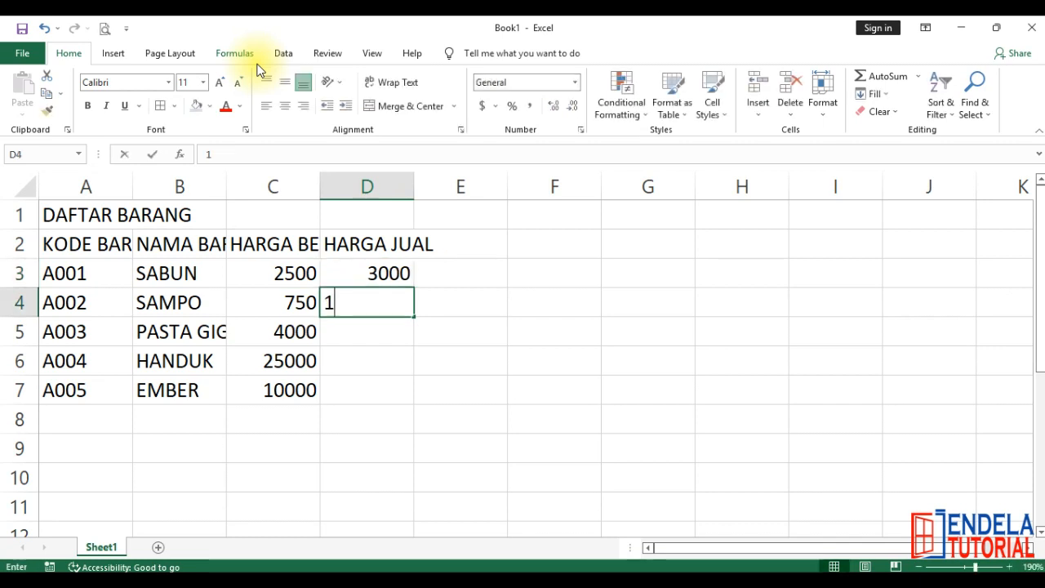
type("000")
key("Return")
type("4500")
key("Return")
type("35")
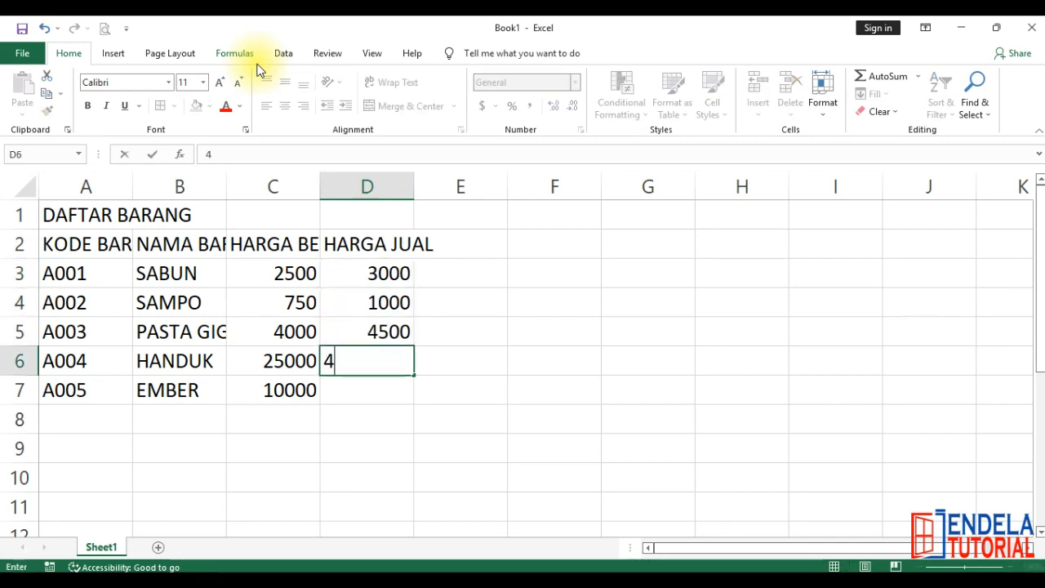
type("000")
key("Return")
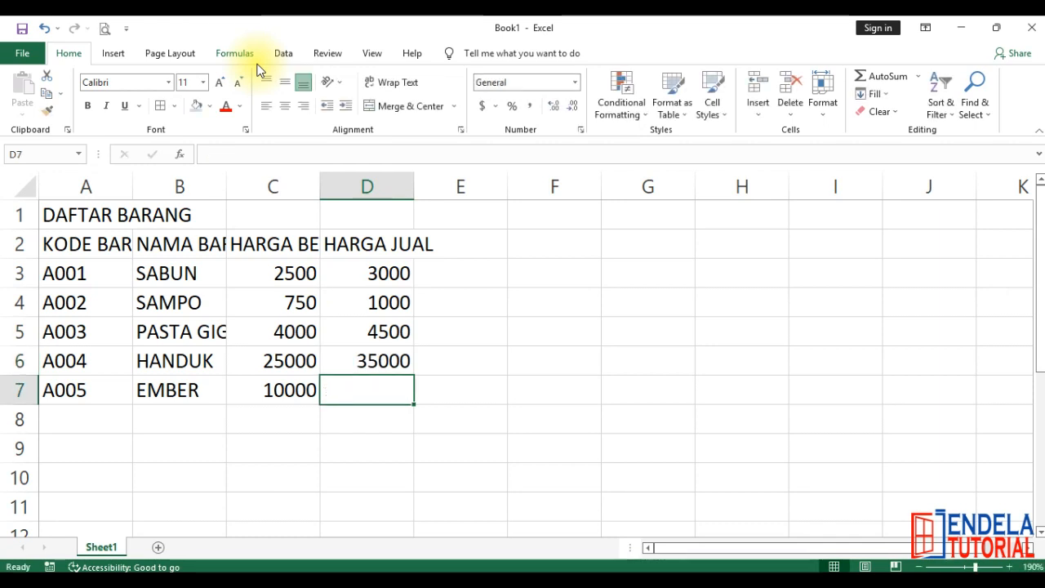
type("15000")
key("Return")
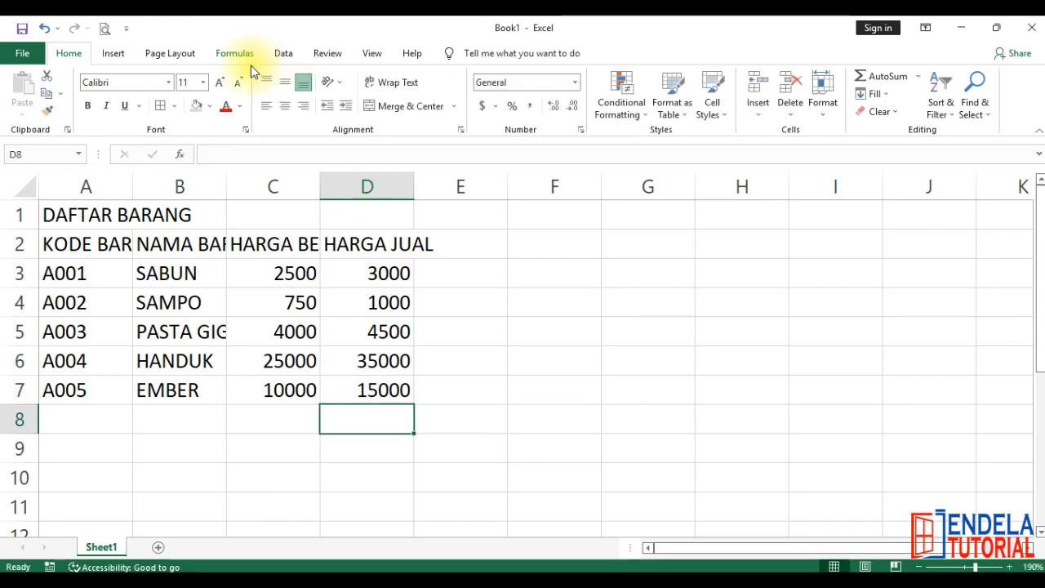
Apply All Borders to the item table in A2:D7.
left_click(85, 244)
left_click_drag(85, 244, 350, 384)
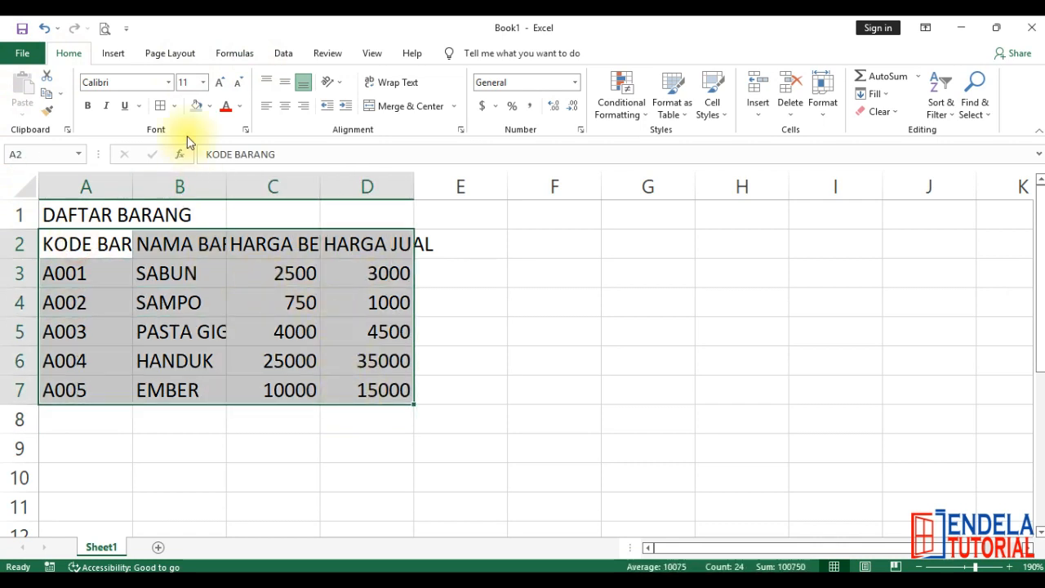
left_click(175, 107)
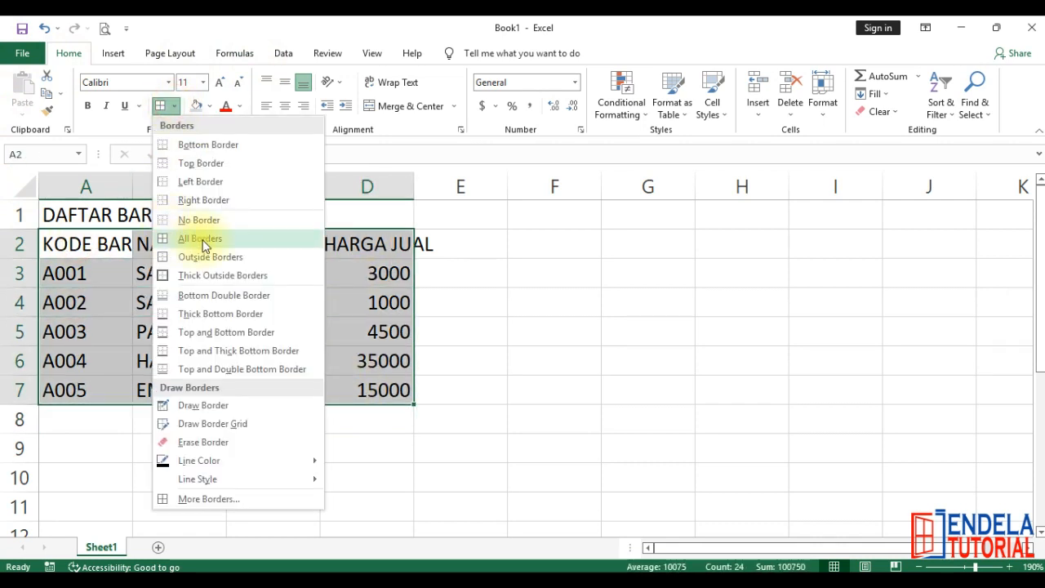
left_click(203, 243)
left_click(205, 332)
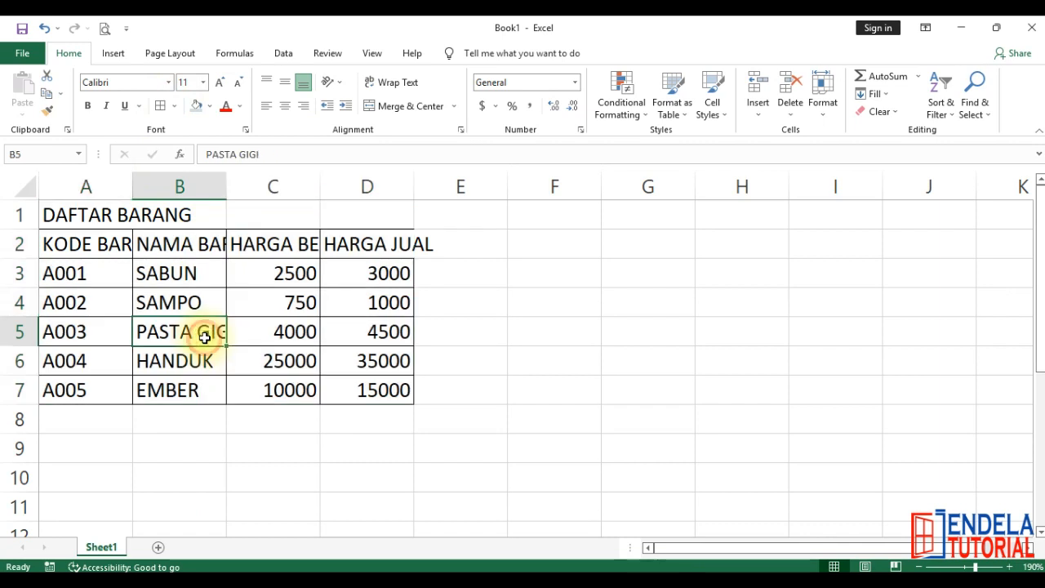
AutoFit the widths of columns A through D to their contents.
left_click(90, 244)
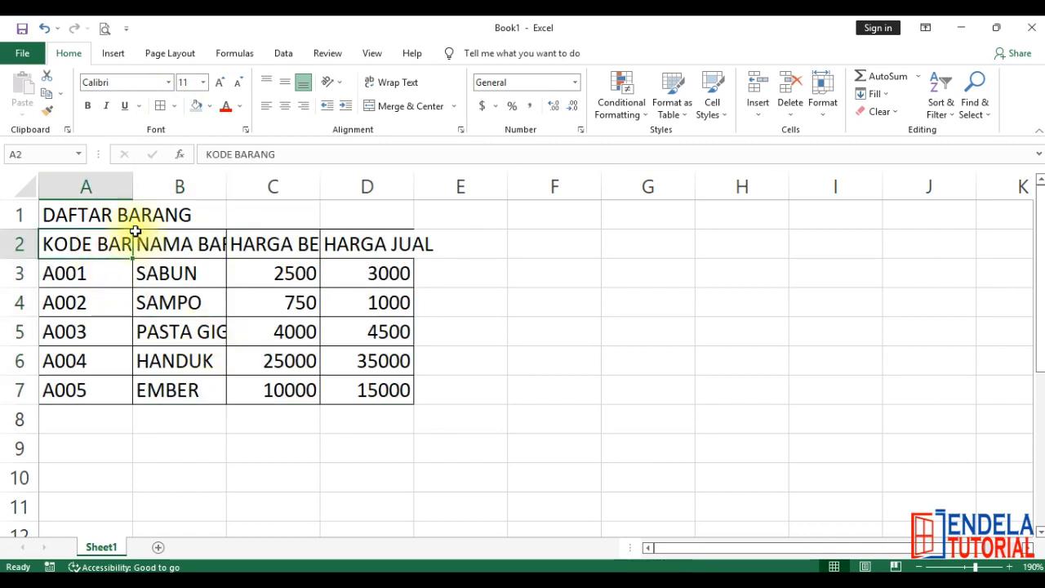
left_click_drag(121, 181, 399, 213)
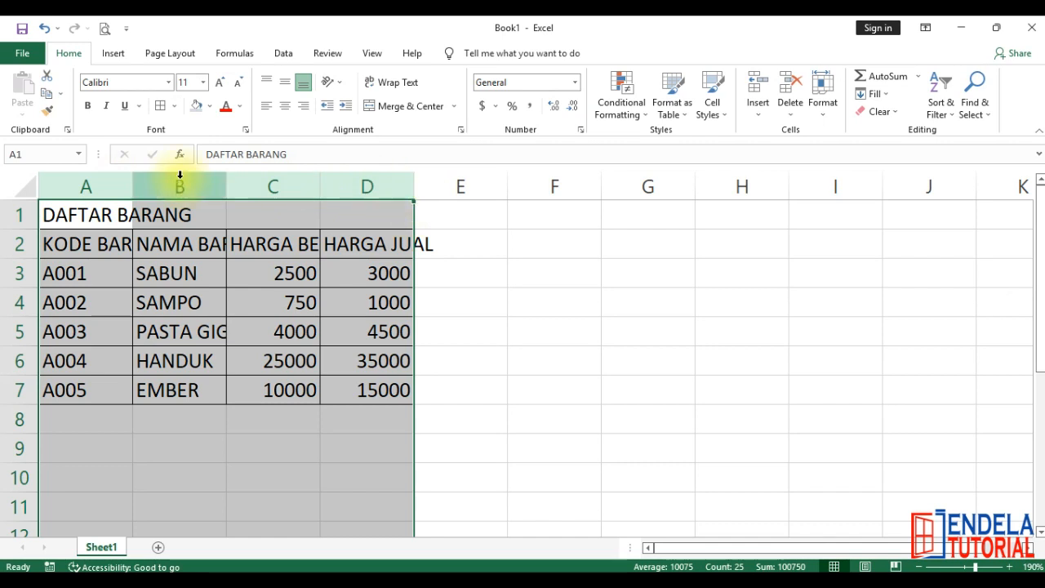
double_click(319, 188)
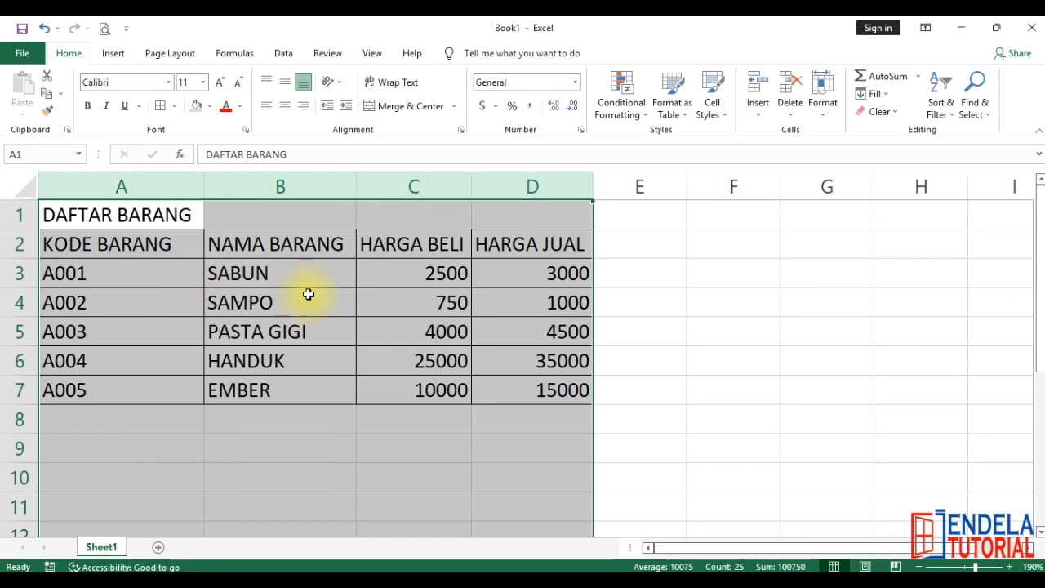
left_click(162, 328)
Merge and center the DAFTAR BARANG title across A1:D1 and AutoFit column A to its contents.
left_click_drag(159, 215, 492, 215)
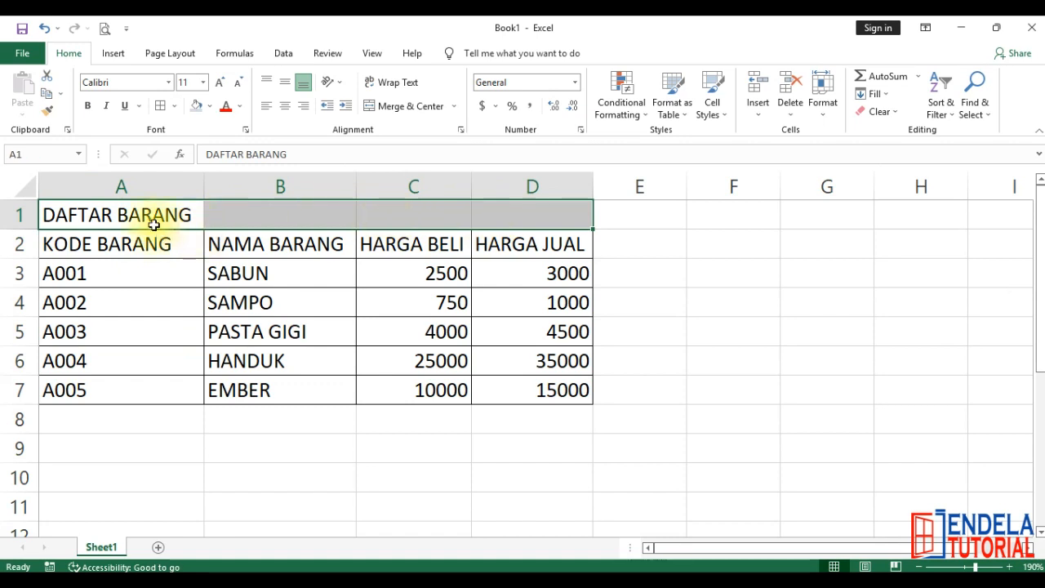
left_click(412, 108)
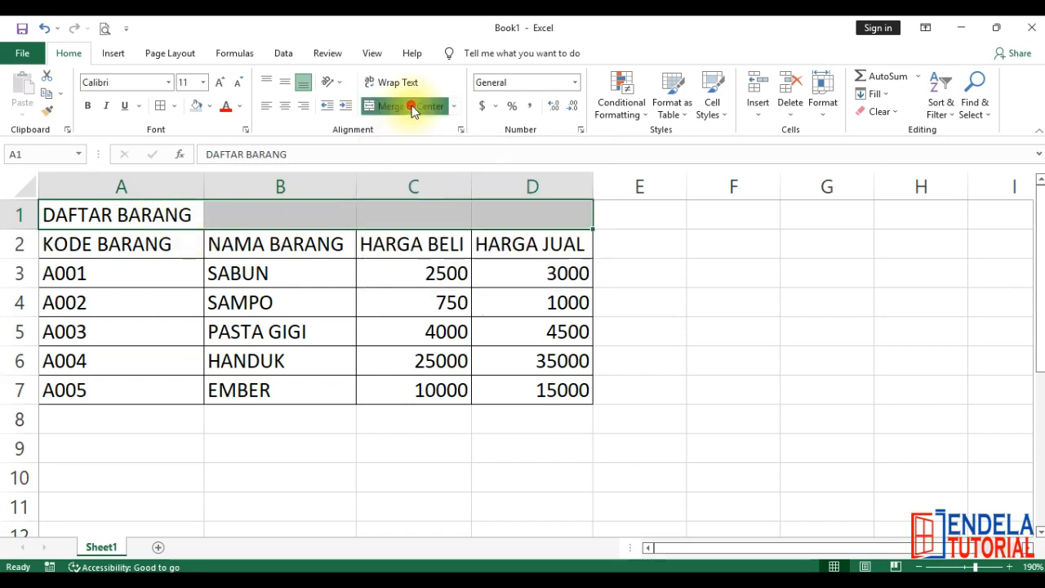
left_click(317, 417)
left_click(179, 242)
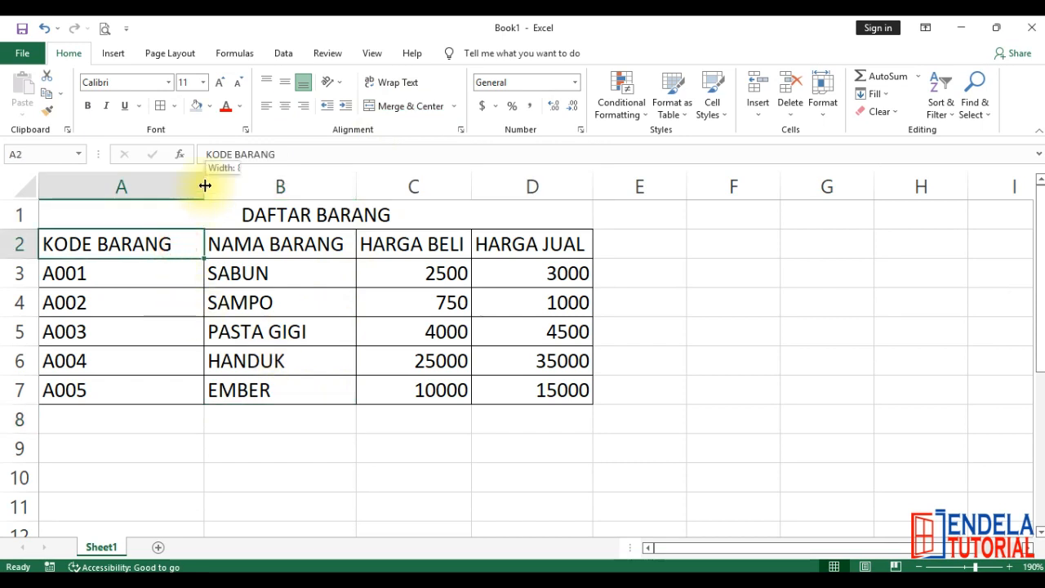
double_click(203, 187)
Make the DAFTAR BARANG title and the column headers in A2:D2 bold.
left_click(216, 214)
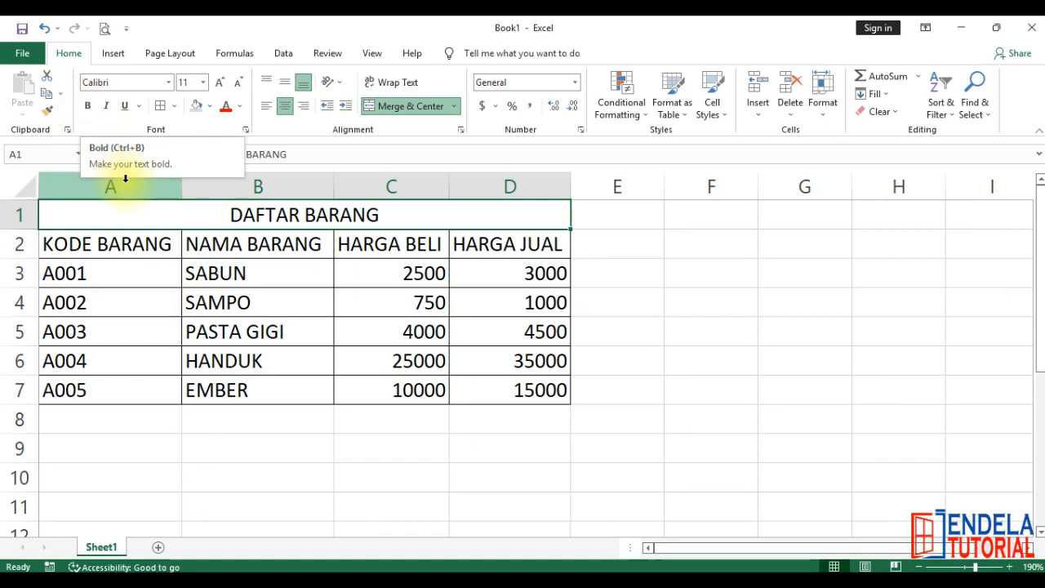
left_click(90, 107)
left_click_drag(128, 240, 469, 240)
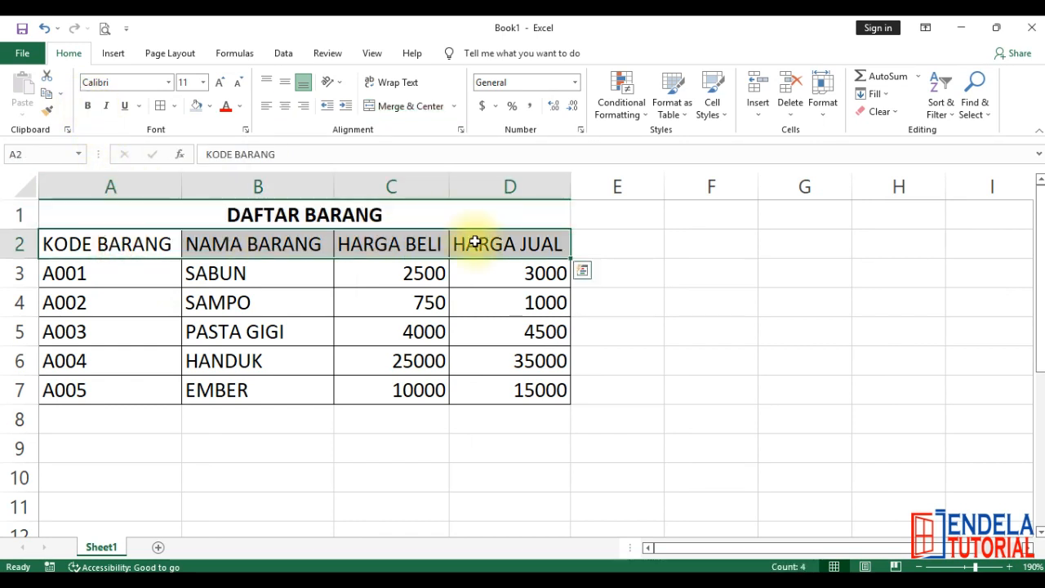
left_click(88, 107)
left_click(217, 422)
Fill the header row A2:D2 with the lightest blue-gray theme color.
left_click_drag(152, 252, 501, 253)
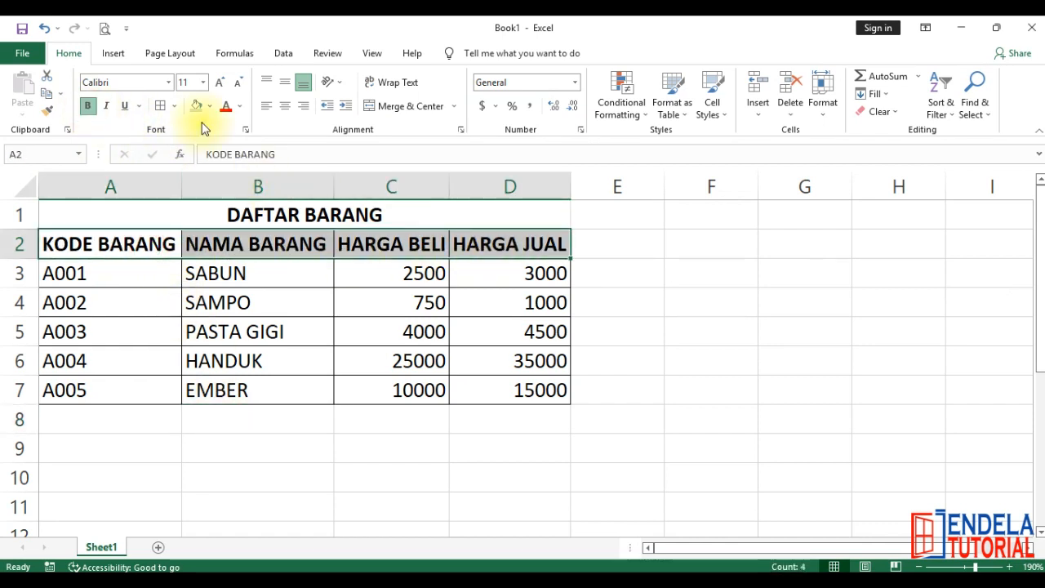
left_click(209, 107)
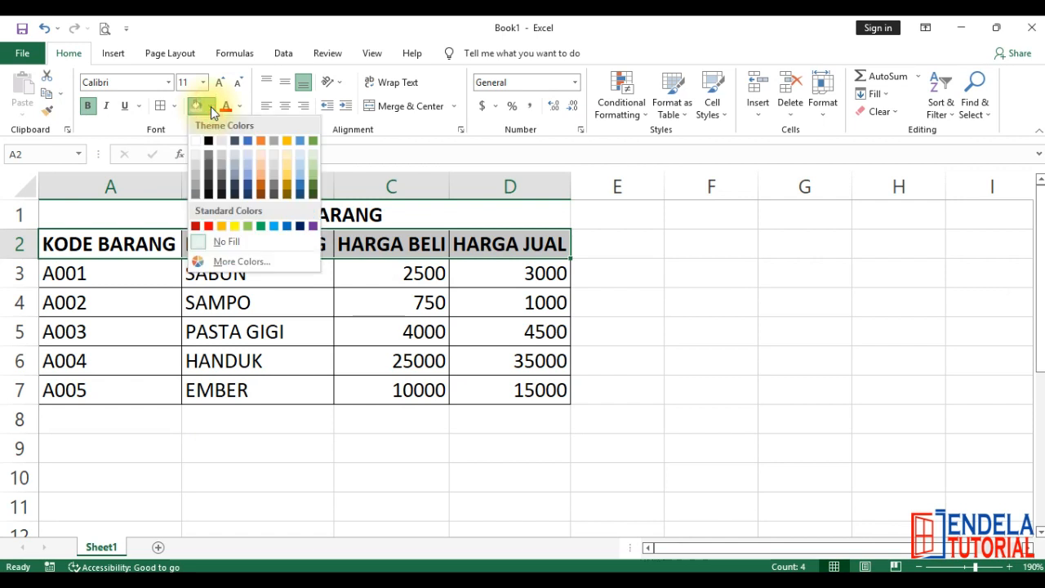
left_click(229, 157)
left_click(327, 465)
left_click(262, 214)
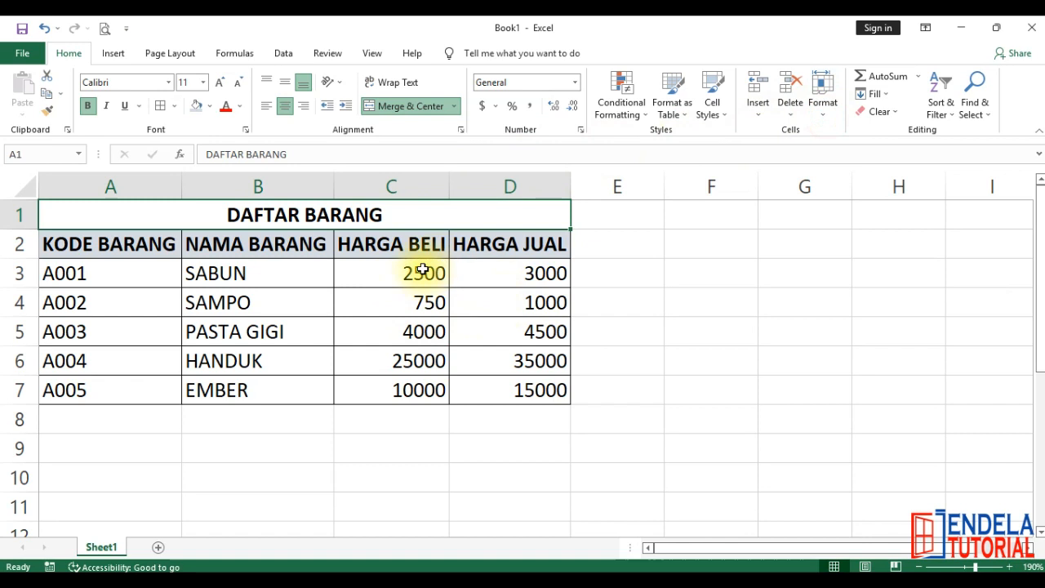
Format the prices in C3:D7 with a thousands separator and no decimal places.
left_click_drag(404, 273, 509, 380)
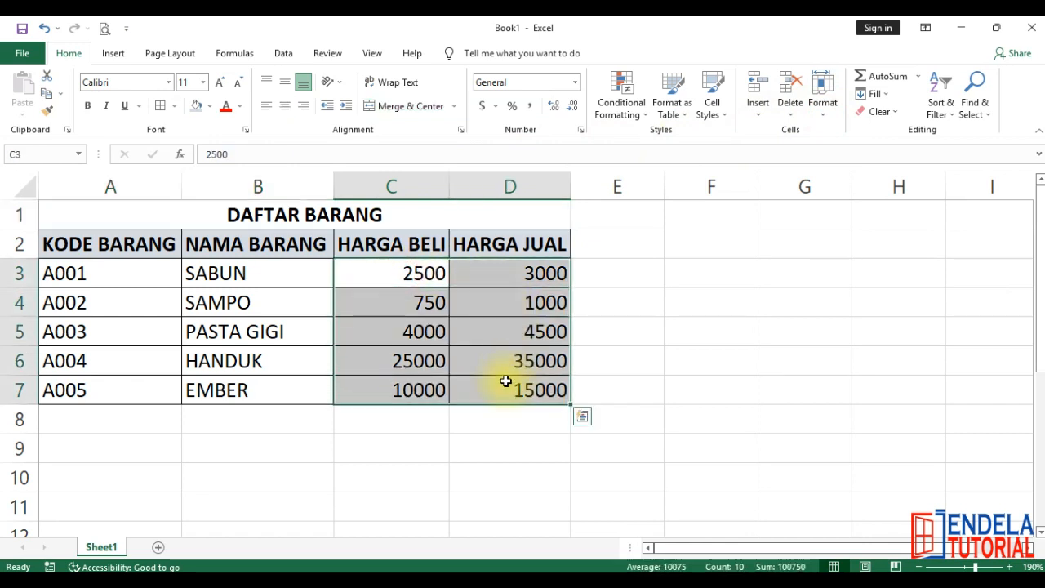
left_click(529, 108)
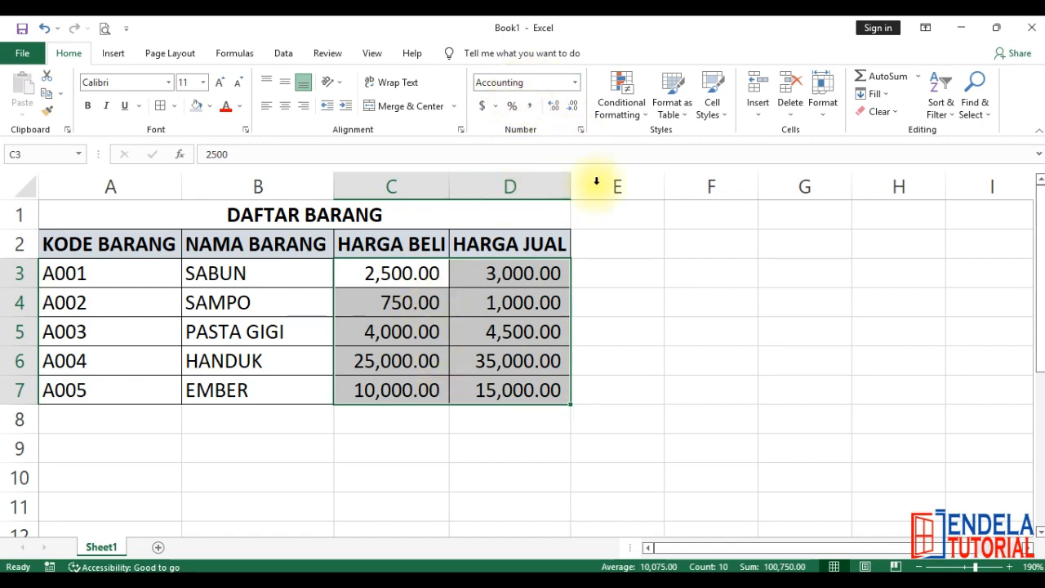
double_click(576, 107)
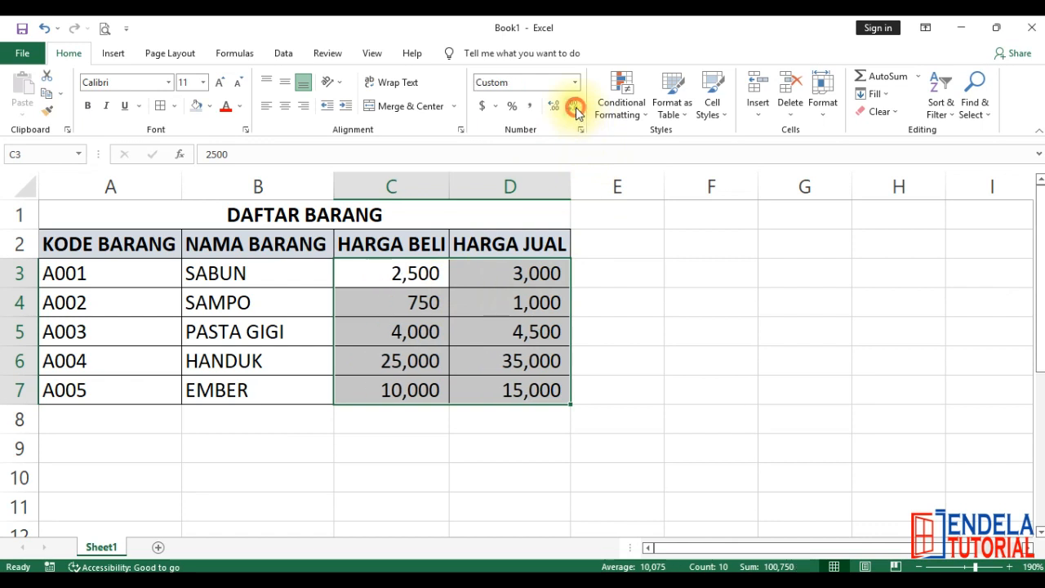
left_click(457, 450)
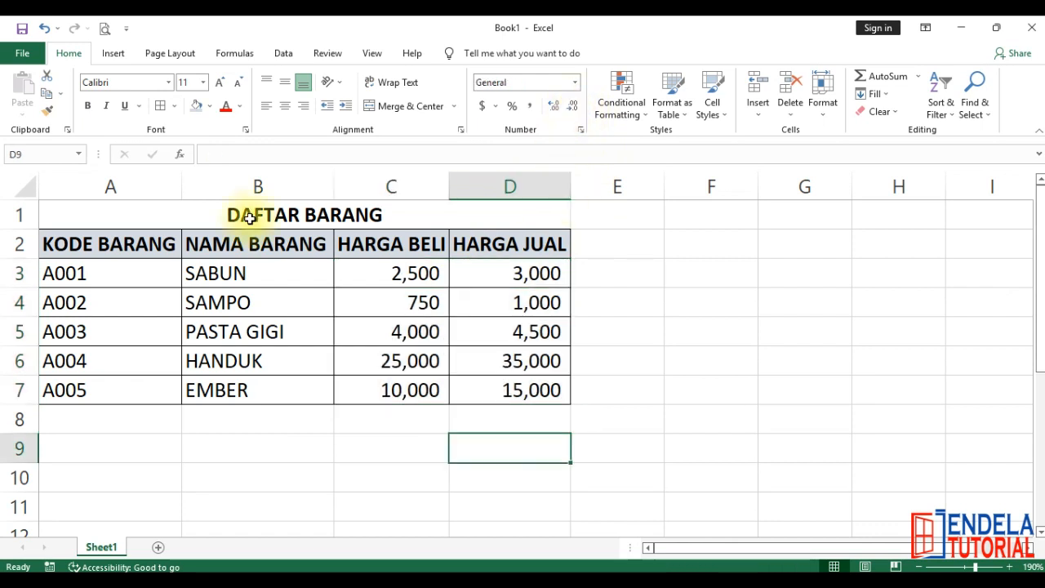
left_click(256, 214)
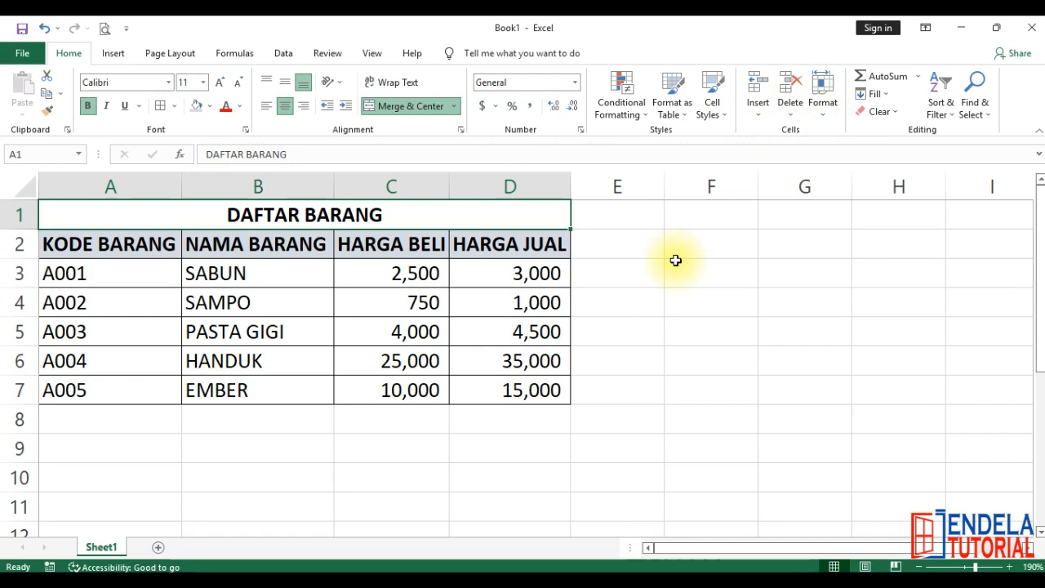
Add a second worksheet and rename Sheet1 to "Daftar Barang".
left_click(159, 547)
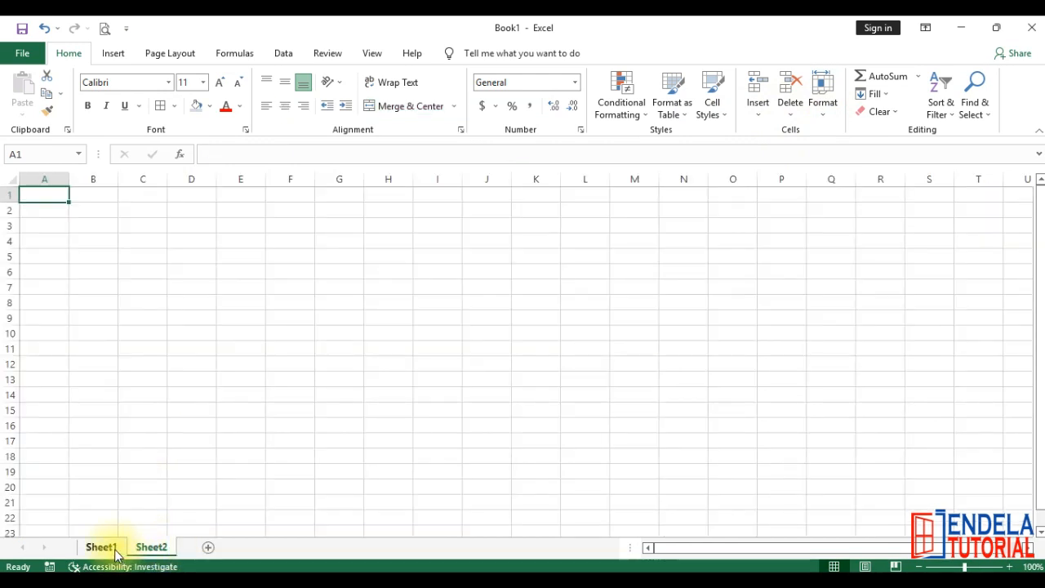
left_click(103, 546)
right_click(102, 546)
left_click(163, 406)
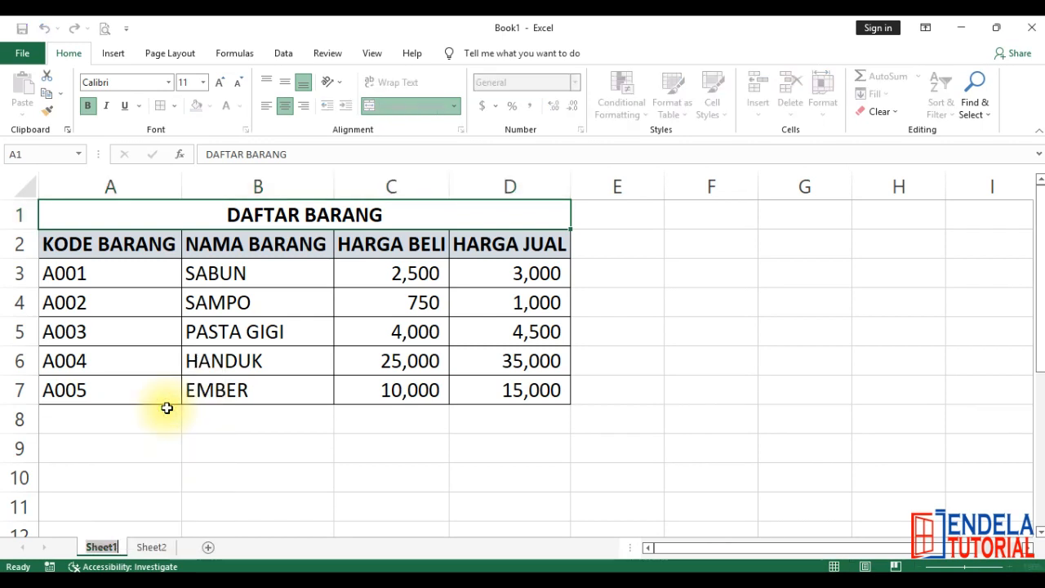
type("Daftar Barang")
key("Return")
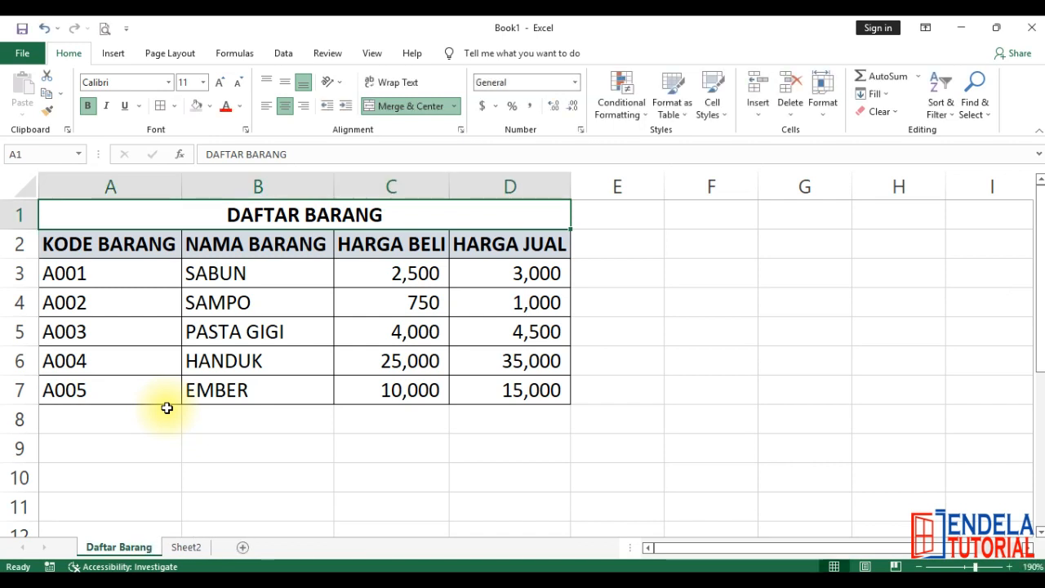
Rename Sheet2 to "Pencarian Barang".
left_click(189, 547)
right_click(193, 547)
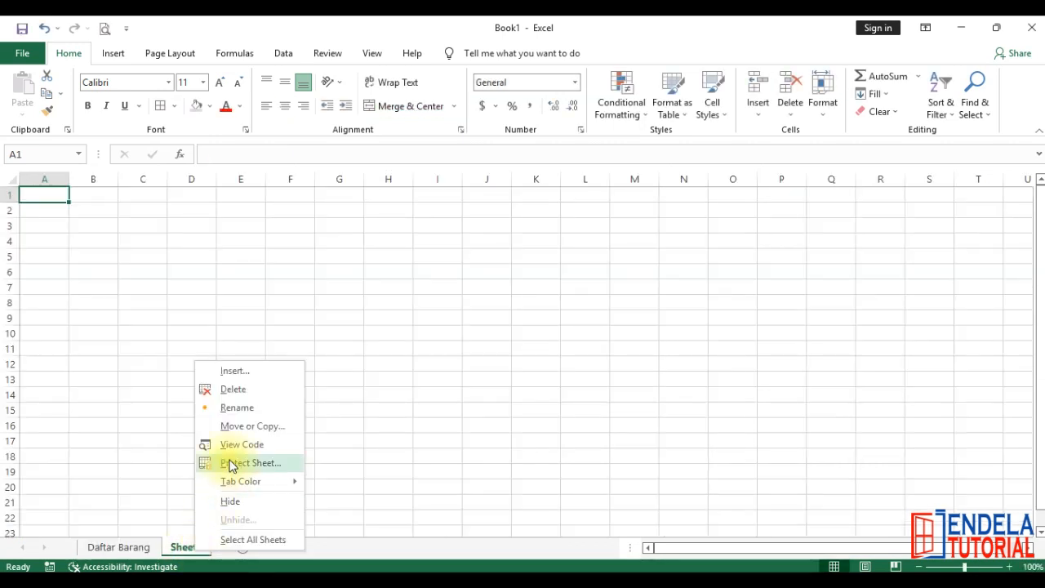
left_click(236, 406)
key("Return")
type("Pencarian Barang")
key("Return")
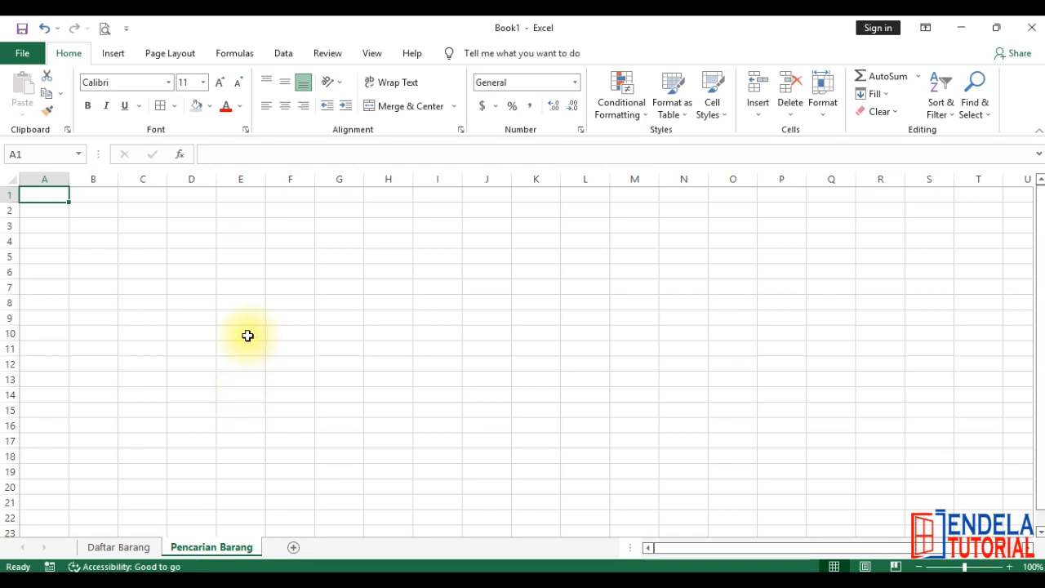
Enter the title DATA BARANG in A1 of the Pencarian Barang sheet.
scroll(165, 314, "up", 2)
scroll(165, 314, "up", 2)
left_click(168, 275)
left_click(98, 210)
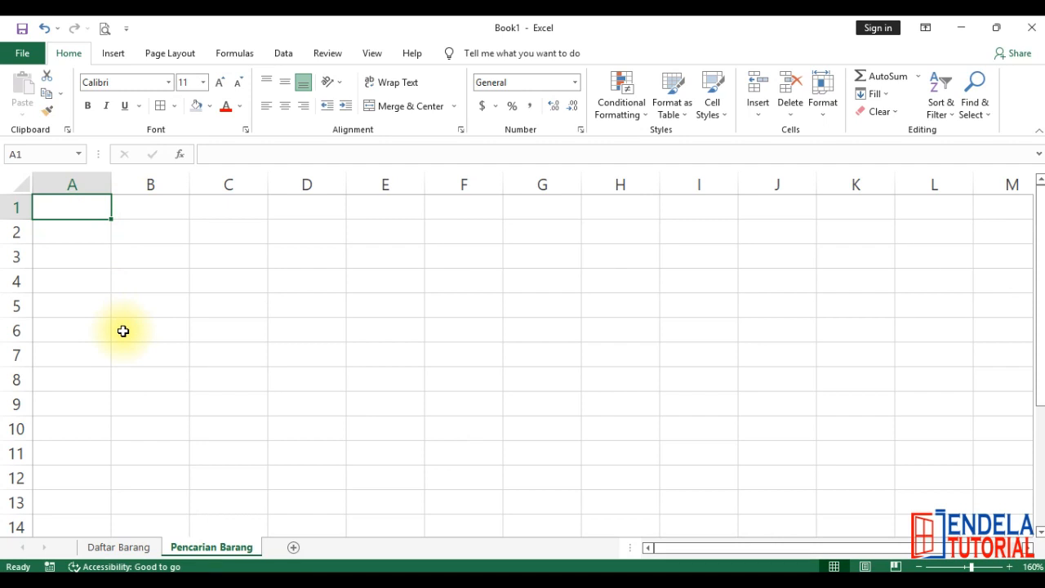
type("DATA BARAN")
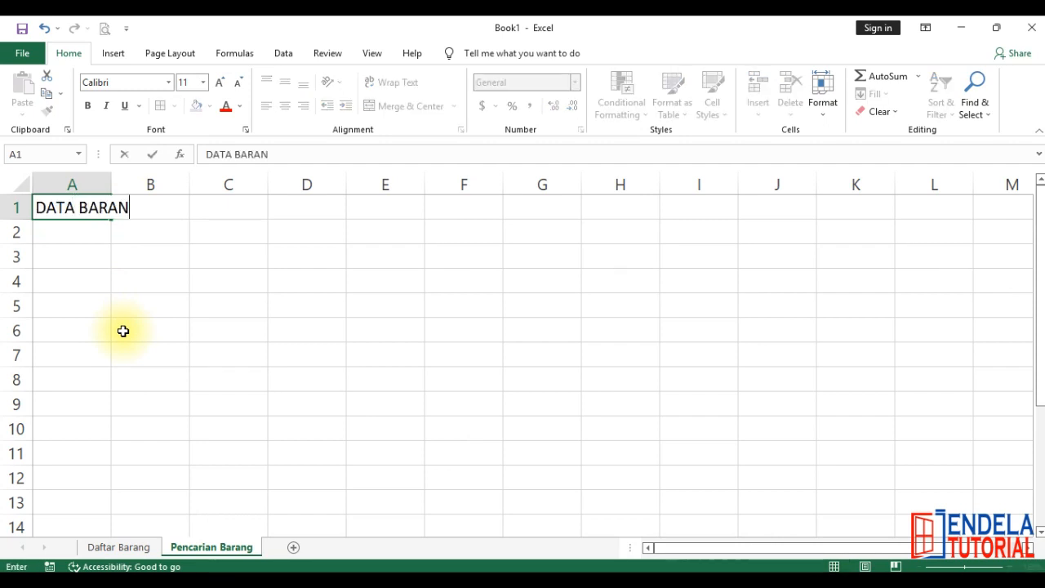
key("Return")
key("Return")
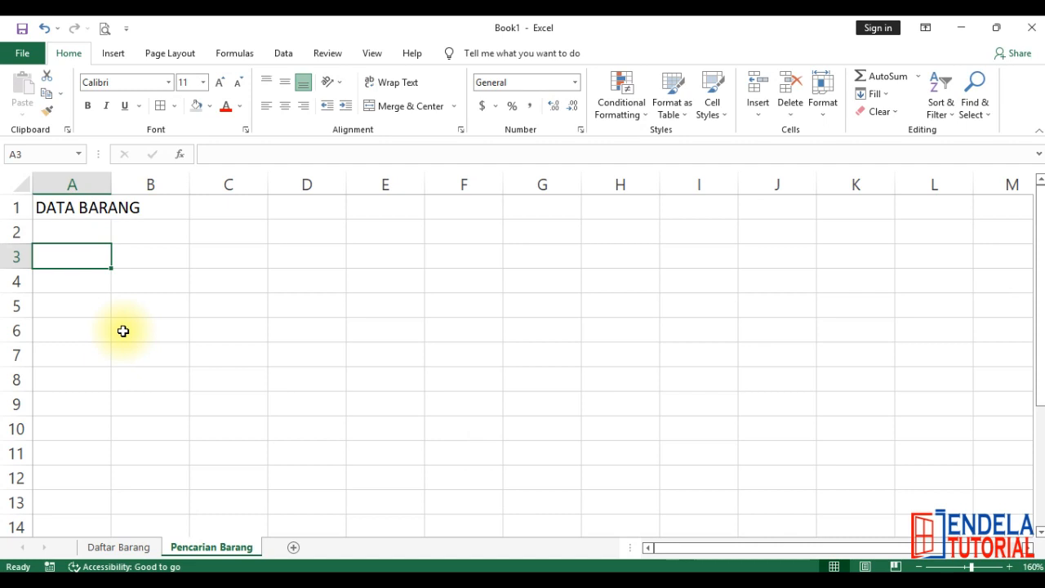
Enter the form labels KODE BARANG, NAMA BARANG, HARGA BELI and HARGA JUAL in A3:A6.
type("KODE BARA")
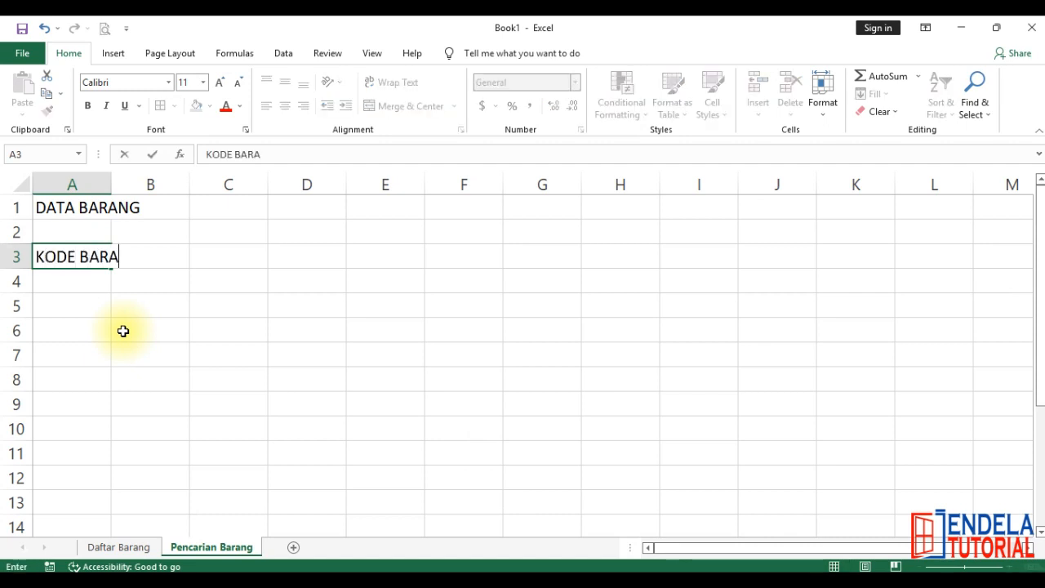
type("NG")
key("Return")
type("NAMA")
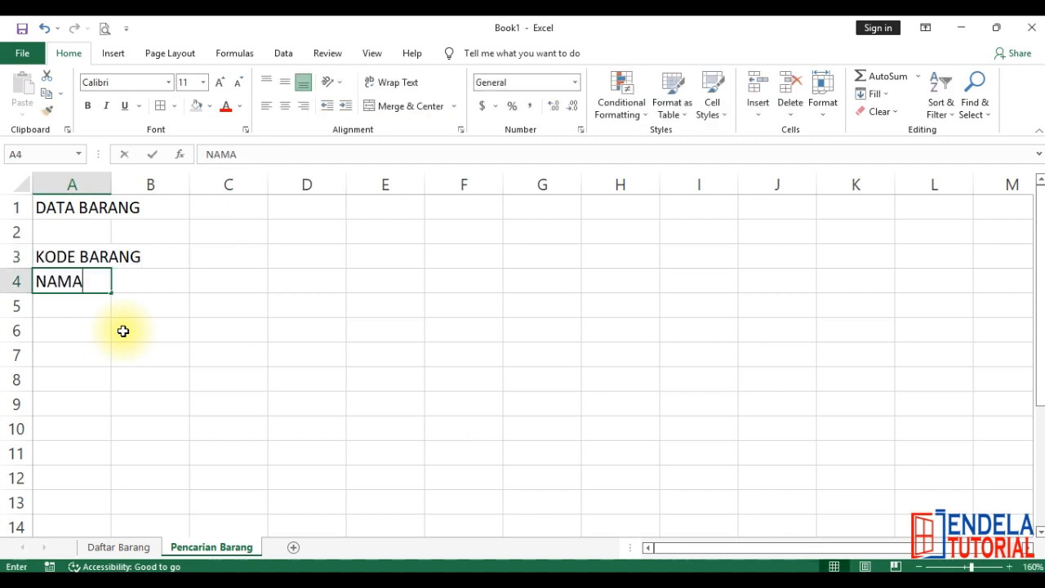
type(" BARANG")
key("Return")
type("HARGA BELI")
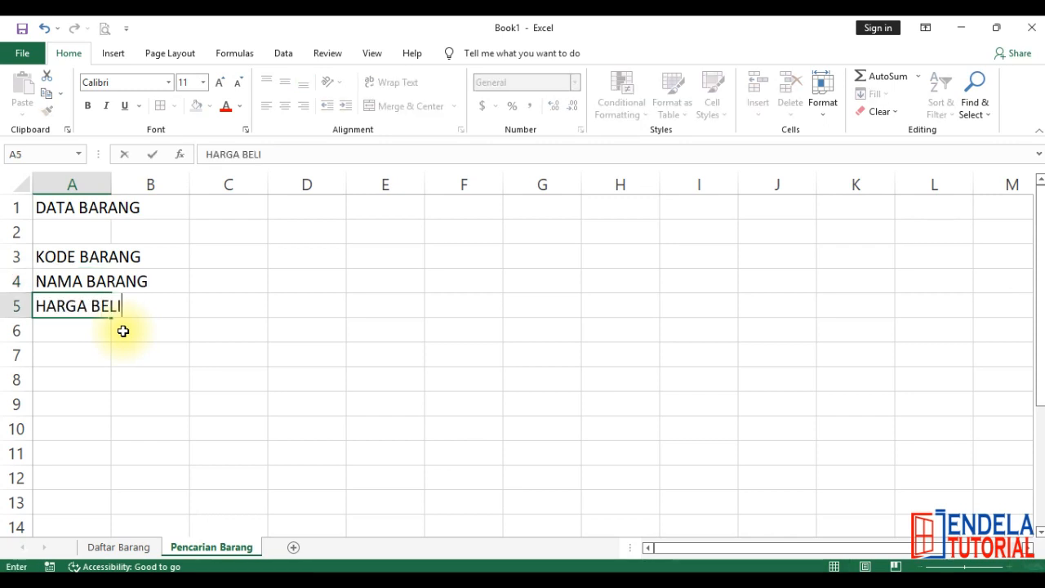
key("Return")
type("HARGA JUAL")
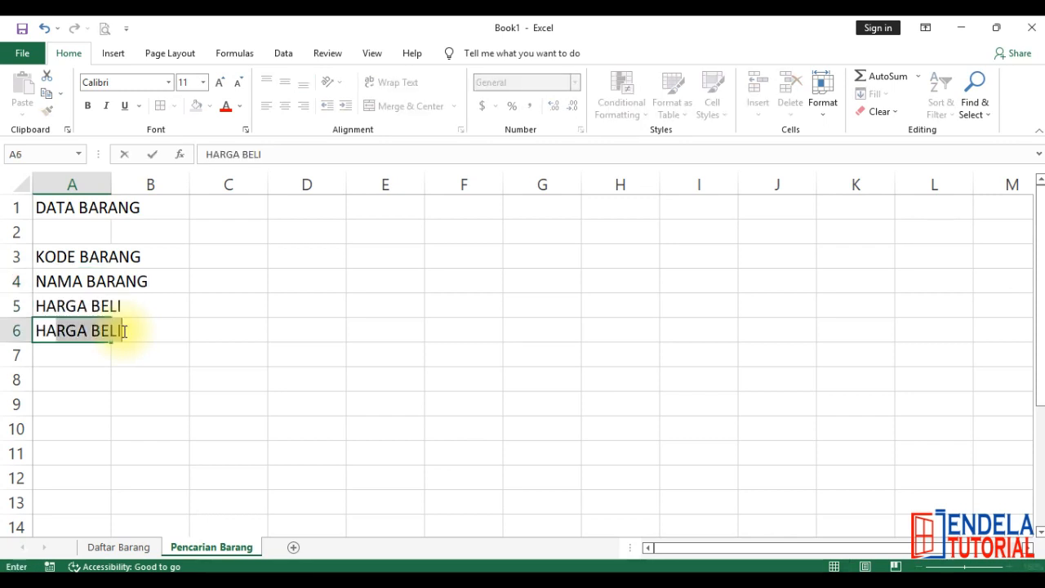
key("Return")
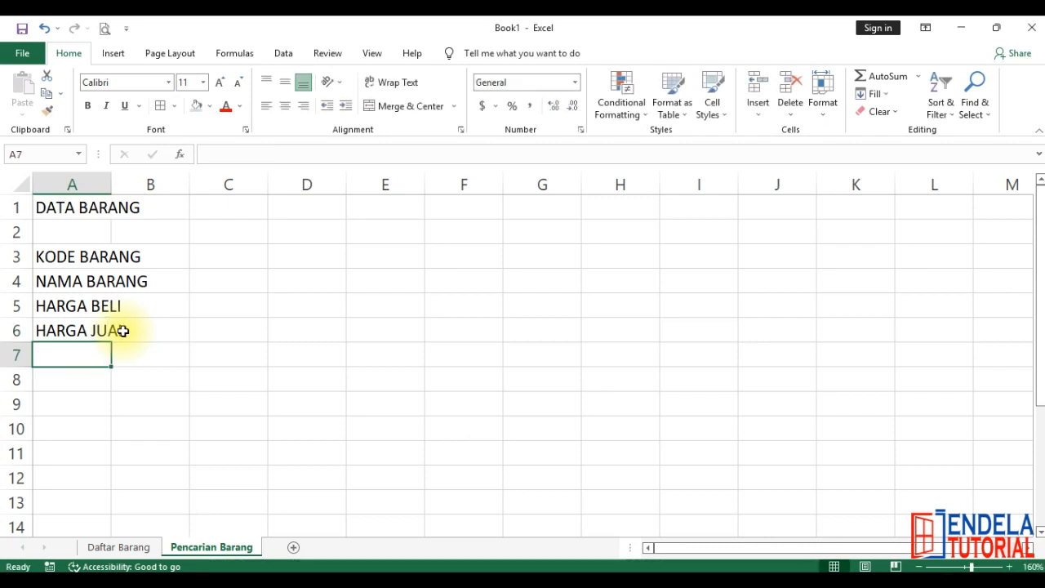
AutoFit column A to its labels and widen column B to a little more than twice its width.
left_click(185, 309)
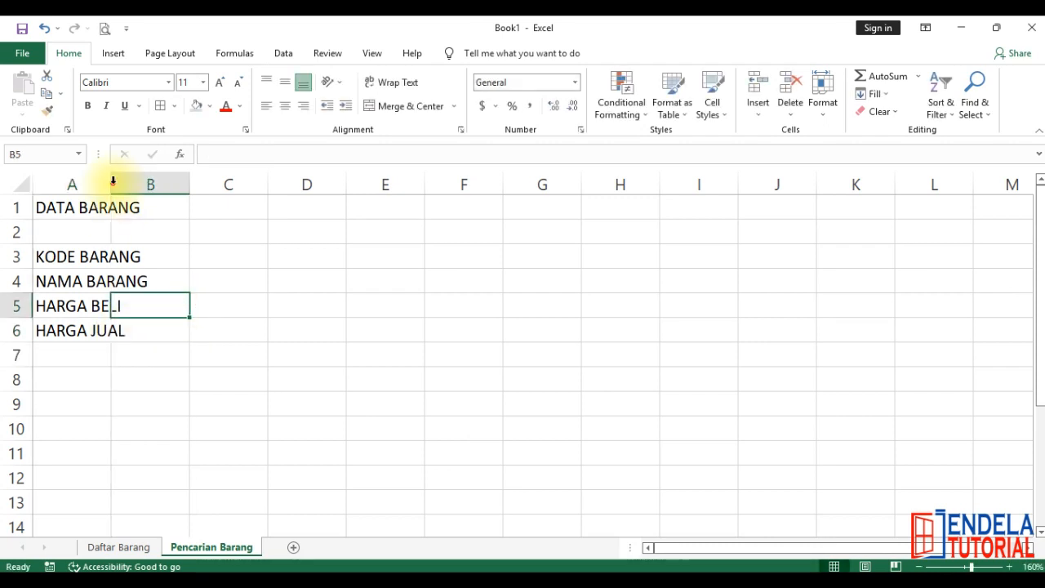
double_click(112, 184)
left_click(196, 257)
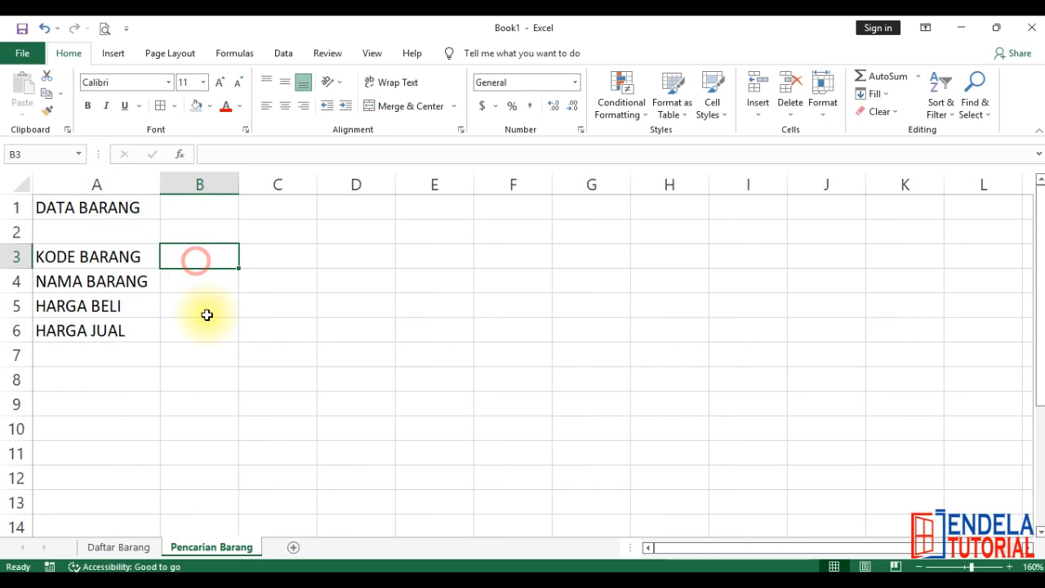
left_click_drag(237, 186, 336, 185)
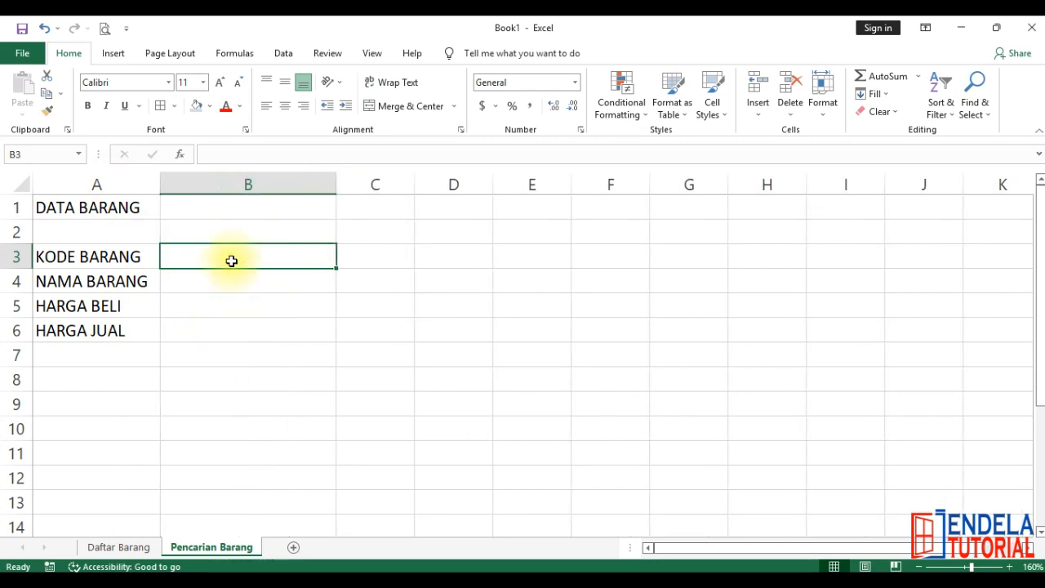
Apply All Borders to the form's entry cells B3:B6.
left_click_drag(231, 253, 232, 330)
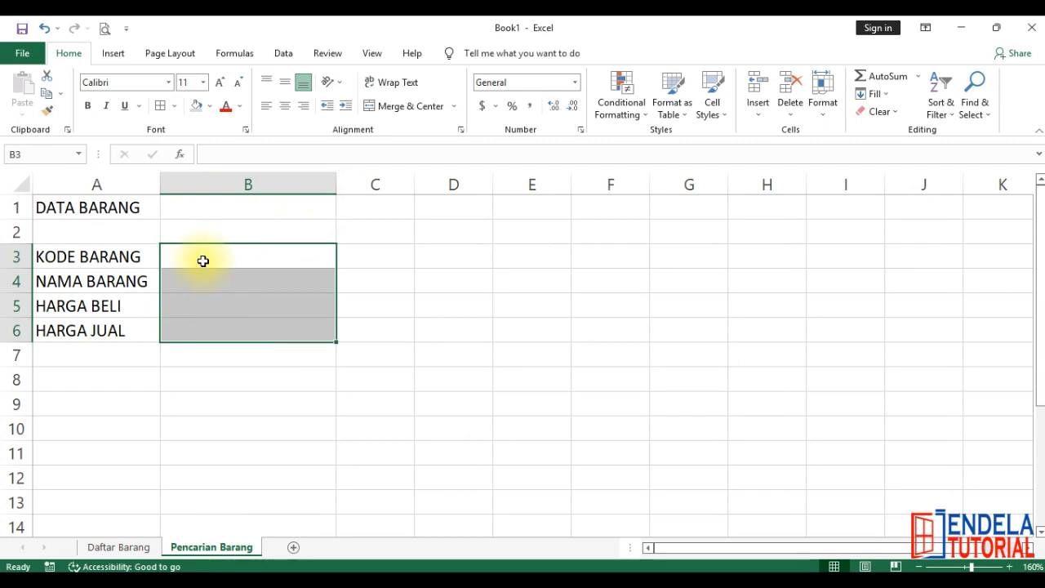
left_click(174, 105)
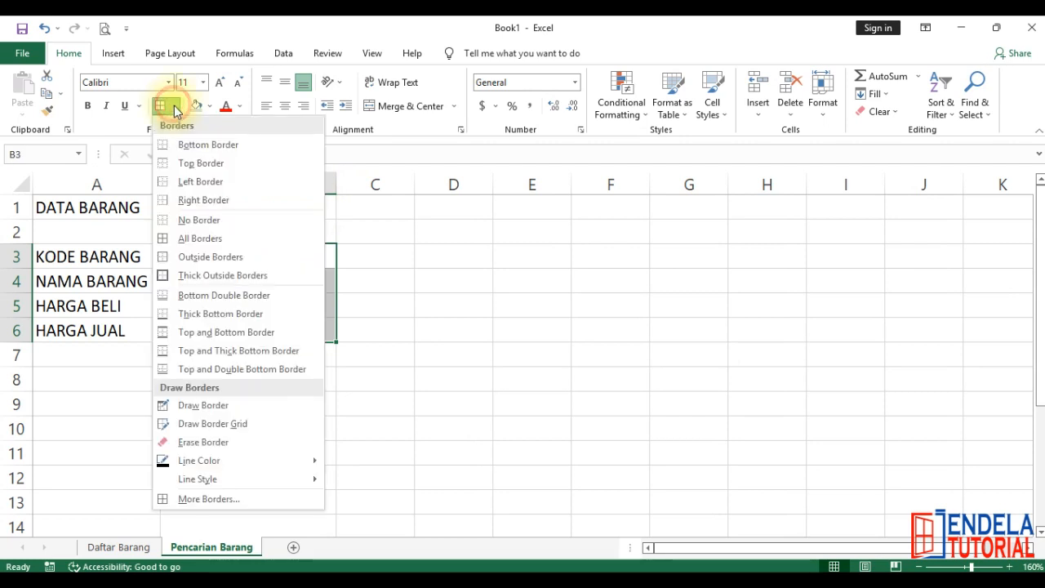
left_click(187, 245)
left_click(268, 400)
left_click(222, 251)
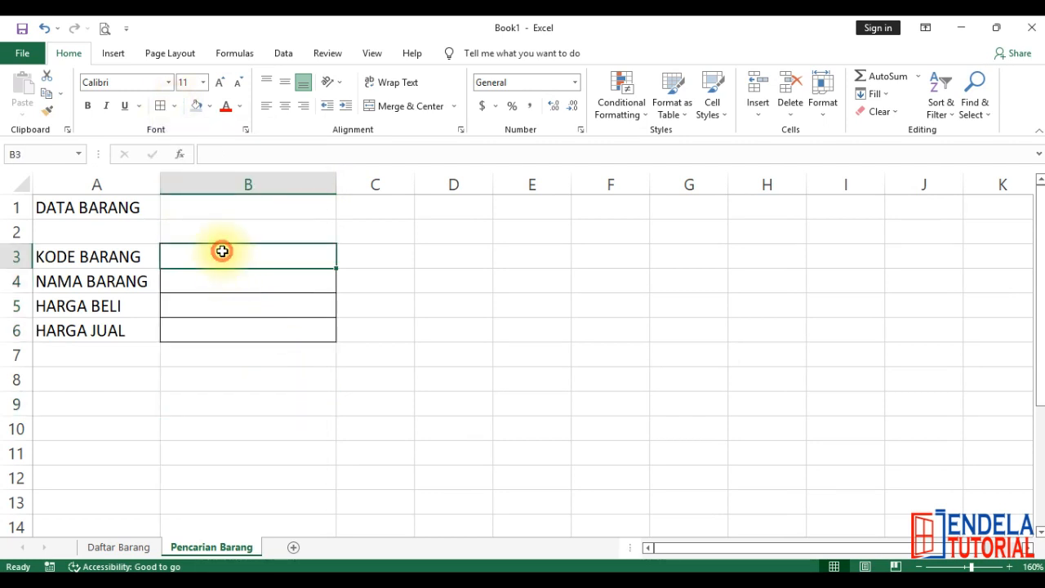
left_click(176, 282)
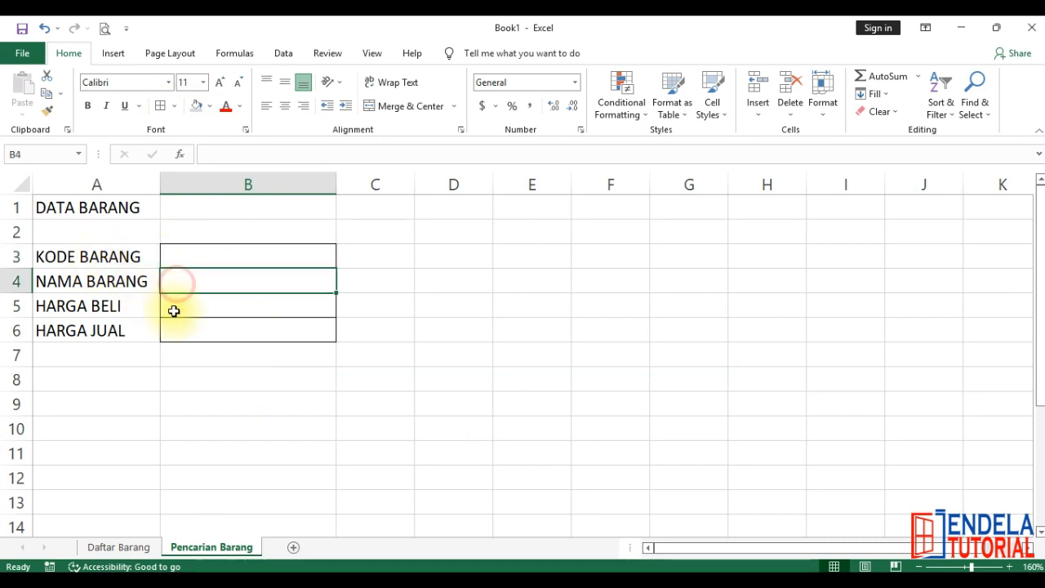
left_click(174, 311)
left_click(175, 329)
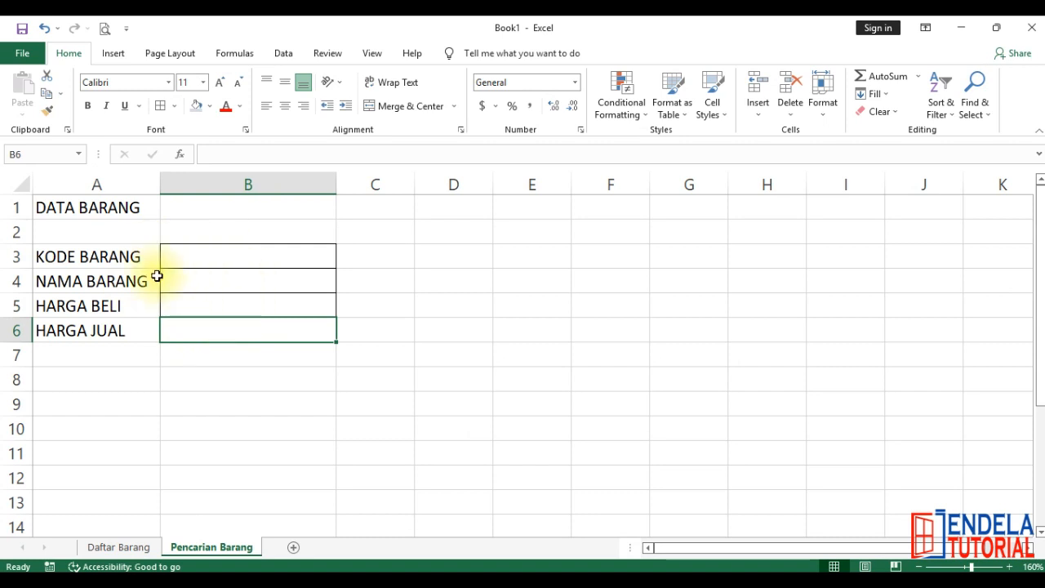
left_click(126, 546)
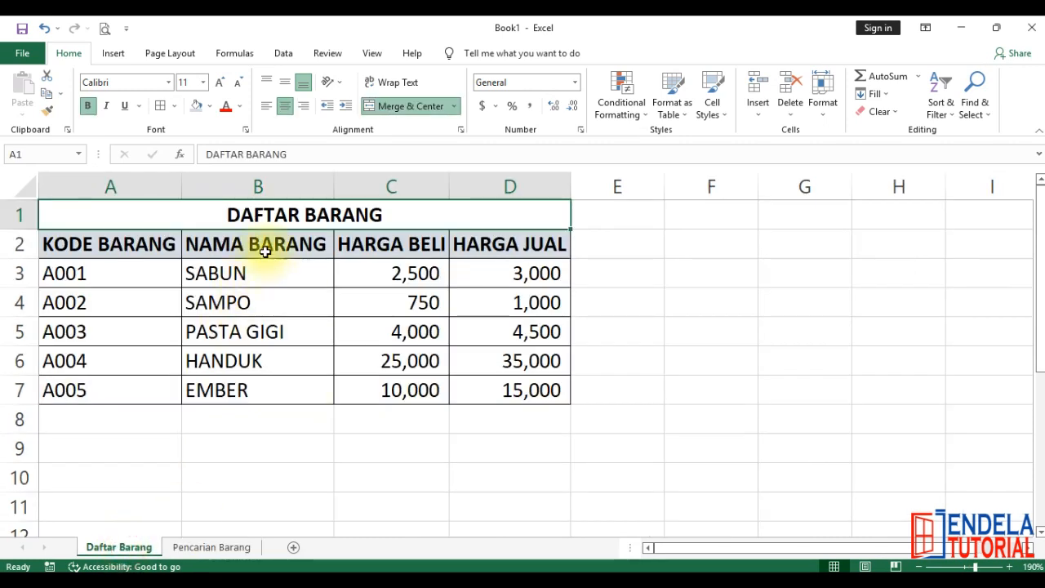
left_click(203, 547)
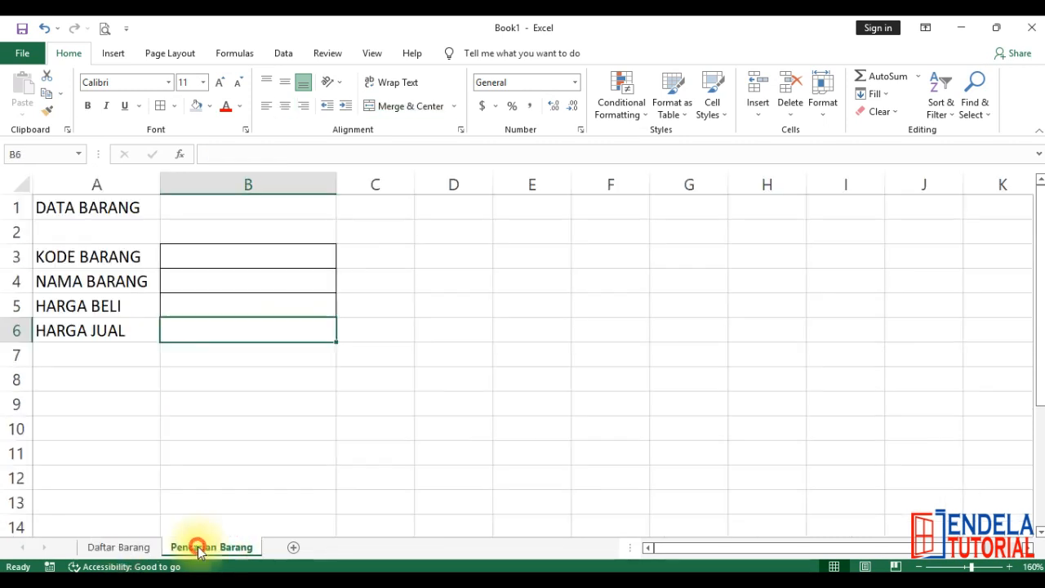
Merge and center the DATA BARANG title across A1:B1 and make it bold.
left_click(364, 256)
left_click_drag(114, 207, 254, 211)
left_click(406, 110)
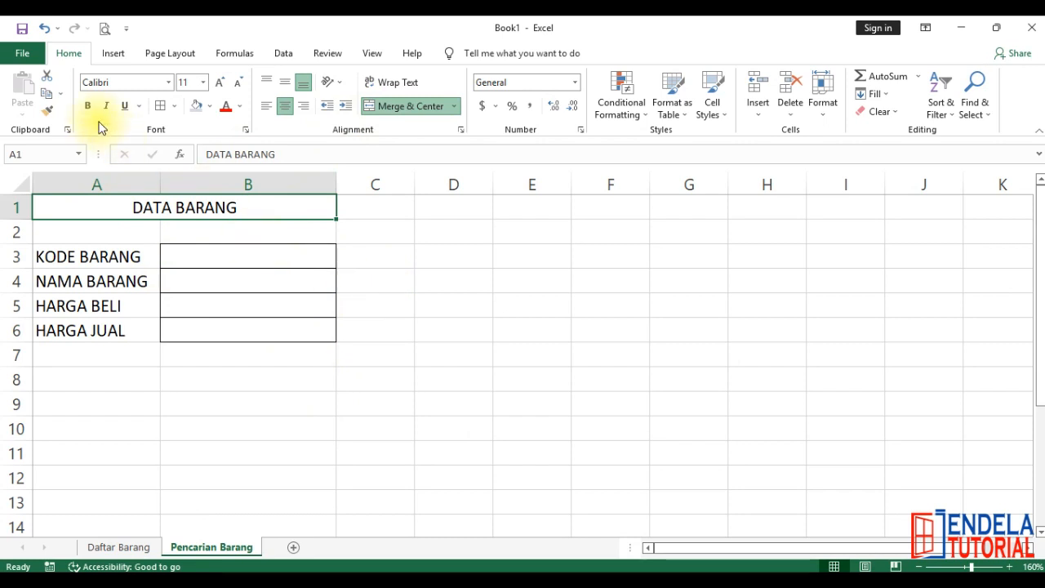
left_click(87, 106)
left_click(249, 402)
left_click(377, 258)
left_click(396, 328)
left_click(368, 384)
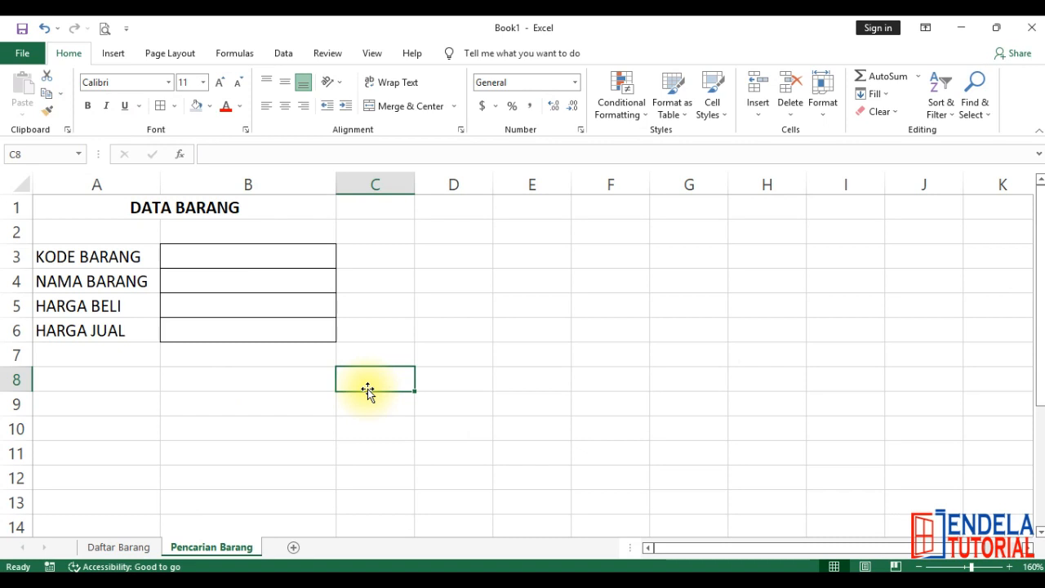
Draw a rectangle shape about 0.59" wide and 0.21" high in C3, beside the KODE BARANG entry cell.
left_click(114, 54)
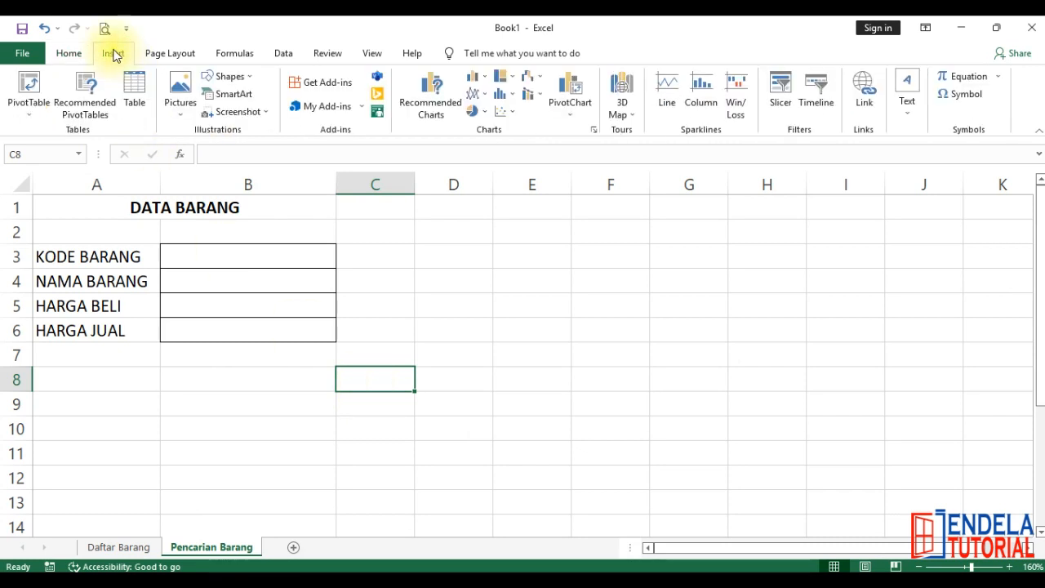
left_click(249, 78)
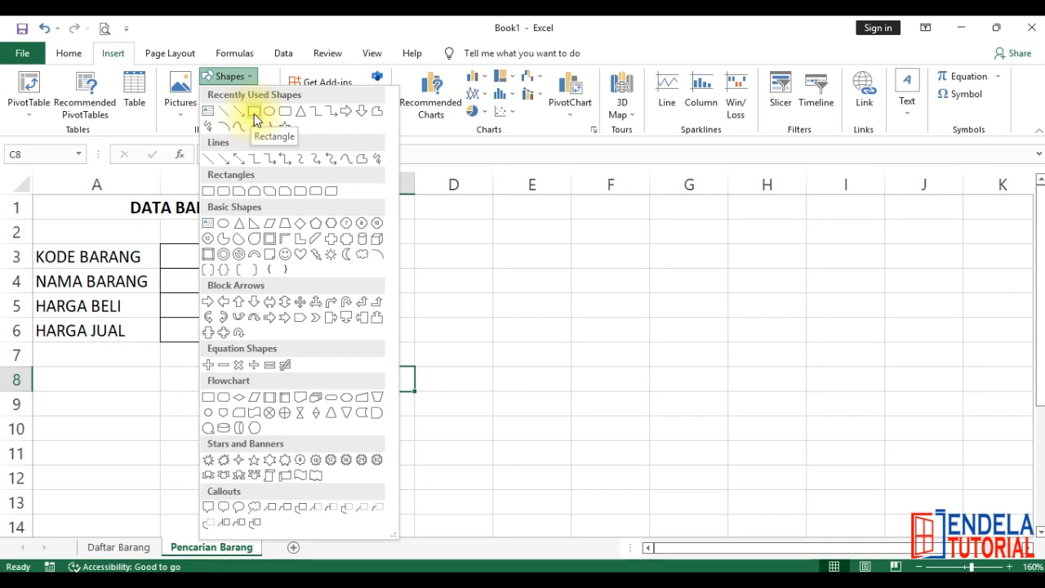
left_click(254, 117)
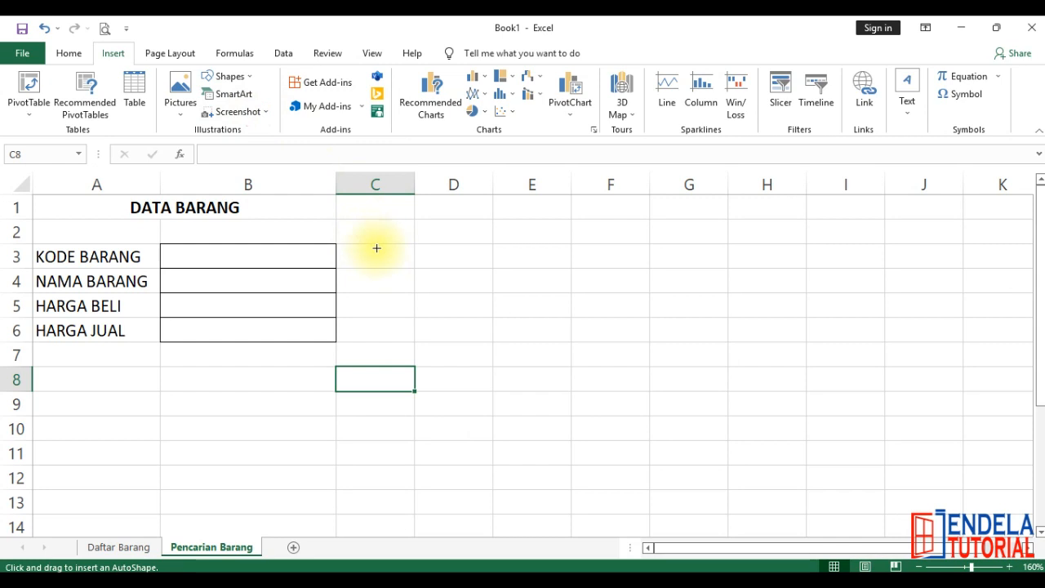
left_click_drag(345, 243, 415, 268)
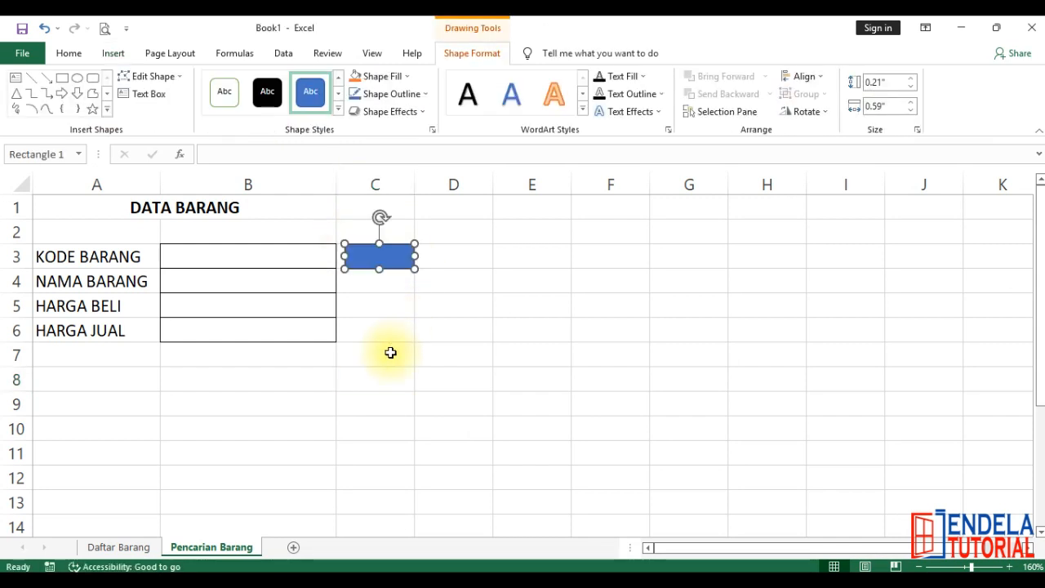
left_click(390, 353)
Add the text Cari to the rectangle beside the KODE BARANG entry cell.
left_click(384, 265)
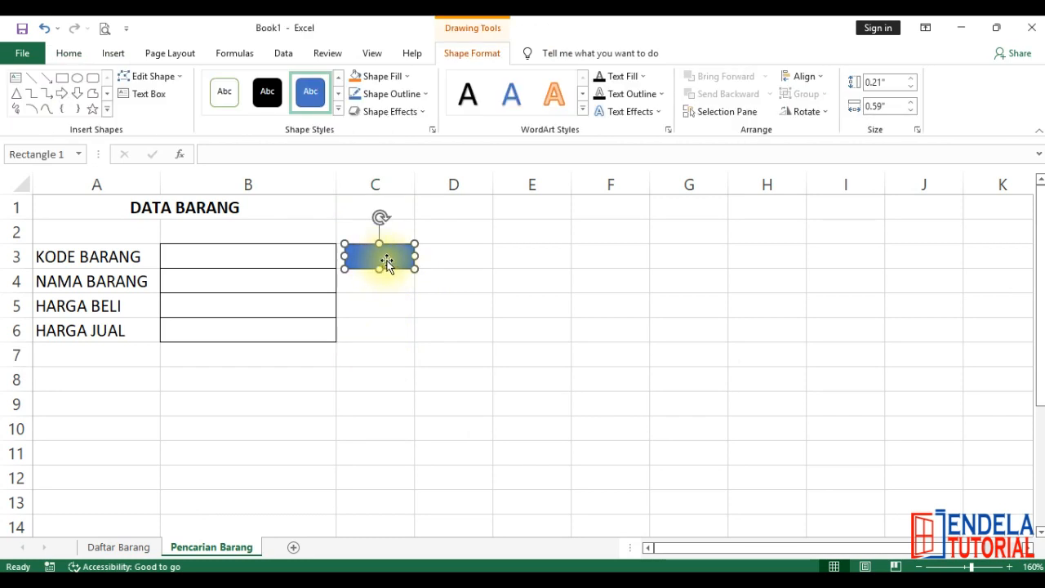
right_click(389, 265)
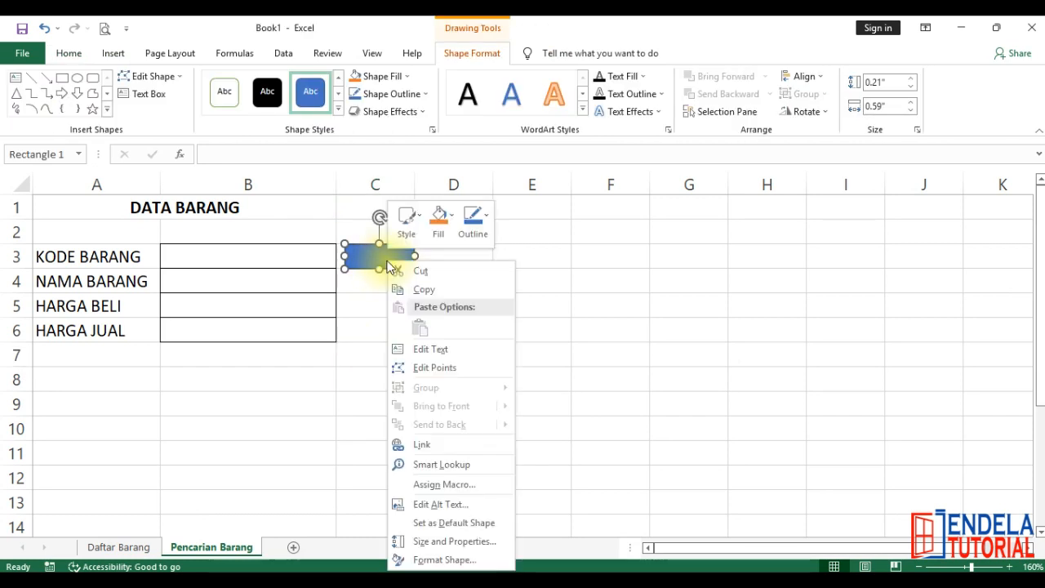
left_click(431, 353)
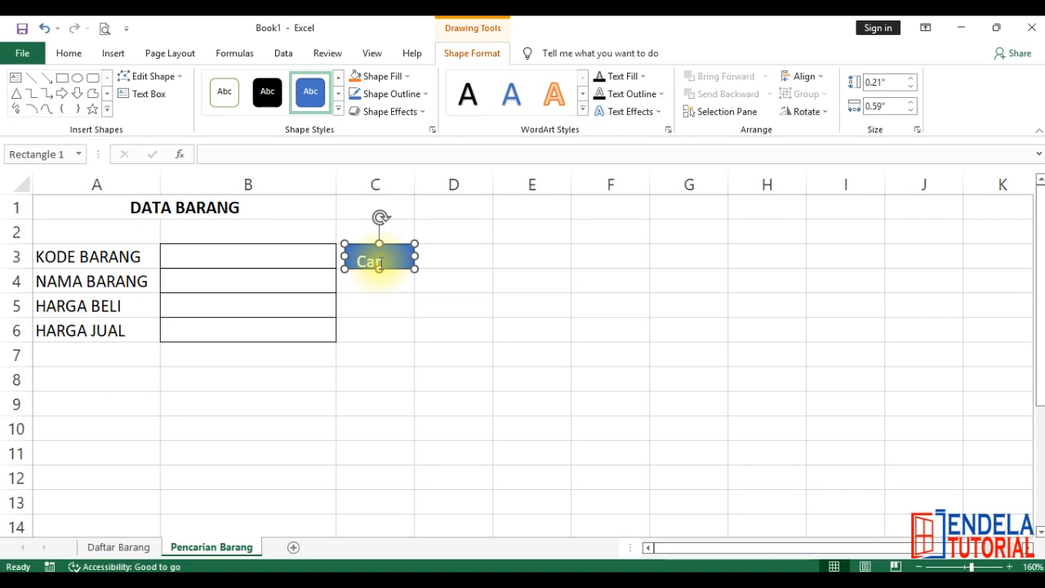
left_click(394, 298)
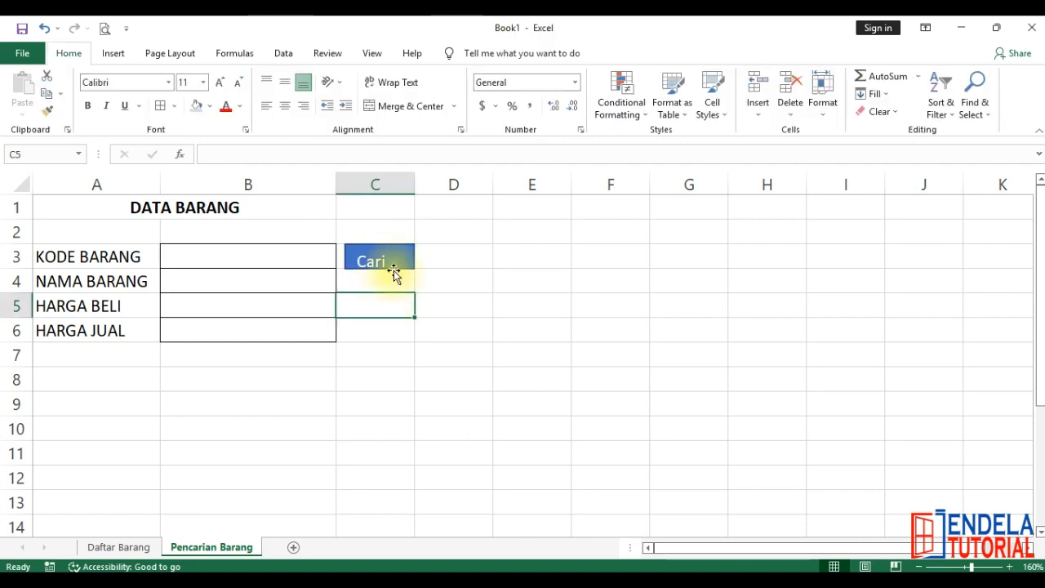
Center the Cari text horizontally and middle-align it vertically within the rectangle.
left_click(393, 273)
left_click(72, 52)
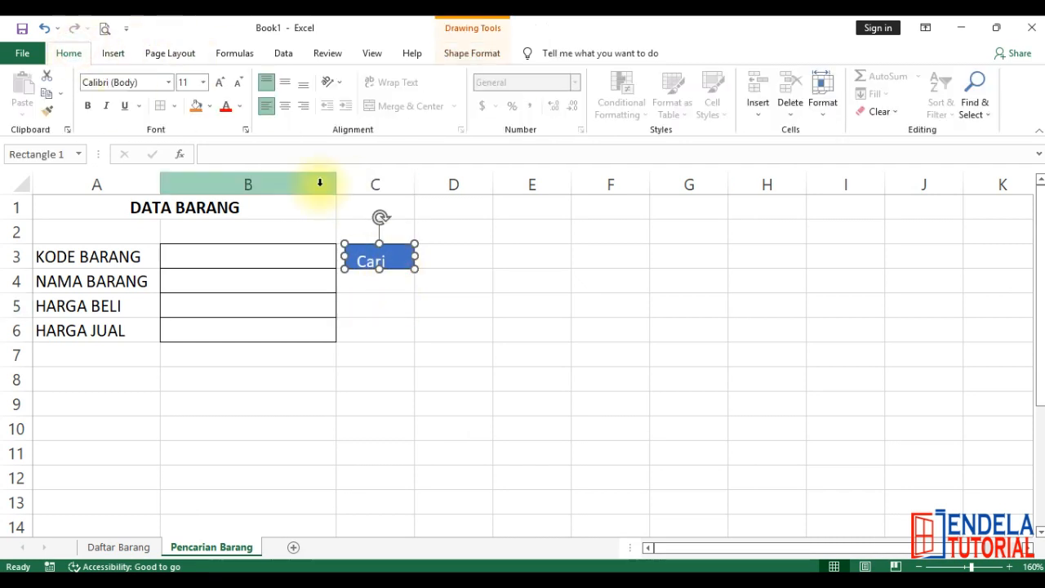
left_click(284, 106)
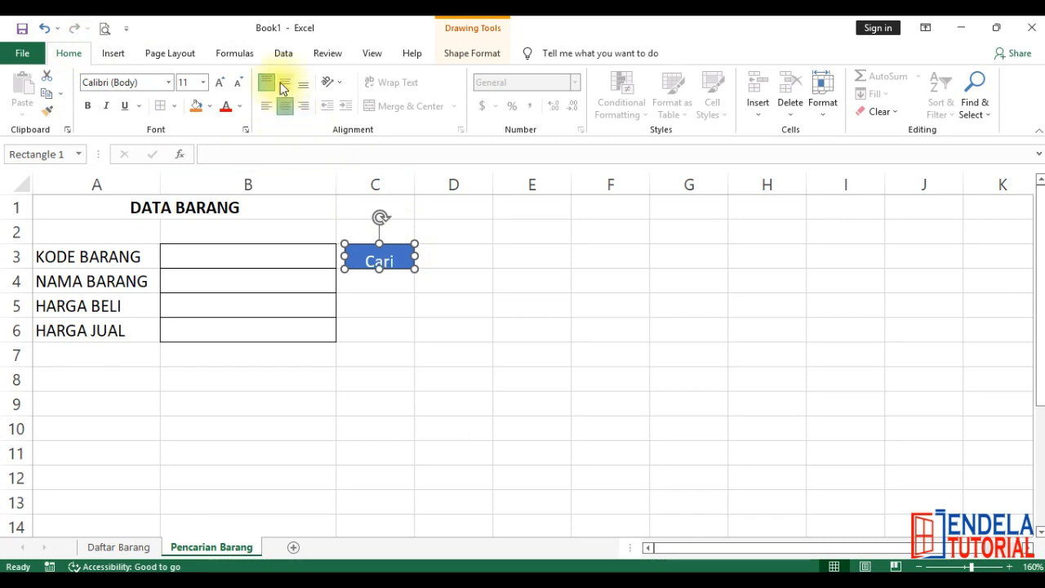
left_click(282, 88)
left_click(379, 256)
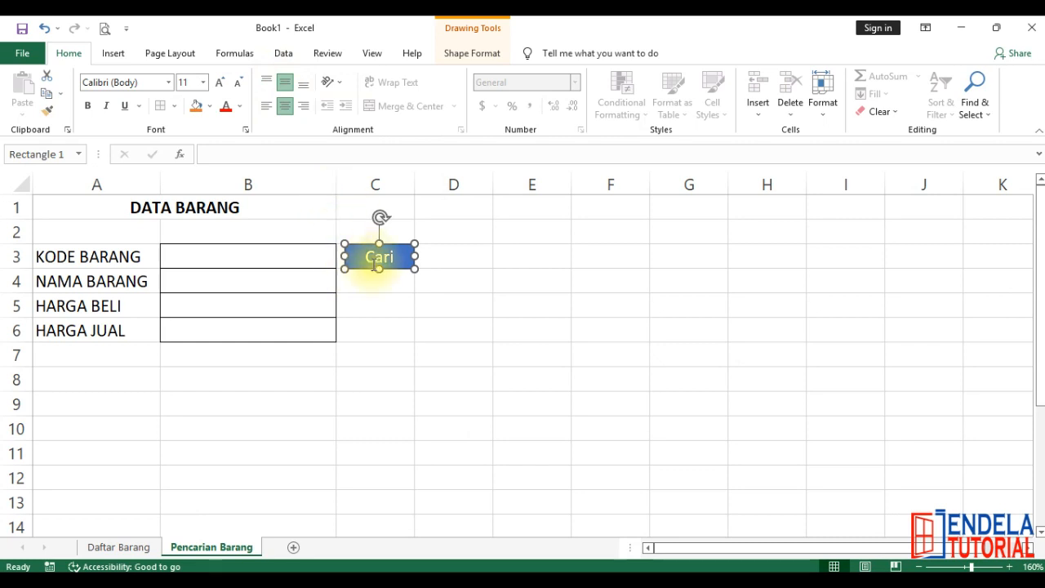
left_click(389, 316)
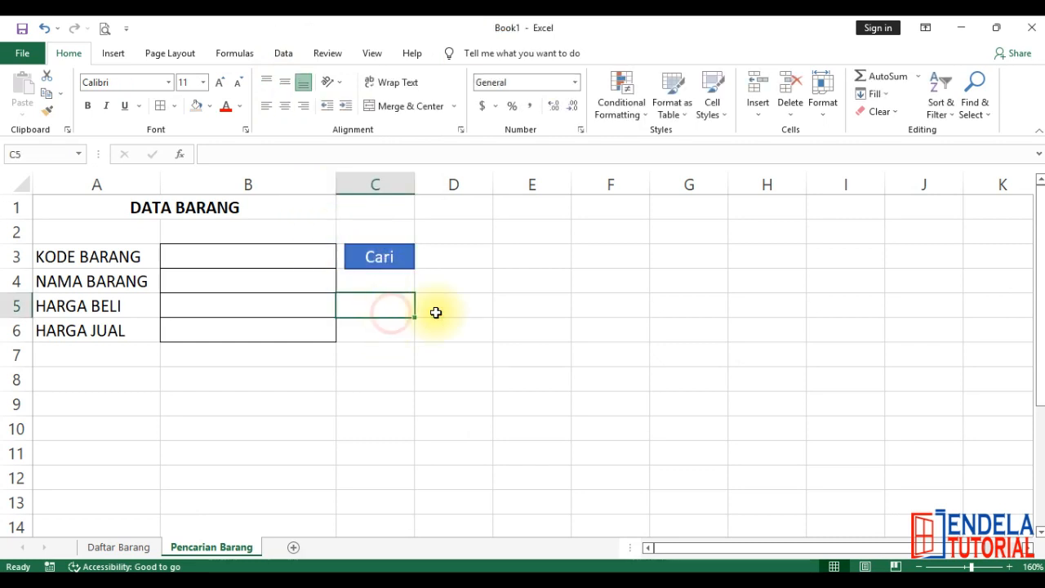
Start an IFERROR formula in B4 containing a VLOOKUP with B3 as its lookup value.
left_click(299, 399)
left_click(257, 258)
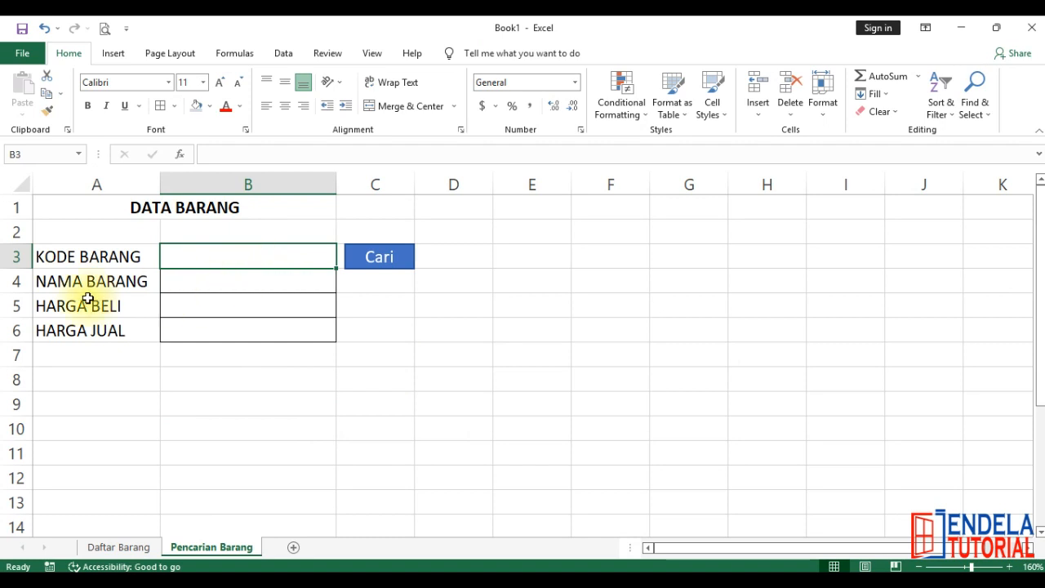
left_click(193, 278)
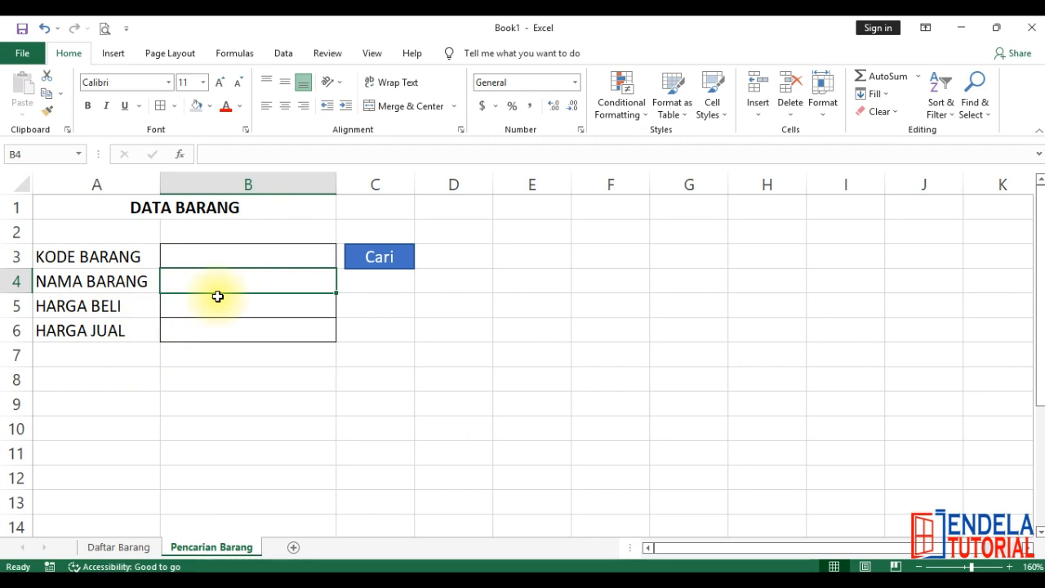
scroll(217, 296, "up", 2, "ctrl")
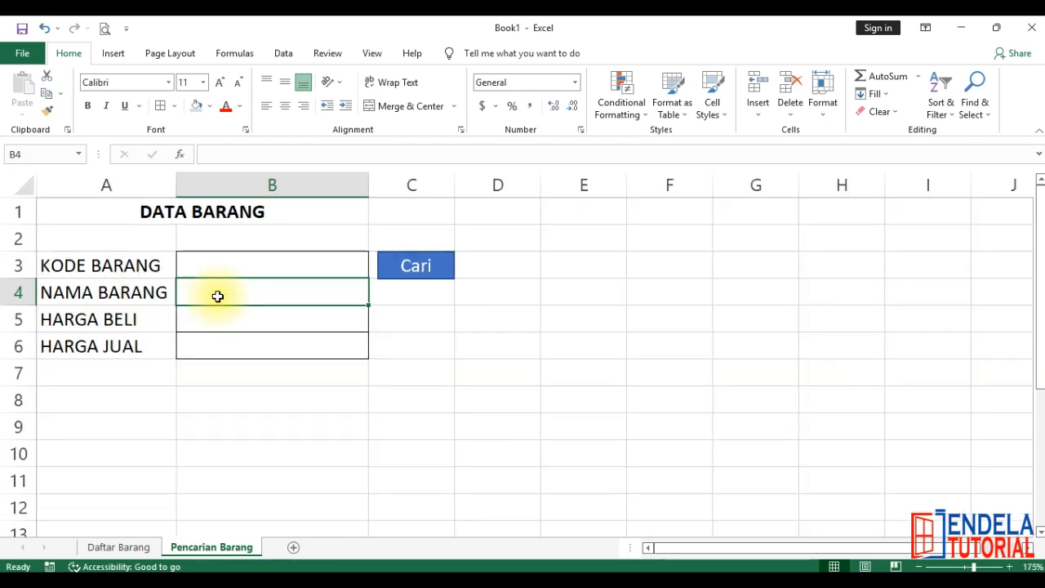
type("=")
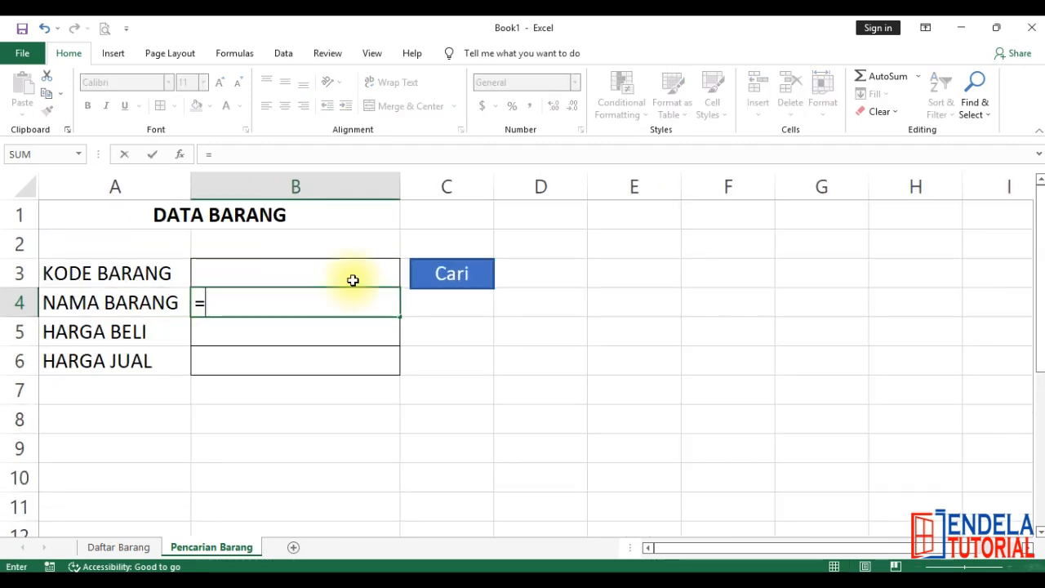
type("IFERROR(")
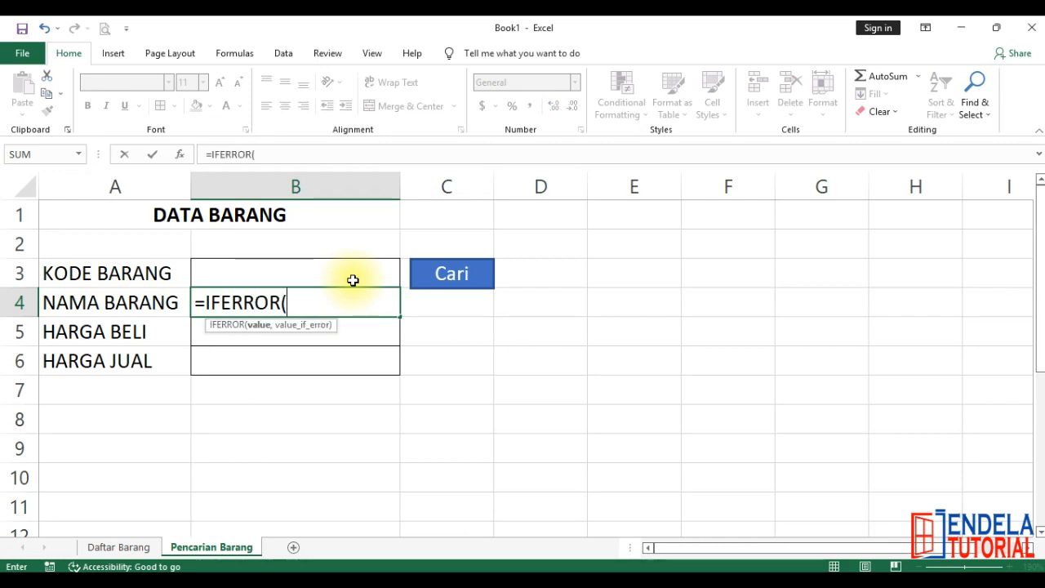
type("VLOOKUP(")
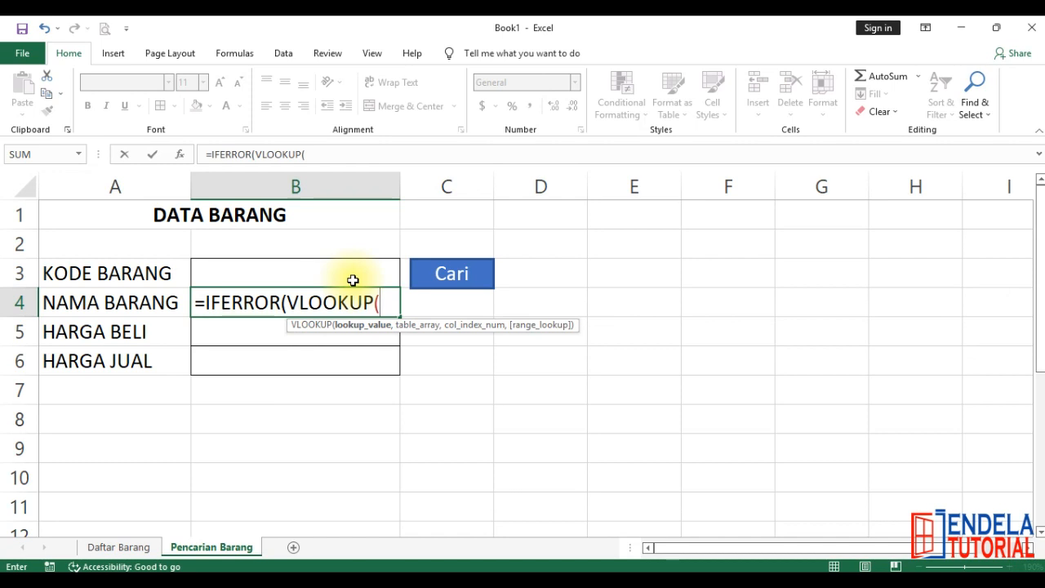
left_click(235, 271)
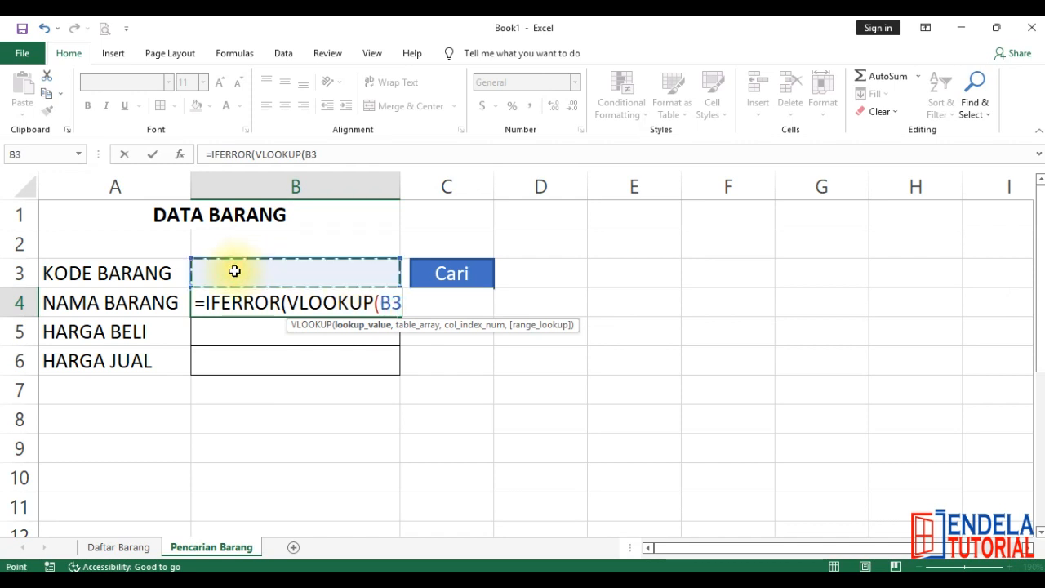
type(",")
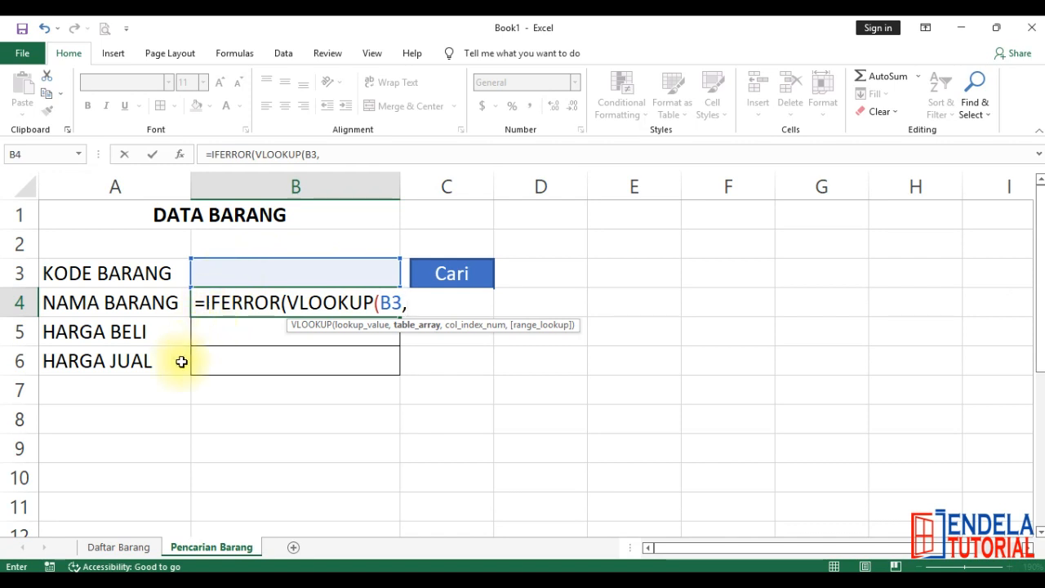
Complete the VLOOKUP in B4 with columns A:D of Daftar Barang as table array, column index 2 and FALSE for exact match.
left_click(136, 549)
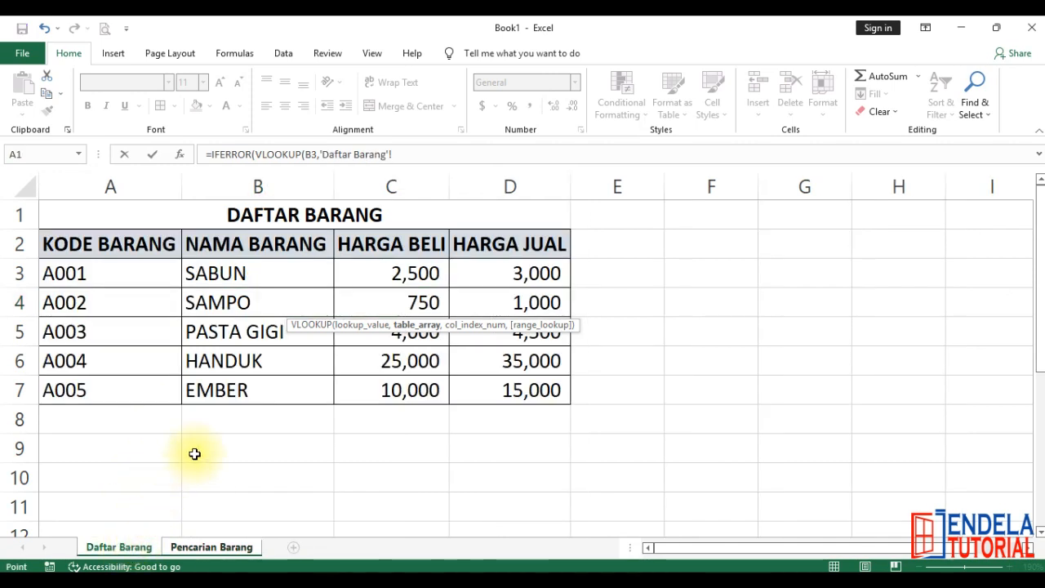
left_click_drag(106, 269, 520, 389)
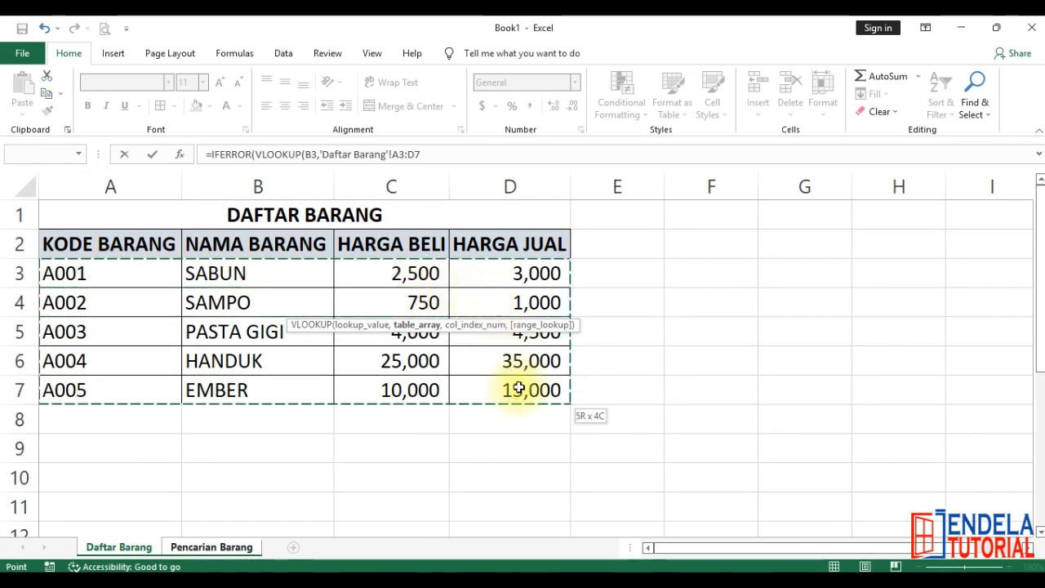
left_click(138, 183)
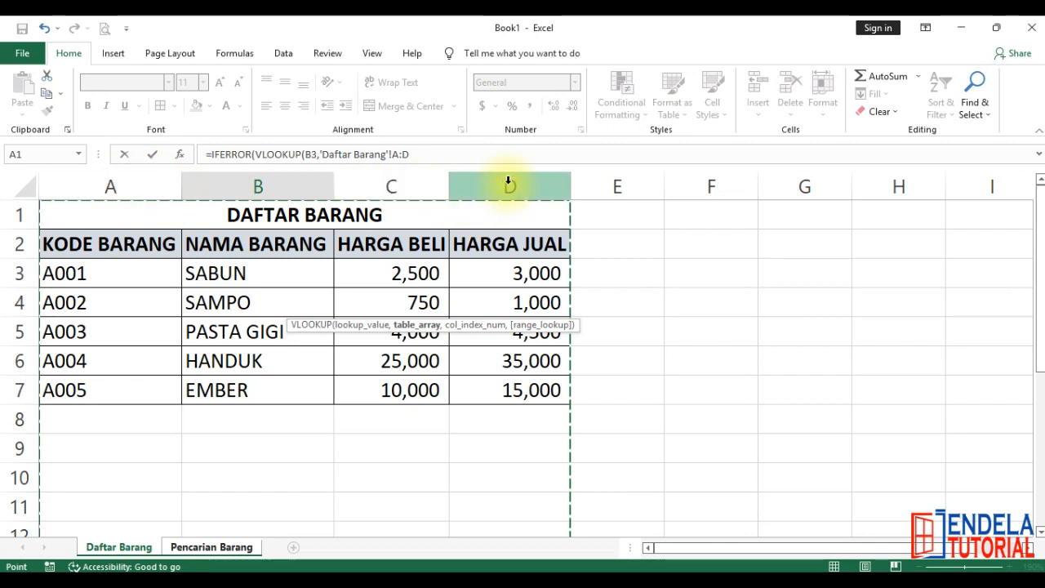
type(",2")
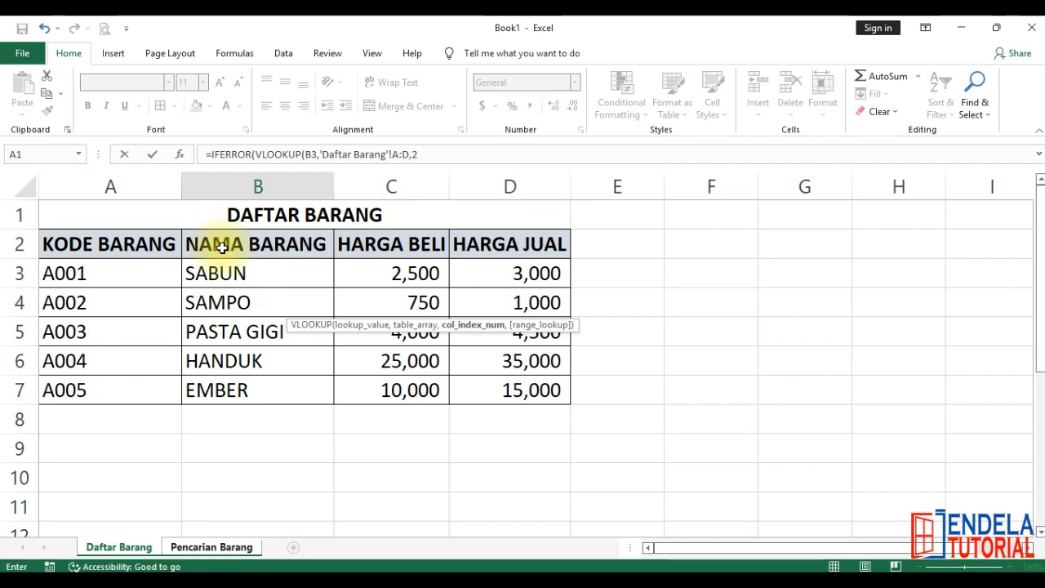
type(",")
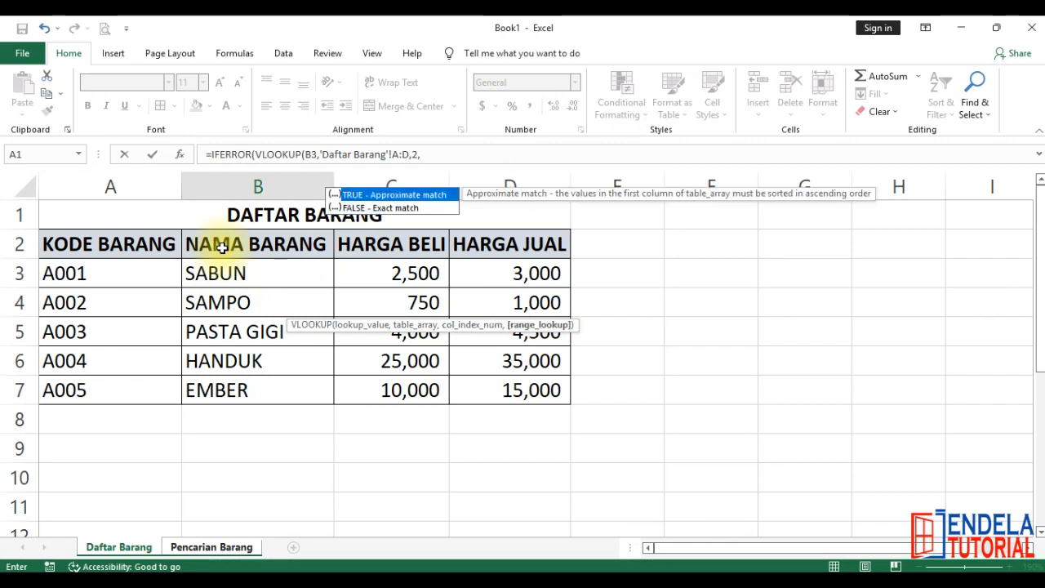
type("FALSE)")
key("Return")
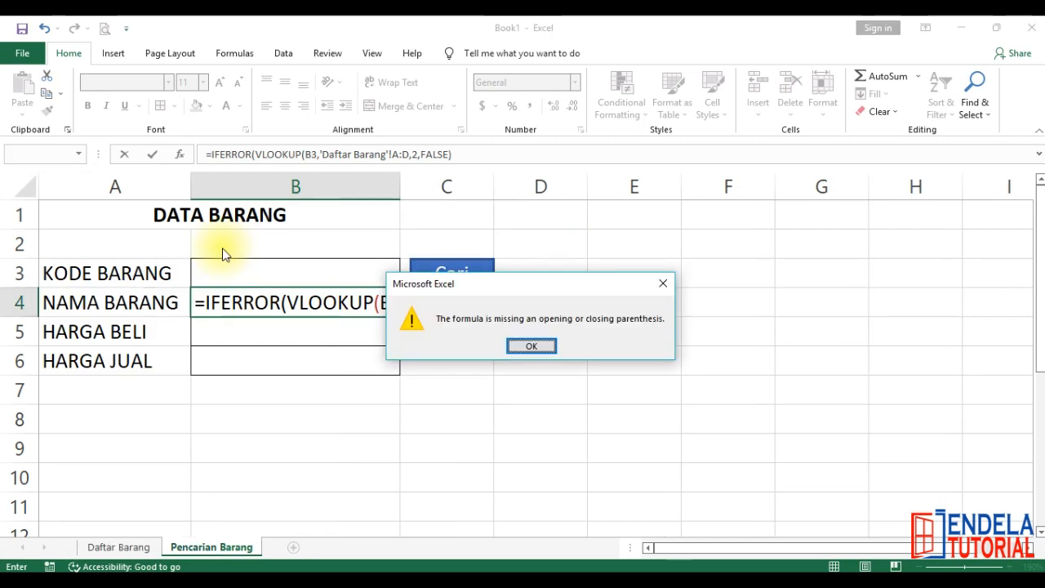
Finish the IFERROR formula in B4 with an empty string "" as the value_if_error and a closing parenthesis.
left_click_drag(432, 280, 282, 387)
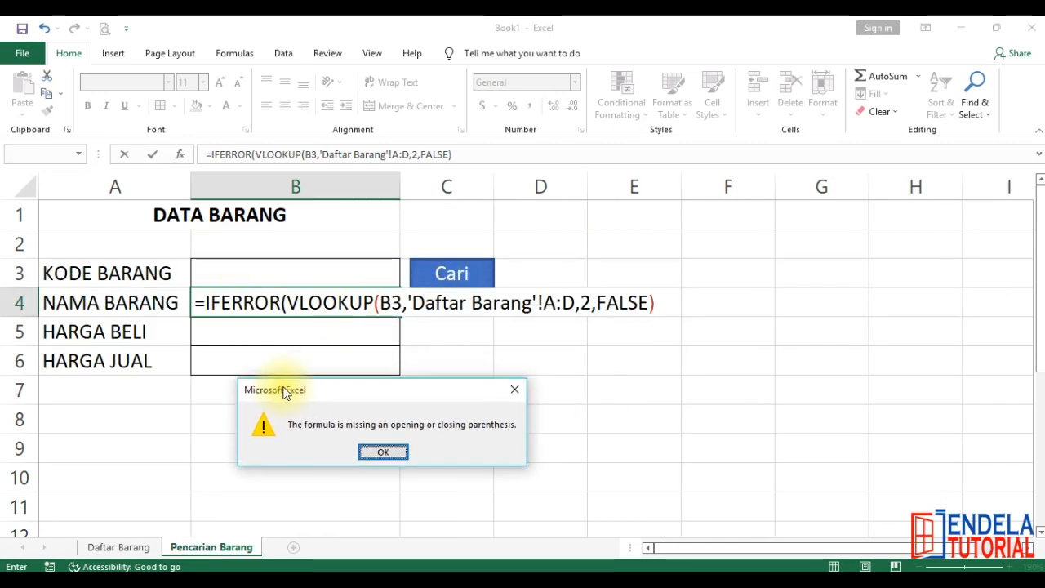
left_click(382, 453)
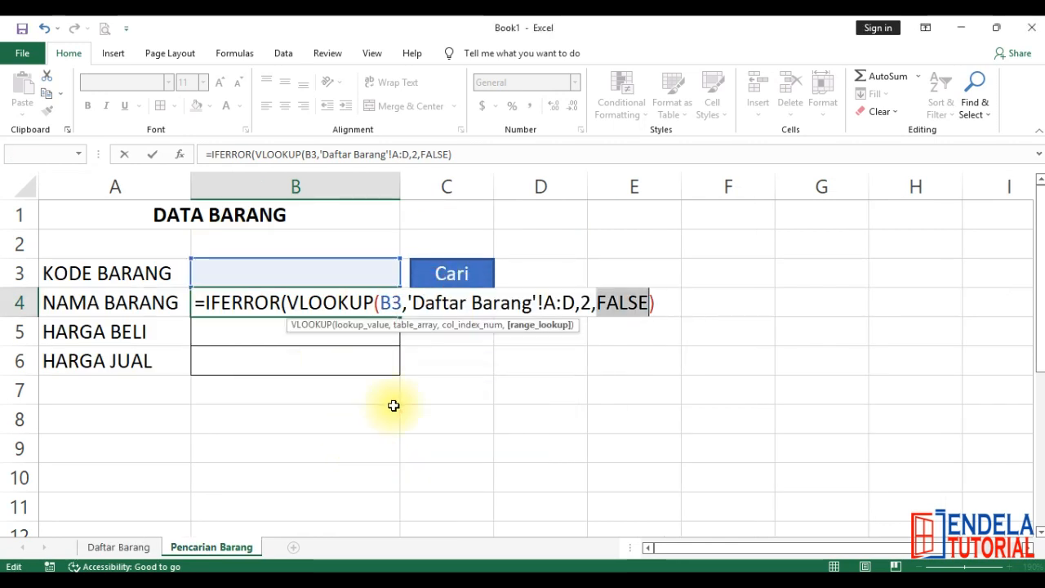
left_click(670, 302)
type(",")
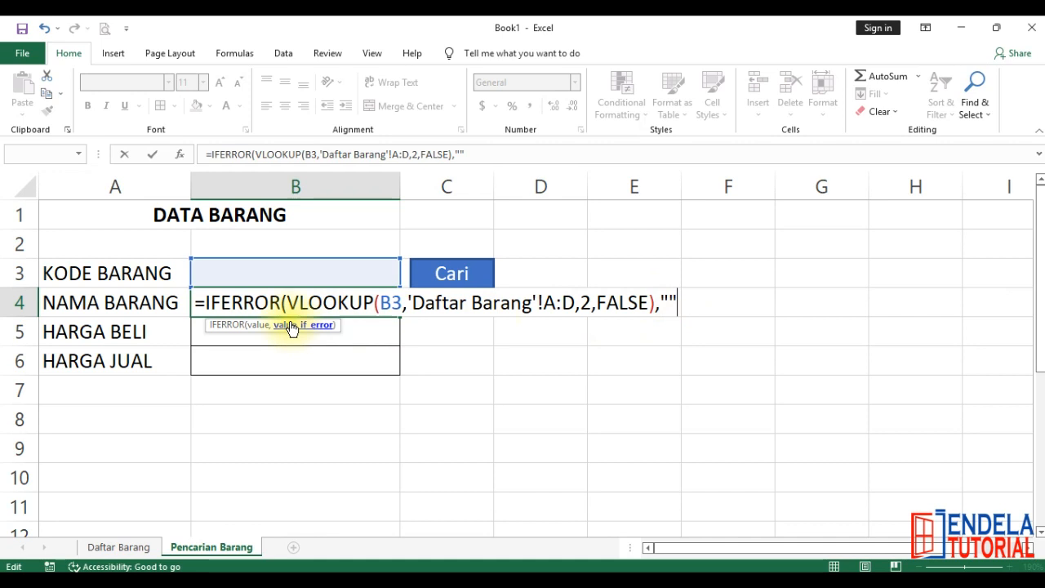
left_click_drag(277, 301, 204, 302)
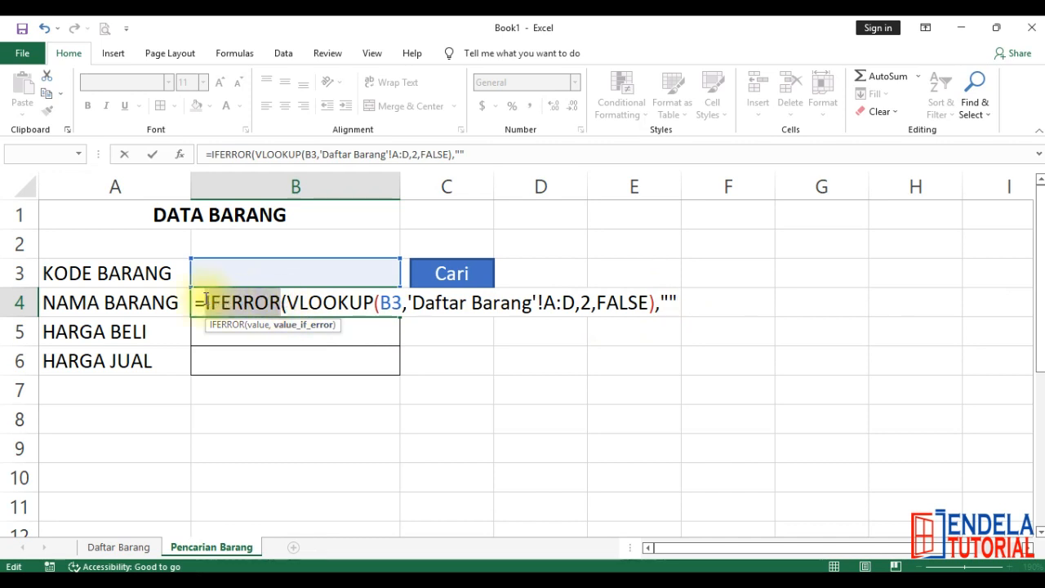
left_click(681, 302)
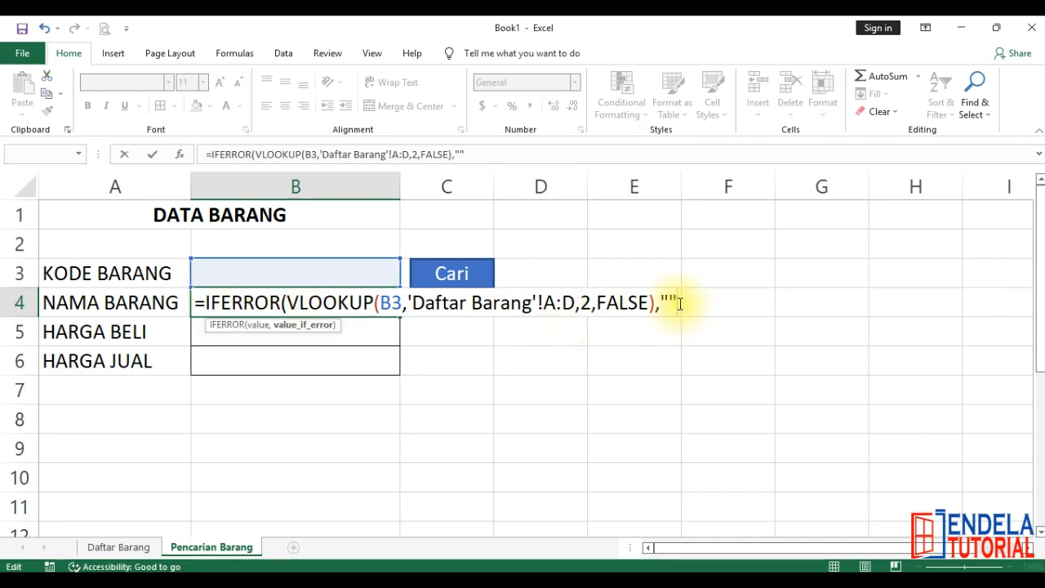
key("Right")
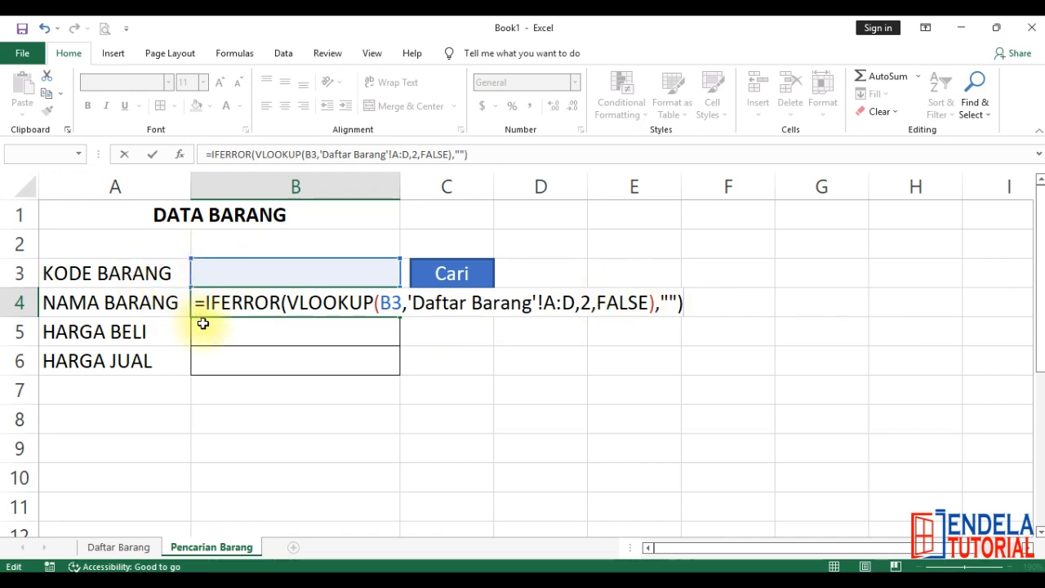
double_click(663, 303)
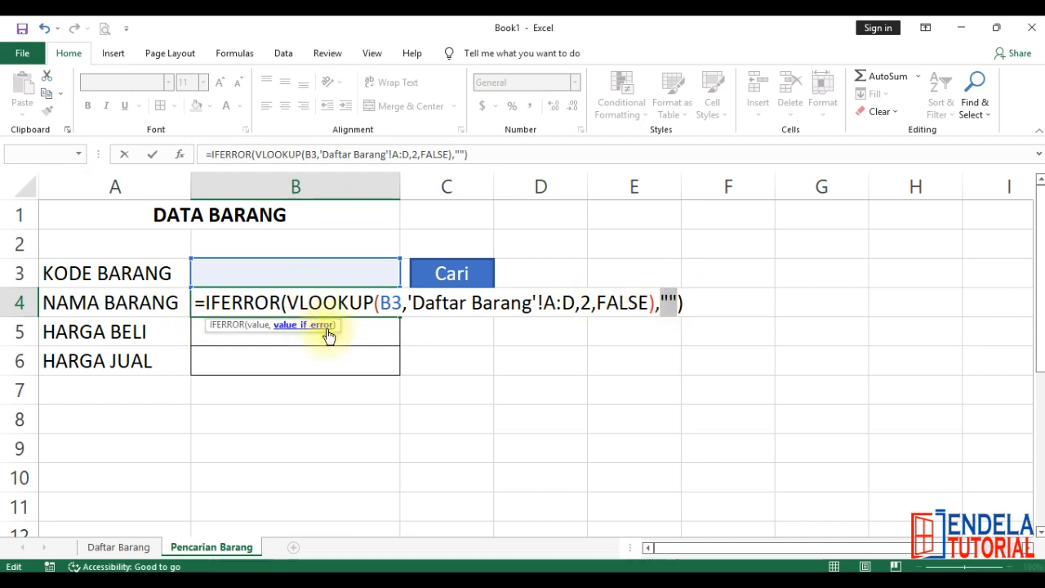
key("Return")
left_click(247, 303)
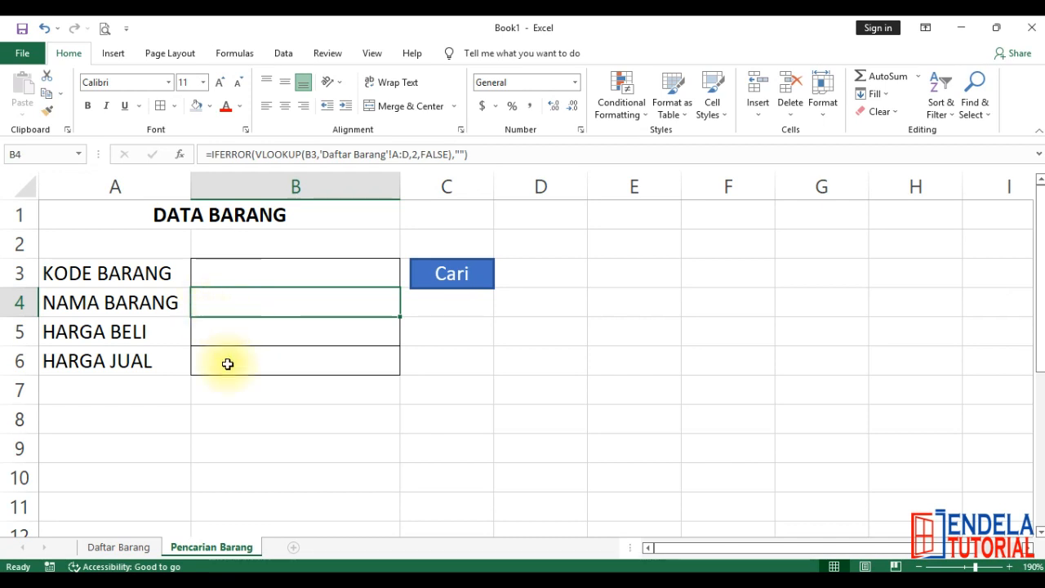
Enter the item code A001 in the KODE BARANG cell B3.
left_click(240, 264)
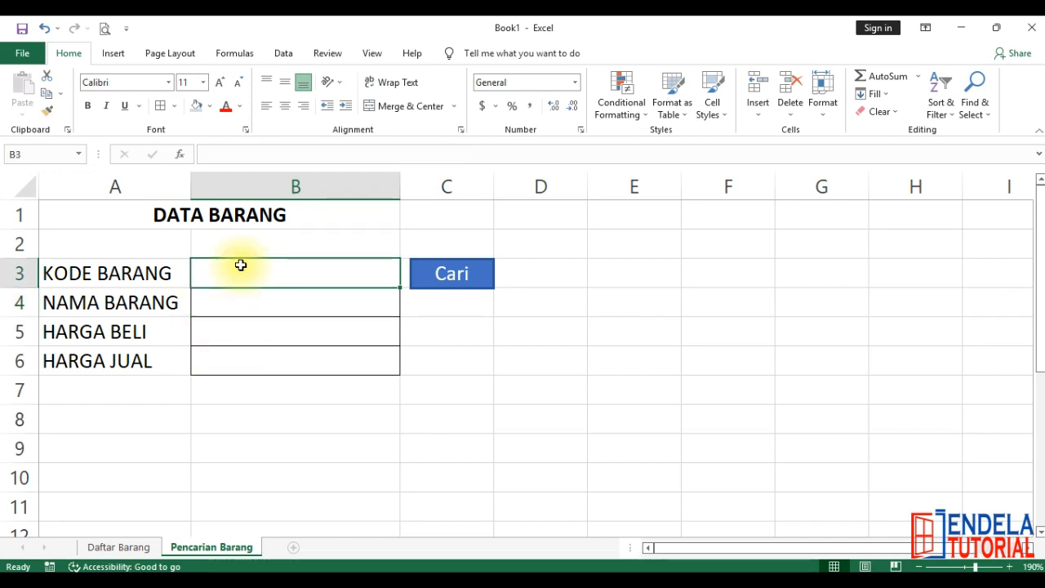
type("A001")
key("Return")
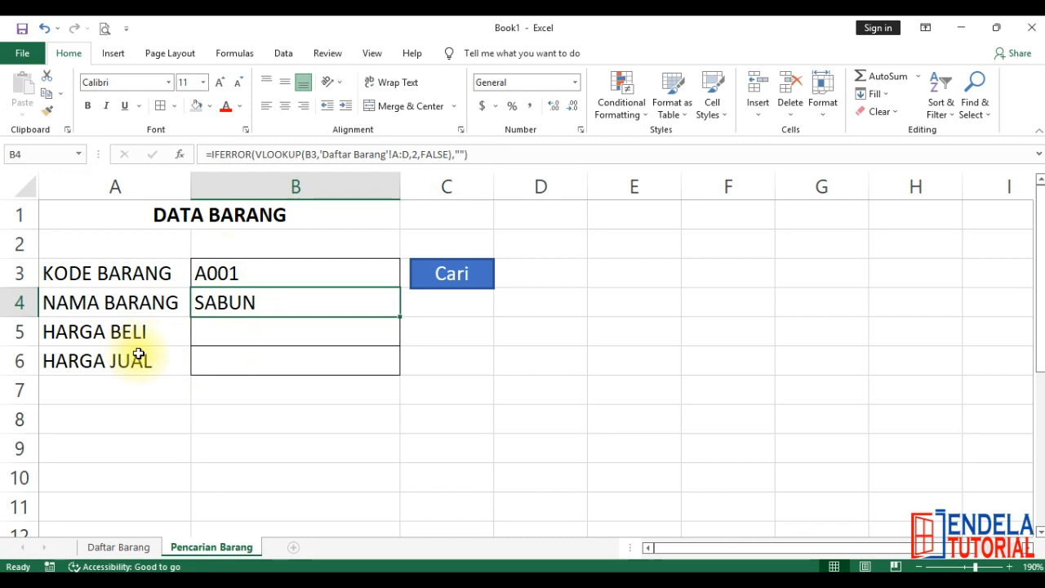
Copy the B4 formula text into the HARGA BELI cell B5 and set its column index to 3.
left_click_drag(482, 154, 164, 135)
key("ctrl+c")
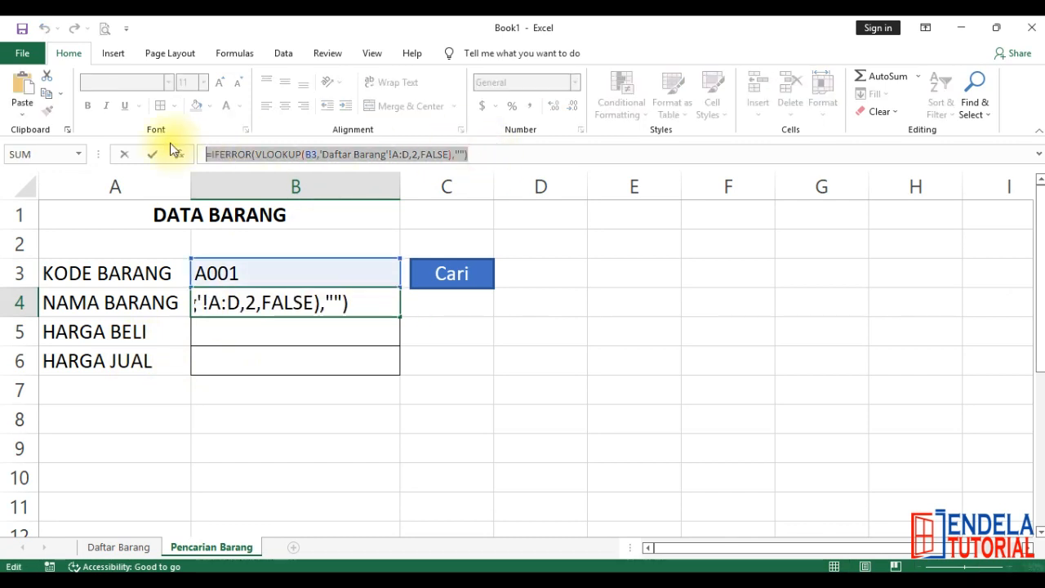
key("Return")
double_click(243, 334)
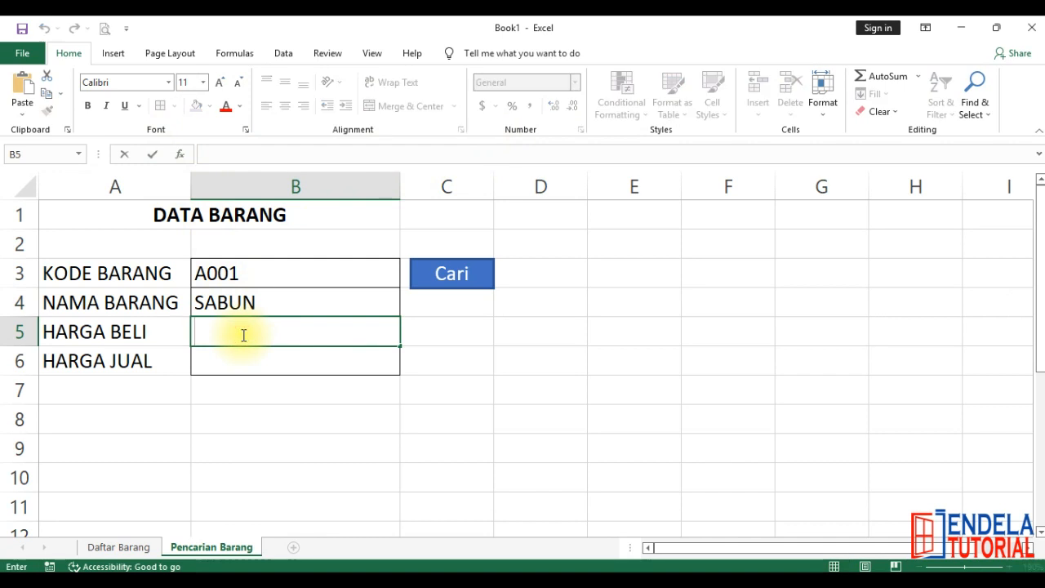
key("ctrl+v")
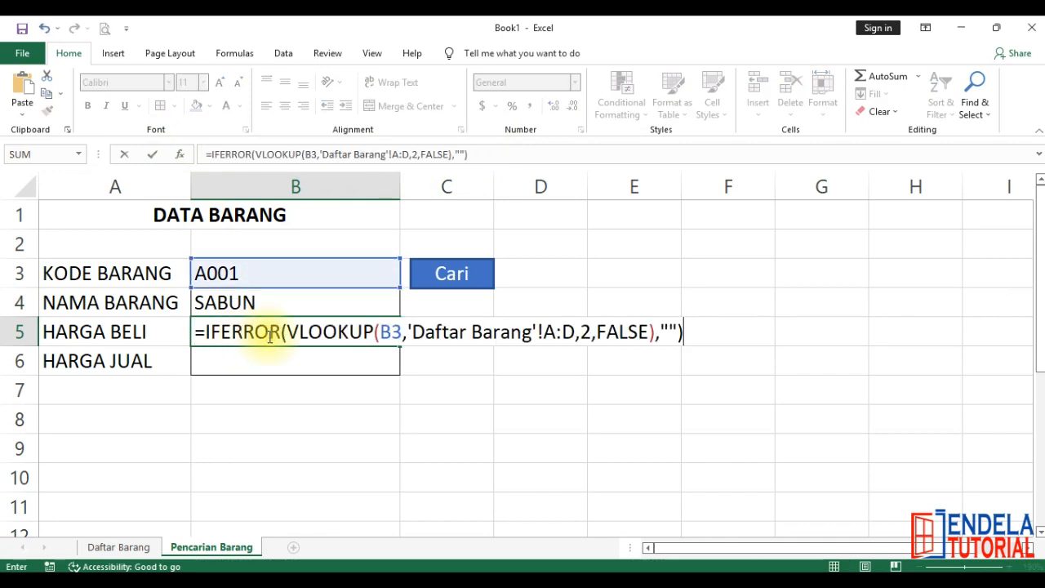
double_click(586, 332)
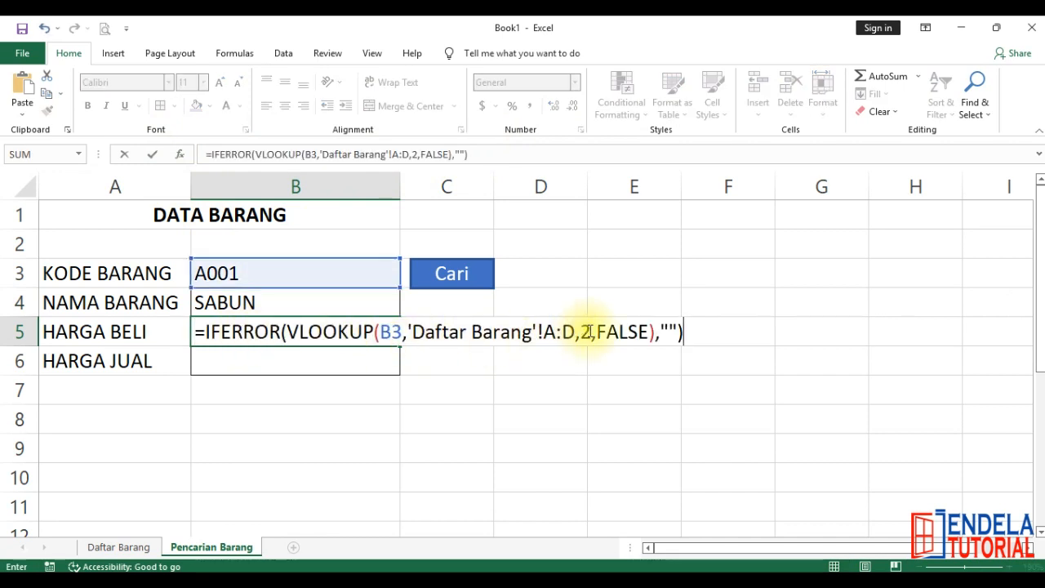
key("BackSpace")
type("3")
key("Return")
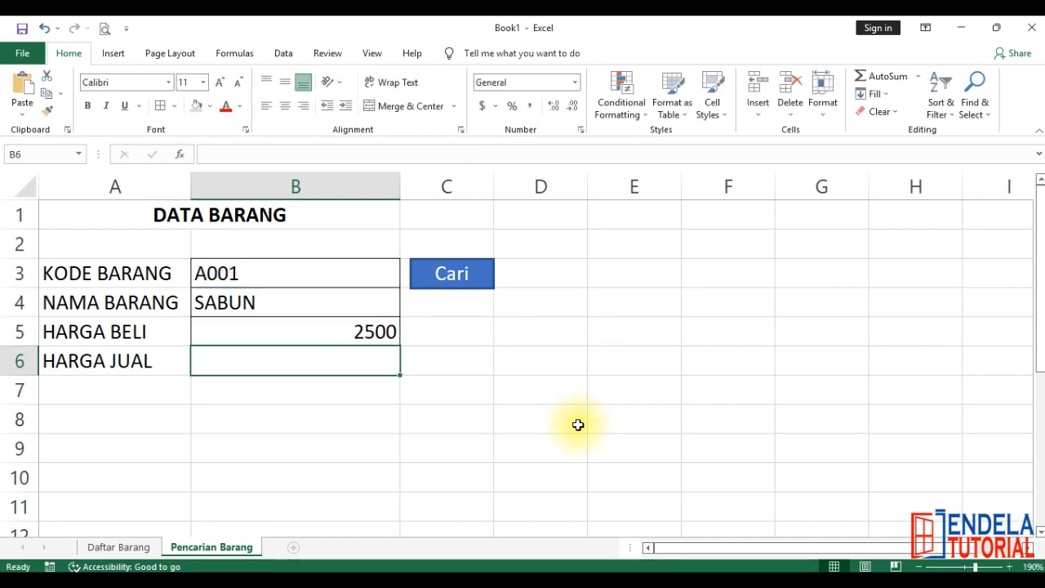
Paste the copied lookup formula into the HARGA JUAL cell B6 and set its column index to 4.
double_click(349, 360)
key("ctrl+v")
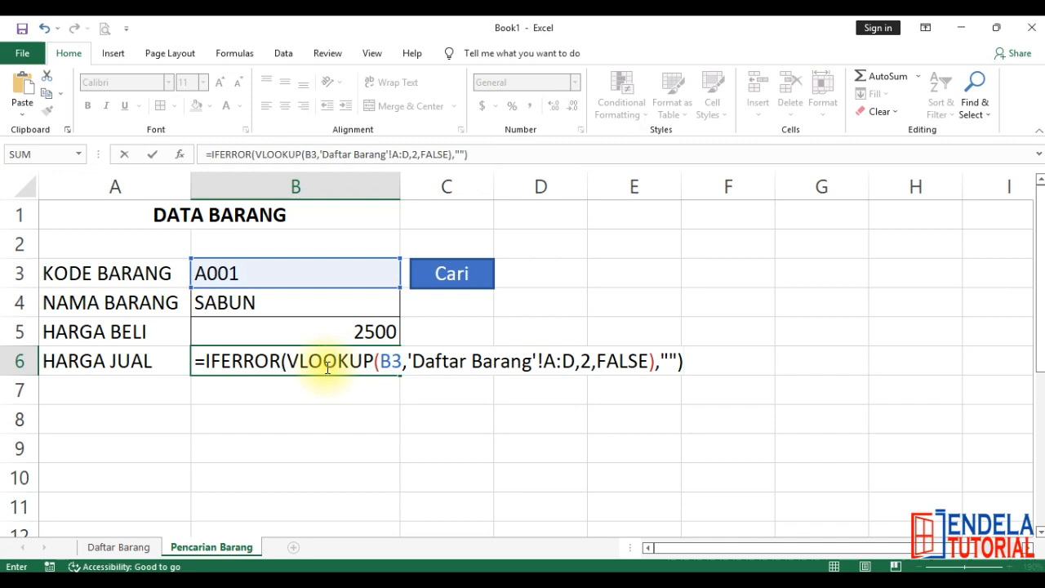
left_click(593, 361)
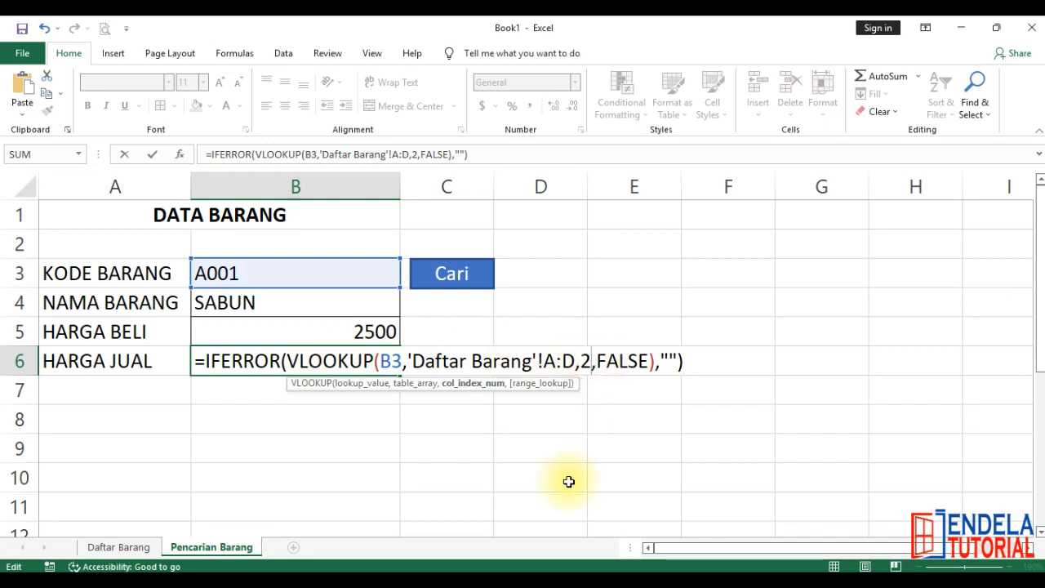
key("BackSpace")
type("4")
key("Return")
left_click(480, 413)
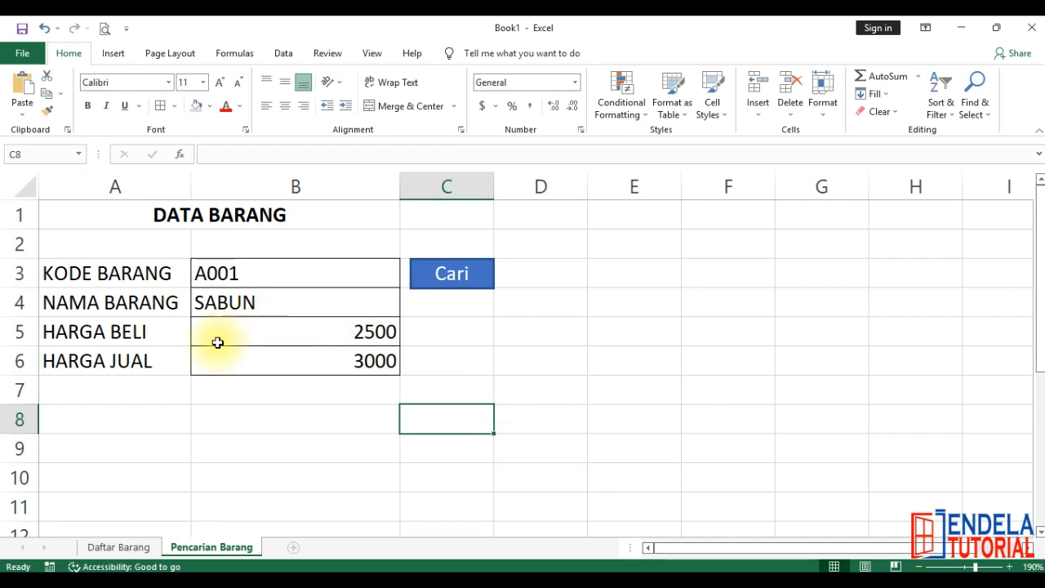
Format the prices in B5:B6 as Number with the 1000 separator and 0 decimal places.
left_click_drag(273, 331, 275, 359)
right_click(373, 333)
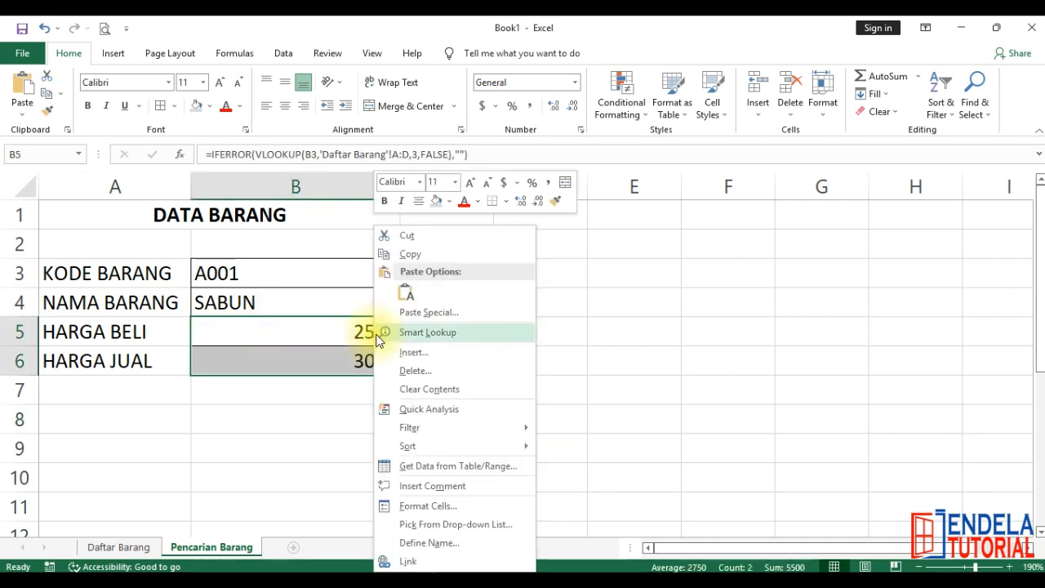
left_click(437, 507)
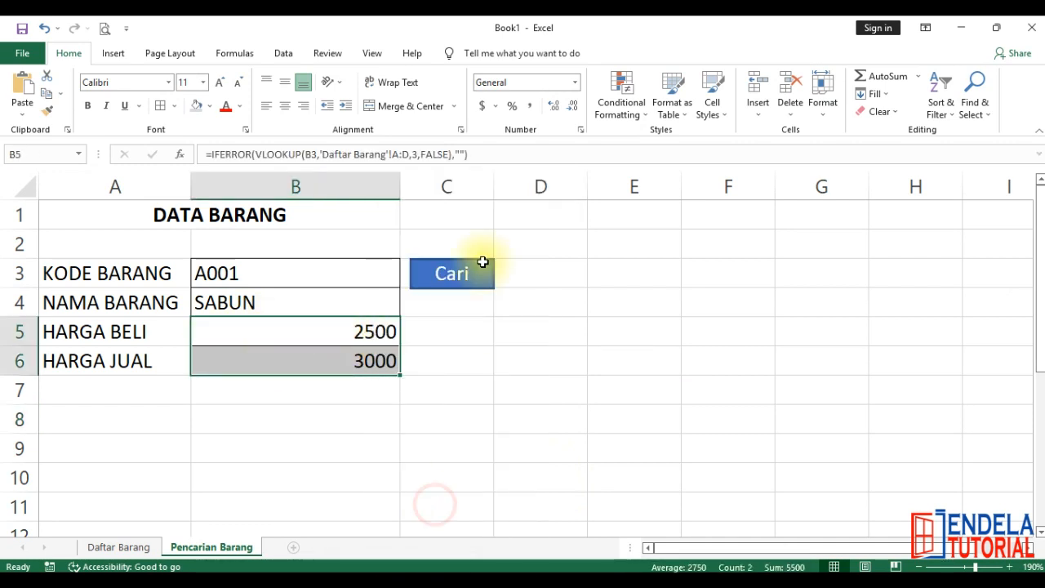
left_click_drag(467, 210, 672, 141)
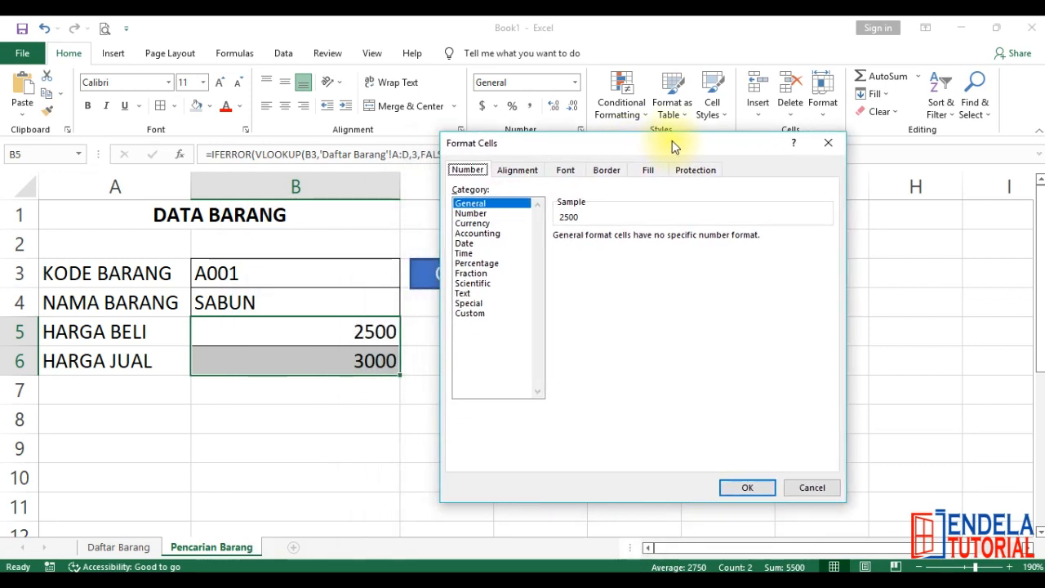
left_click(484, 215)
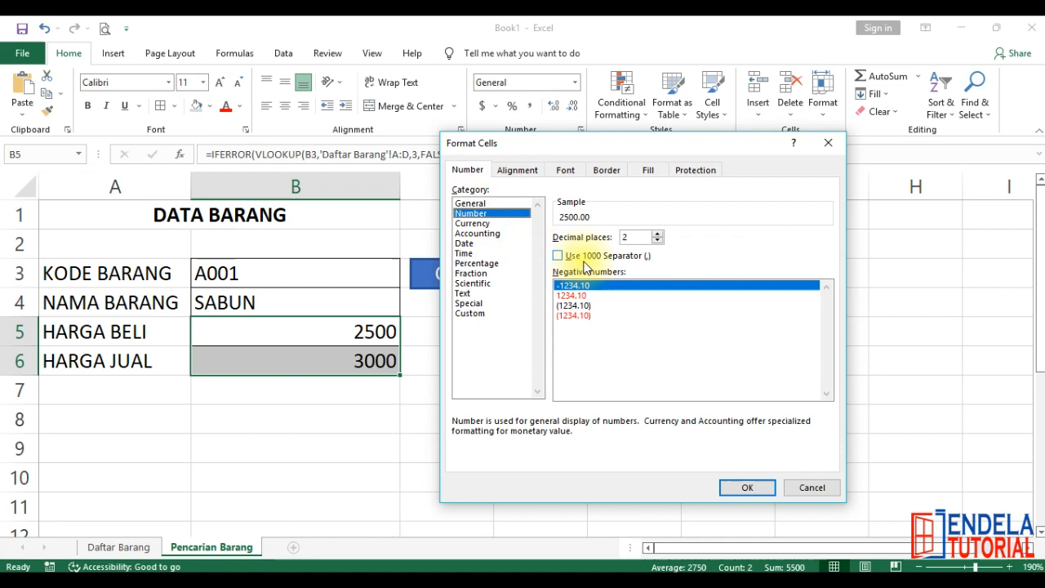
left_click(595, 258)
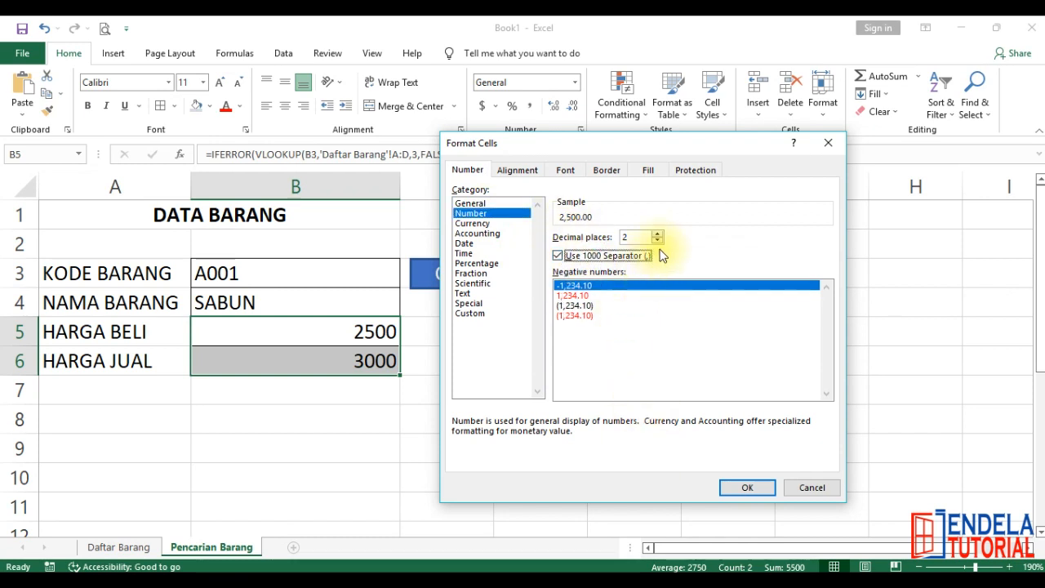
double_click(657, 241)
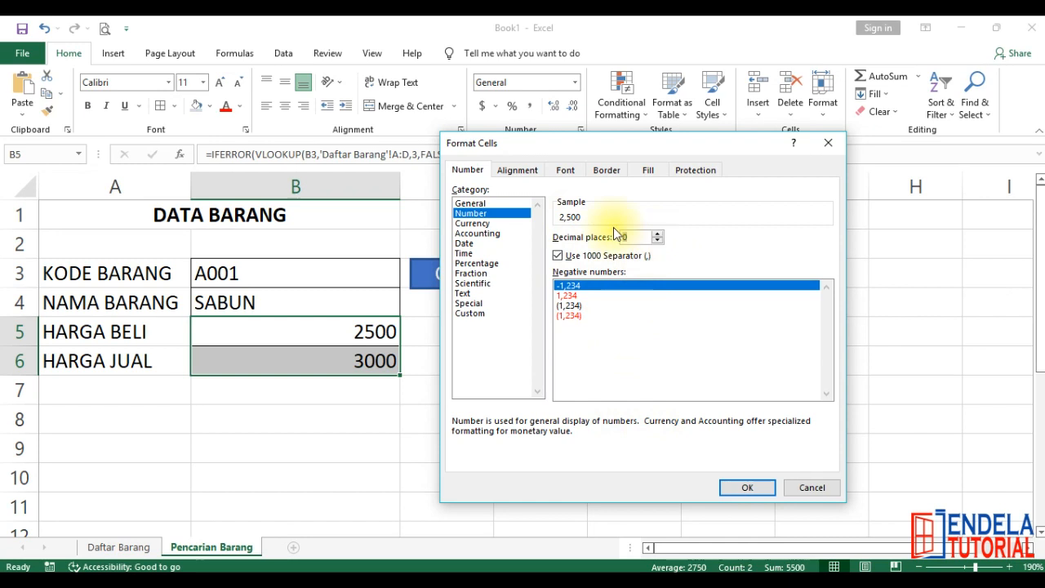
left_click(731, 491)
left_click(572, 449)
Left-align the prices in B5:B6 and make column B slightly narrower.
left_click_drag(382, 332, 373, 357)
left_click(267, 109)
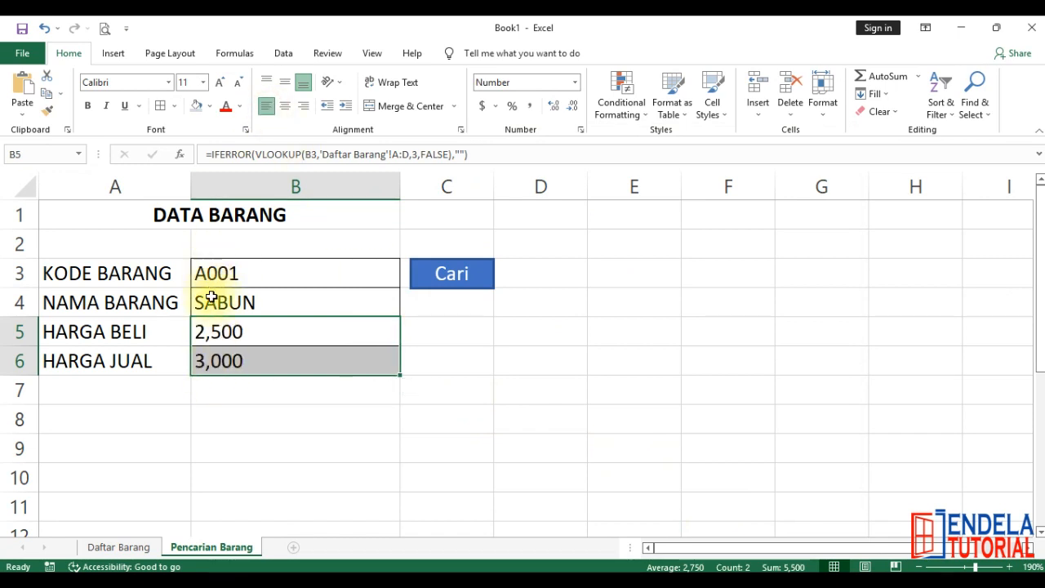
left_click(271, 422)
left_click_drag(400, 186, 383, 187)
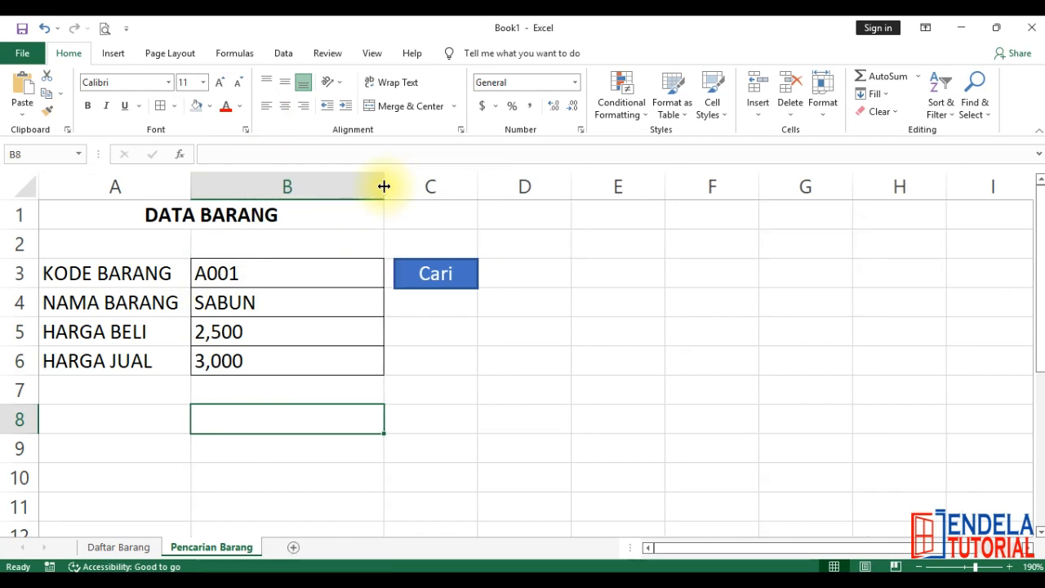
left_click(419, 321)
Test the search form with the codes A002 and Z00 in the KODE BARANG cell, ending on A001.
left_click(205, 272)
type("A002")
key("Return")
type("Z00")
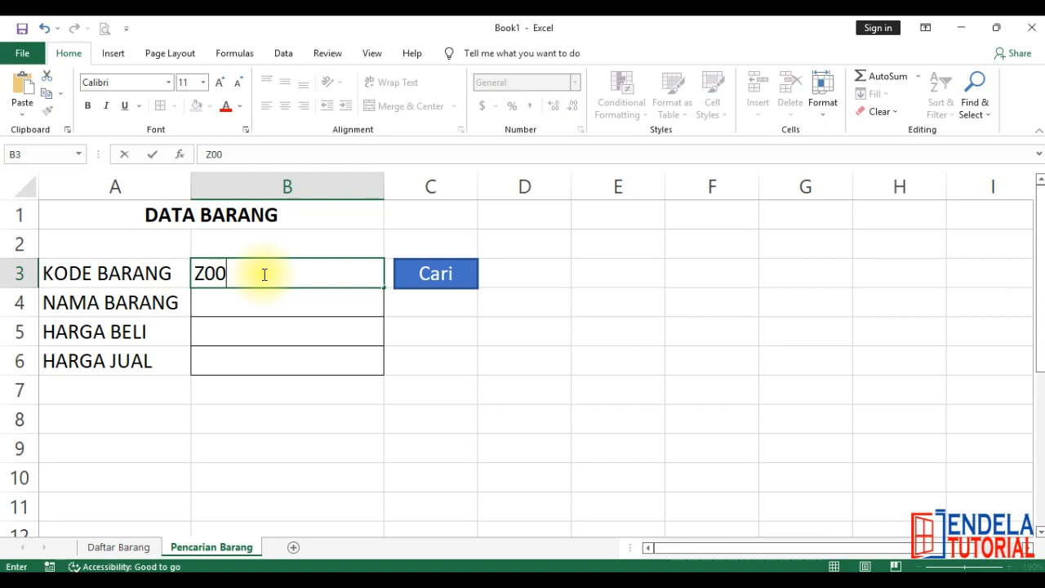
key("BackSpace")
key("BackSpace")
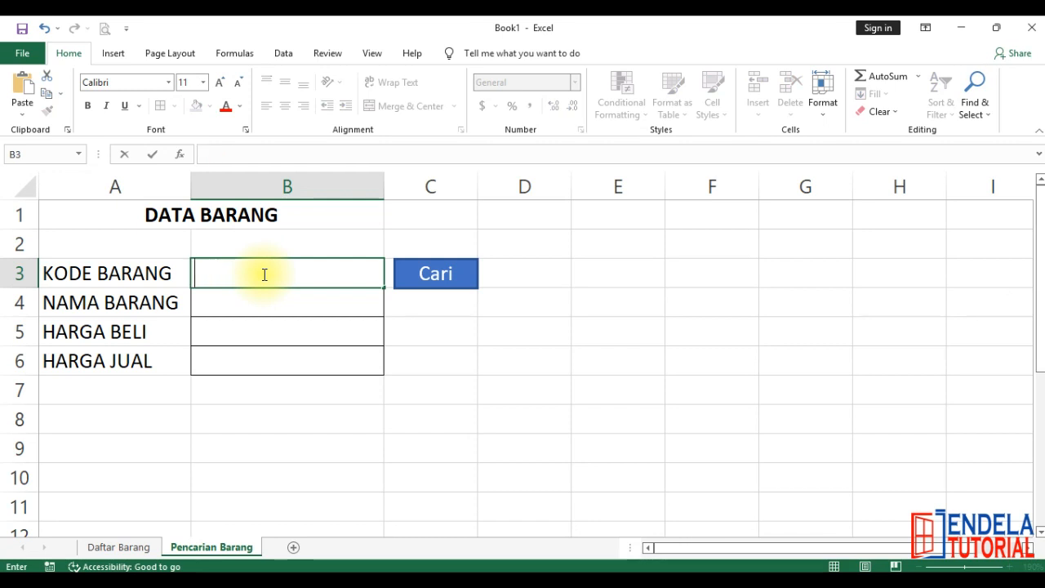
type("001")
key("Return")
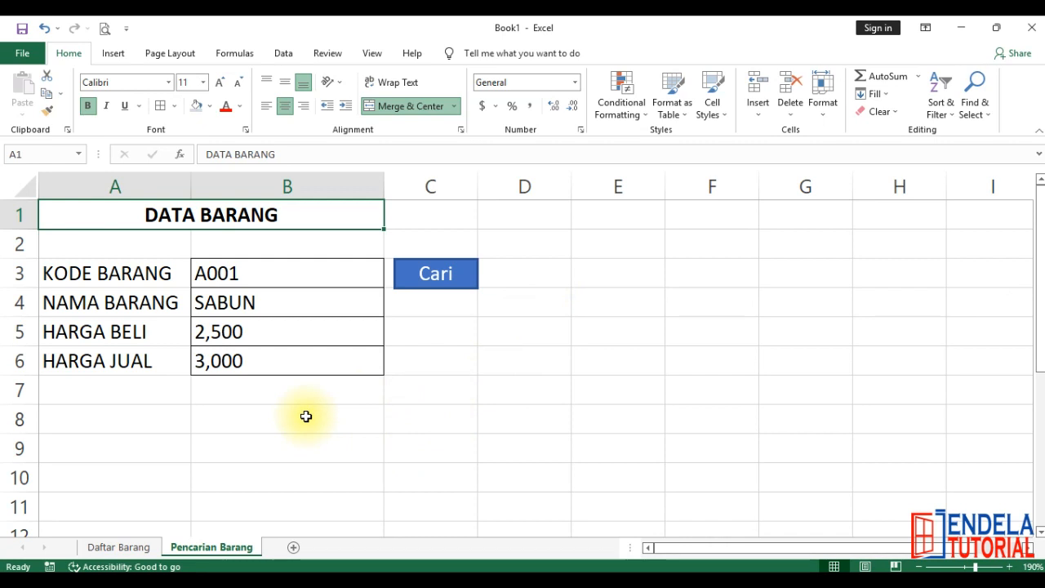
Start saving the workbook under a new name, choosing the Desktop folder and the file name Form Pencarian Excel.
key("F12")
left_click_drag(357, 126, 392, 133)
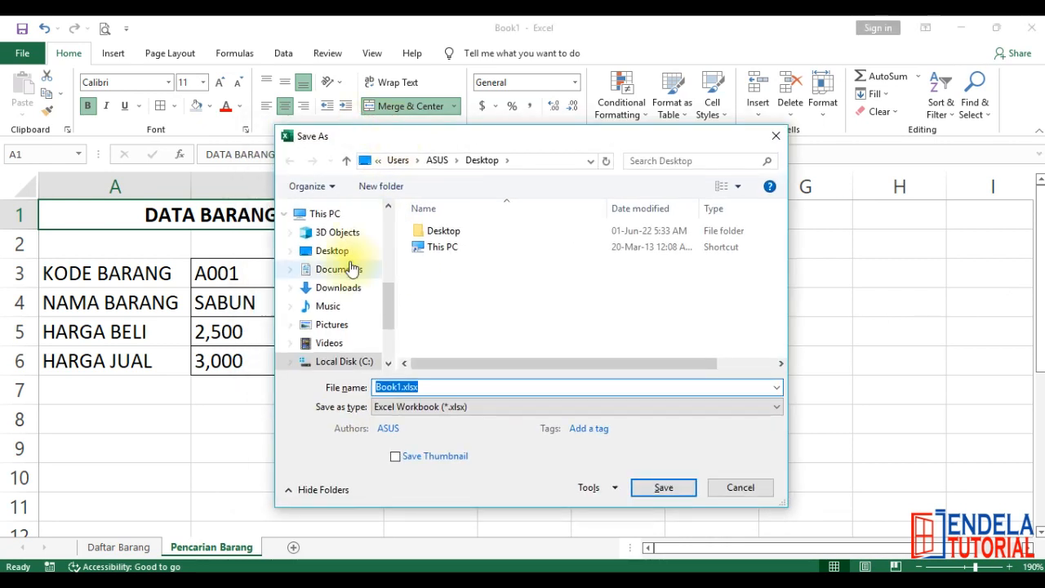
left_click(345, 259)
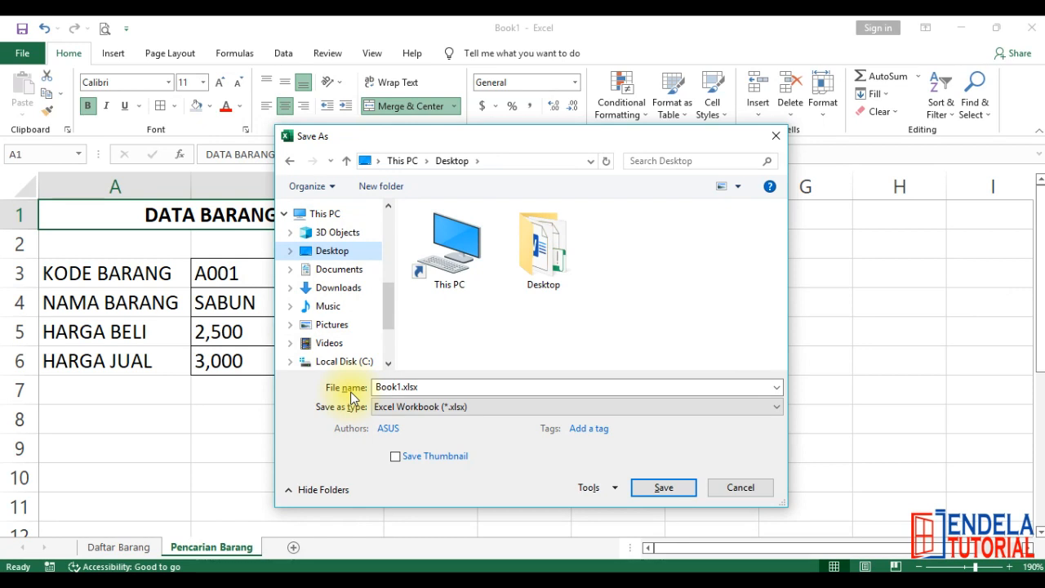
left_click(372, 387)
left_click_drag(446, 387, 369, 387)
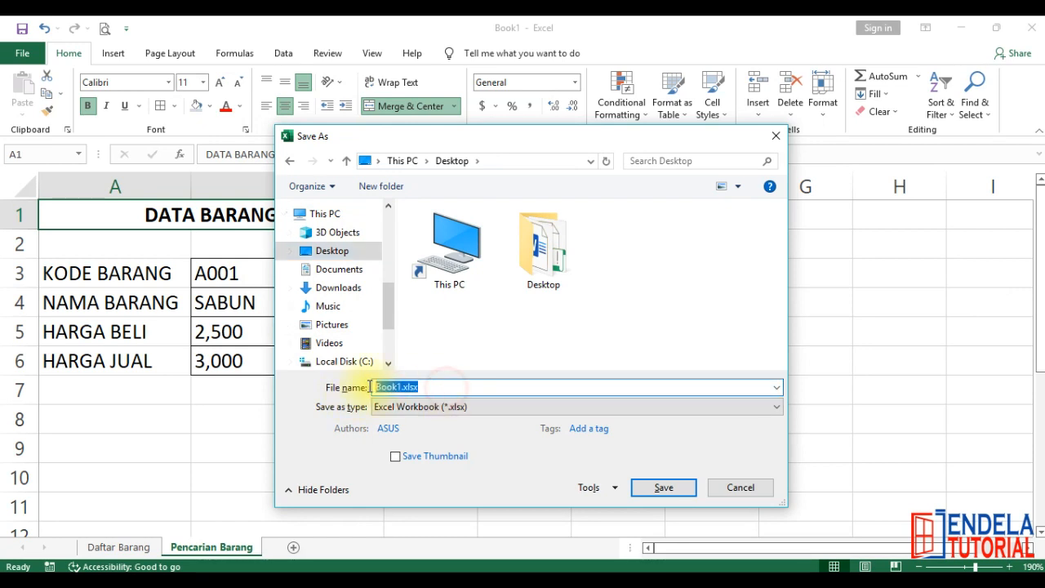
type("For")
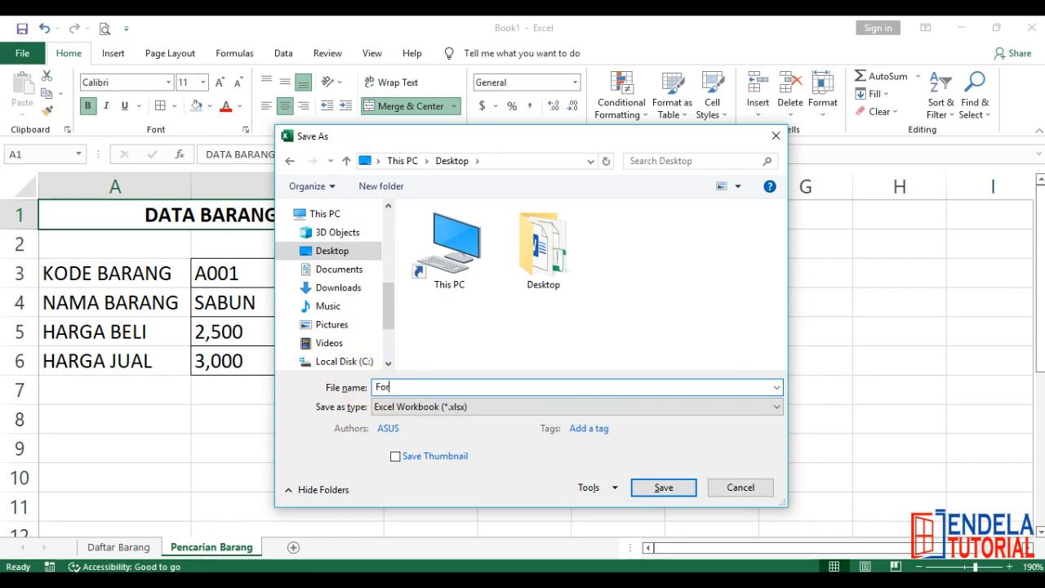
type("m Pencarian Excel")
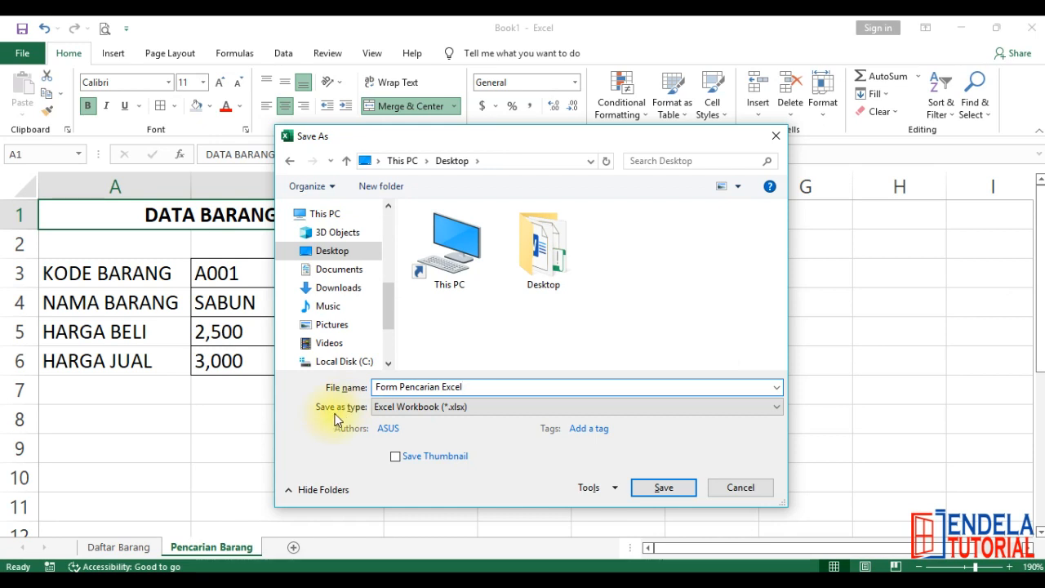
Set the file type to Excel Macro-Enabled Workbook (*.xlsm) and save the workbook.
left_click(439, 418)
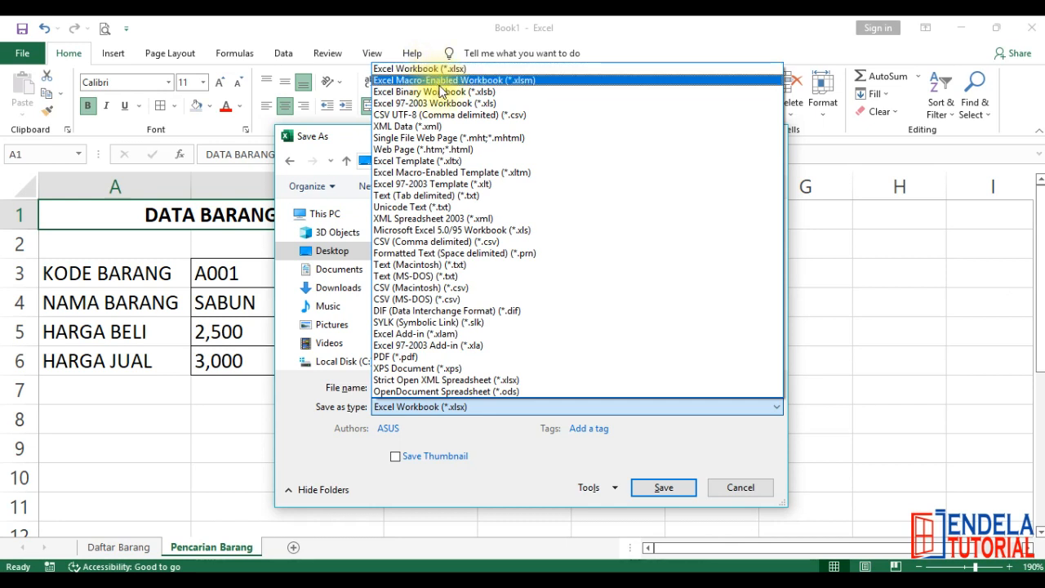
left_click(524, 81)
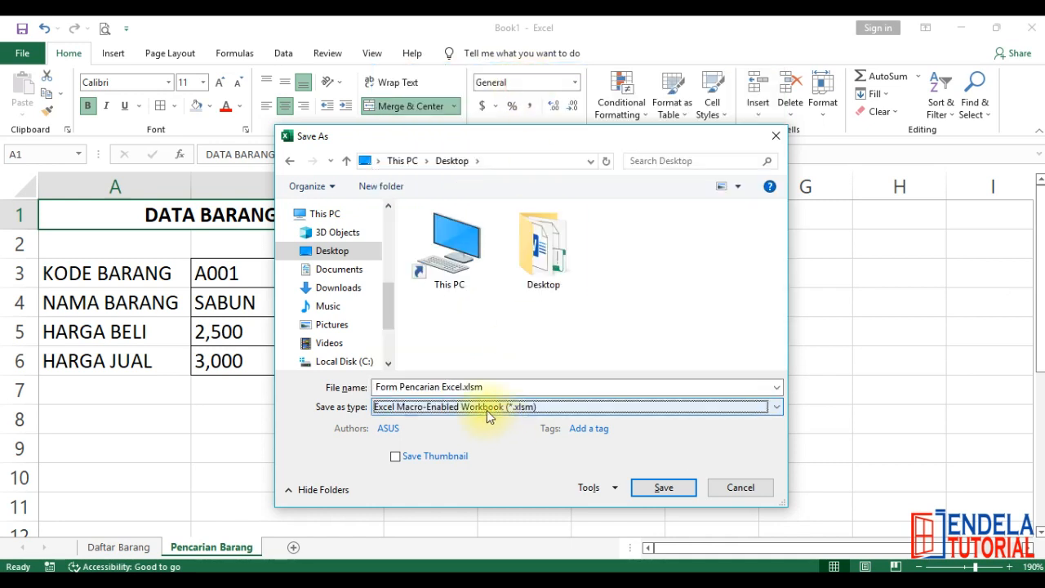
left_click(482, 388)
left_click(491, 387)
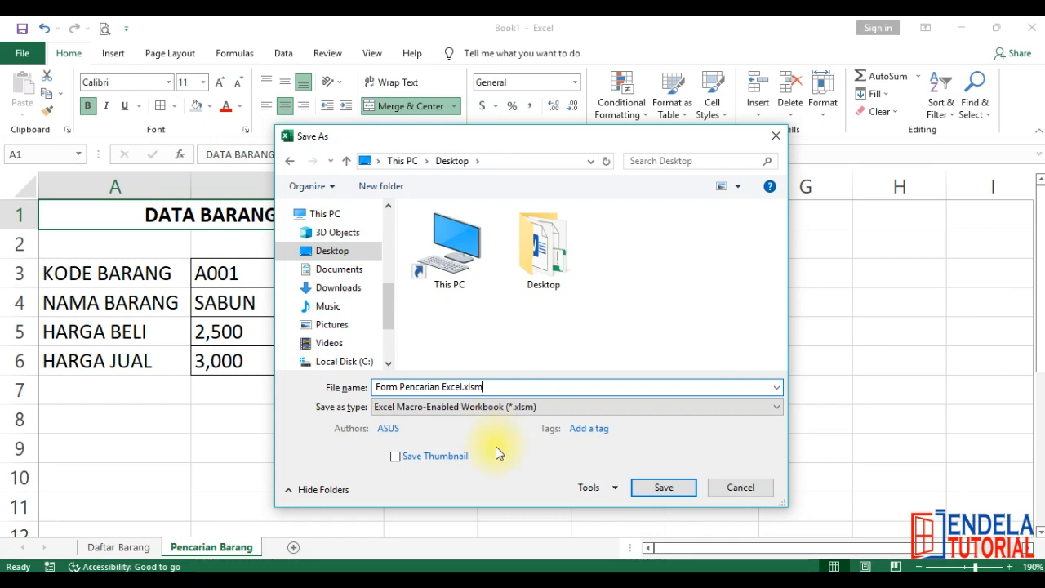
left_click(664, 487)
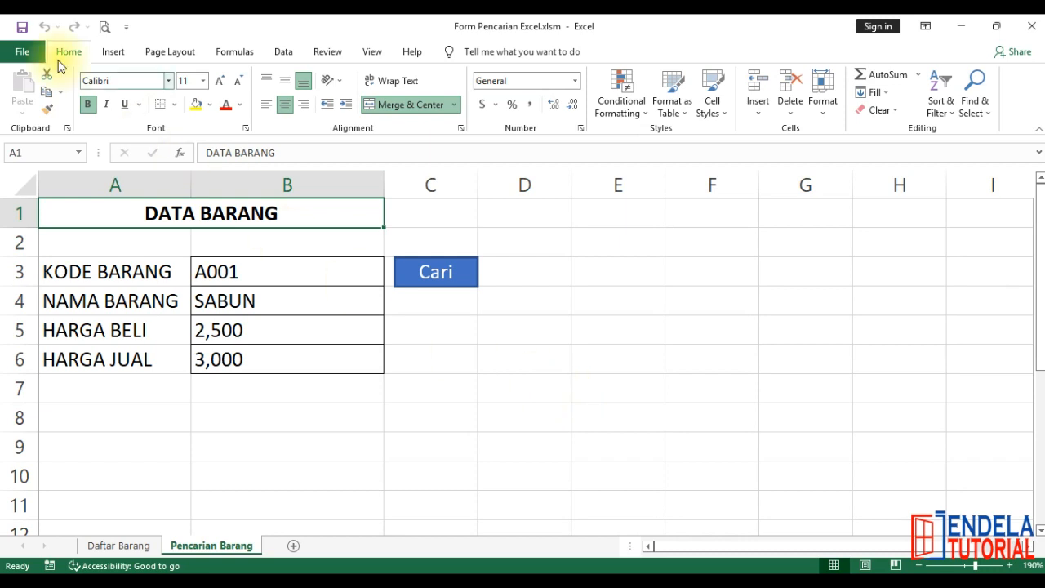
Enable the Developer tab among the main tabs in the Excel ribbon customization options.
left_click(23, 52)
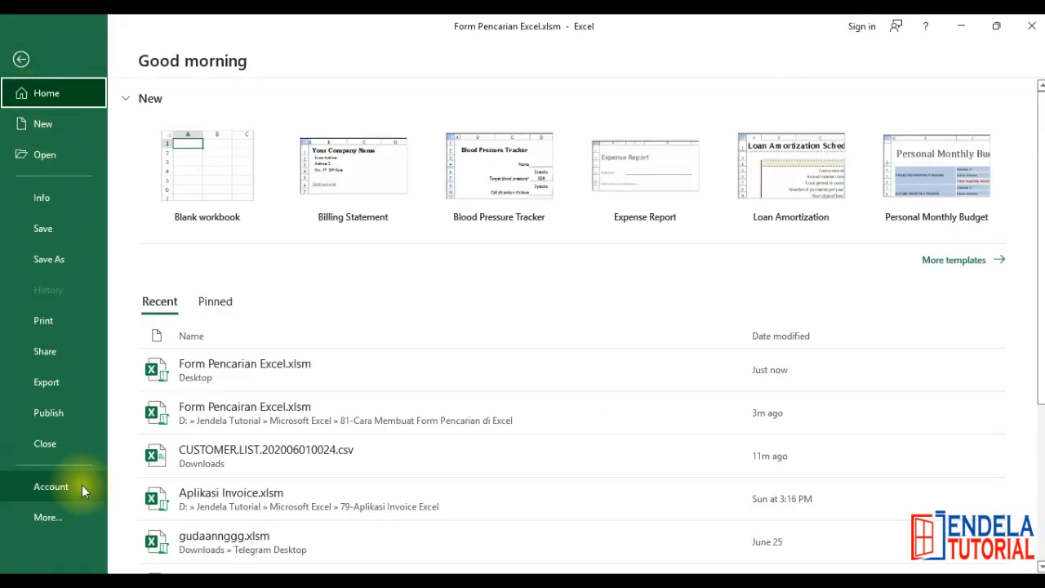
left_click(73, 518)
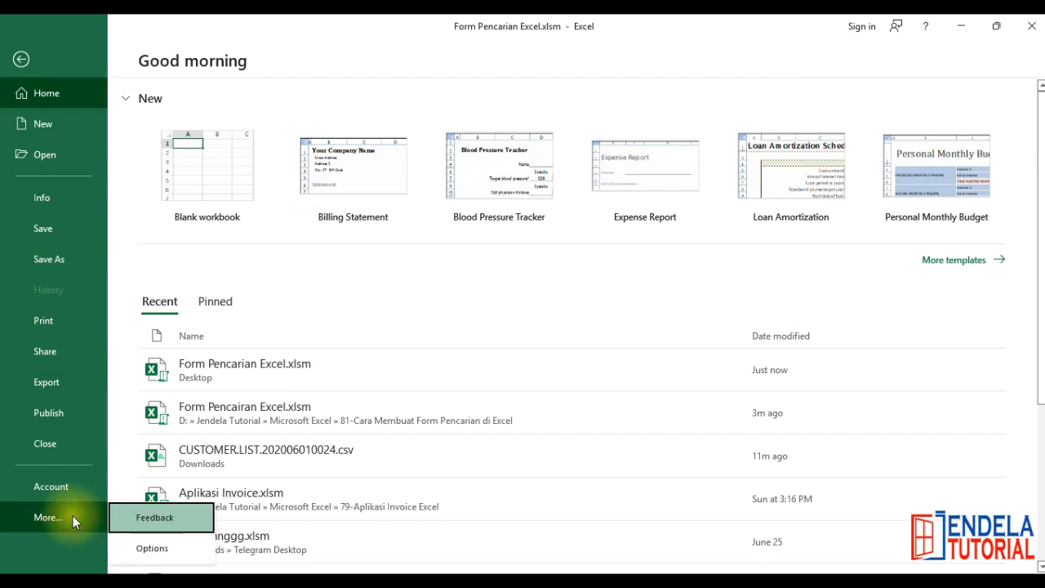
left_click(135, 550)
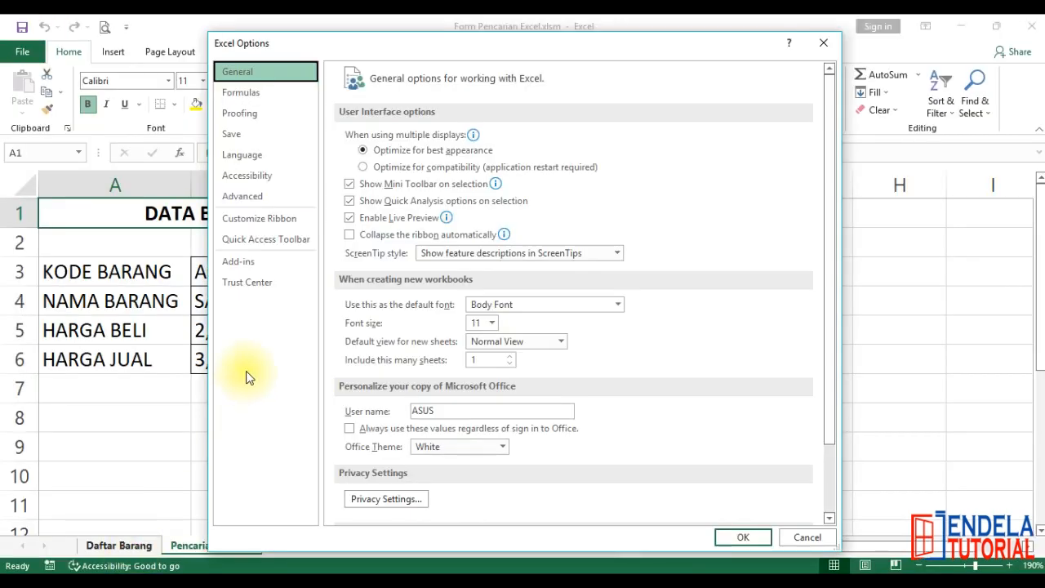
left_click(268, 218)
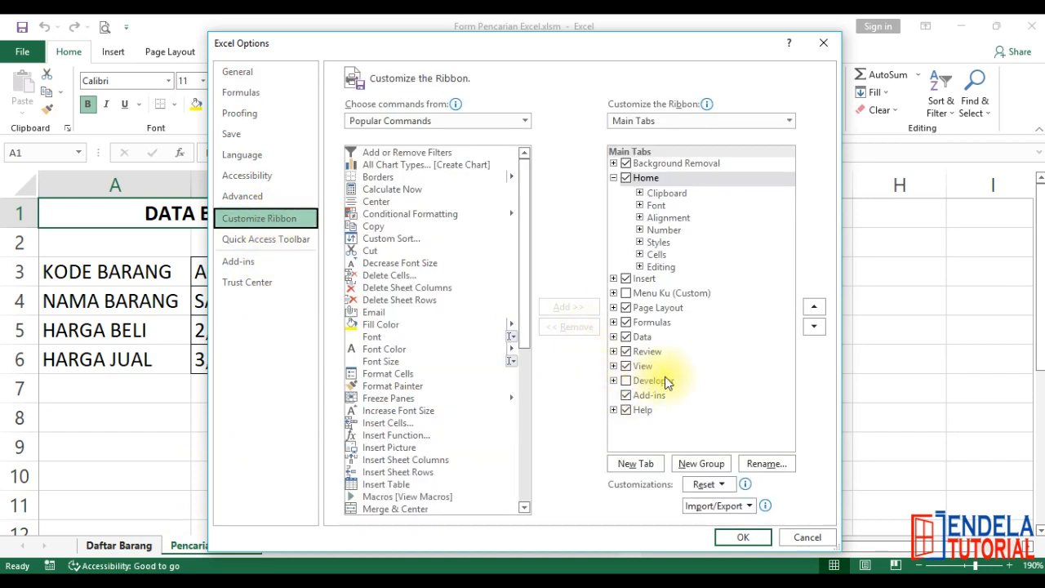
left_click(627, 381)
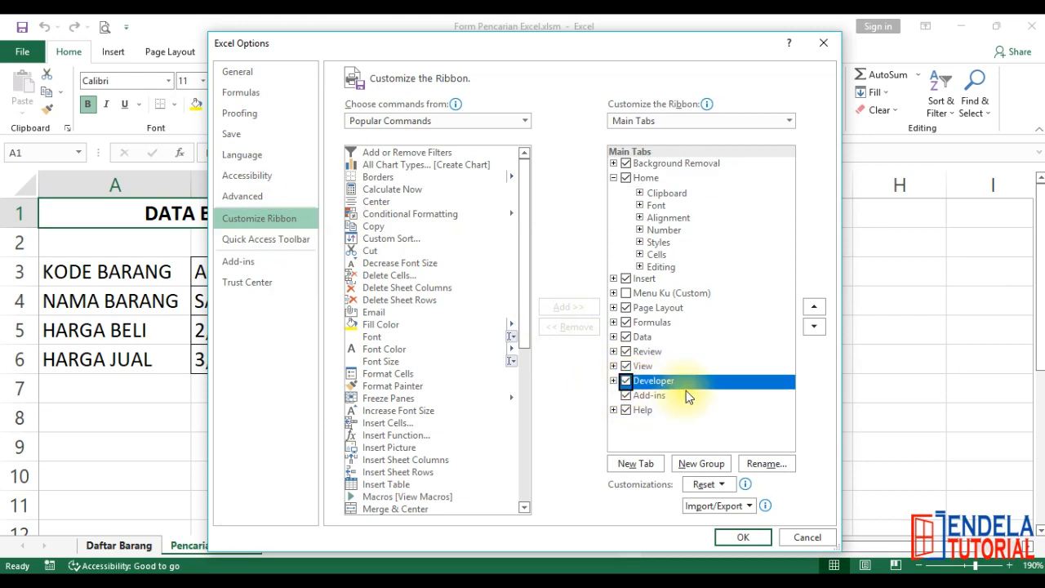
Set the Trust Center's ActiveX settings to enable all controls without restrictions and without prompting.
left_click(261, 285)
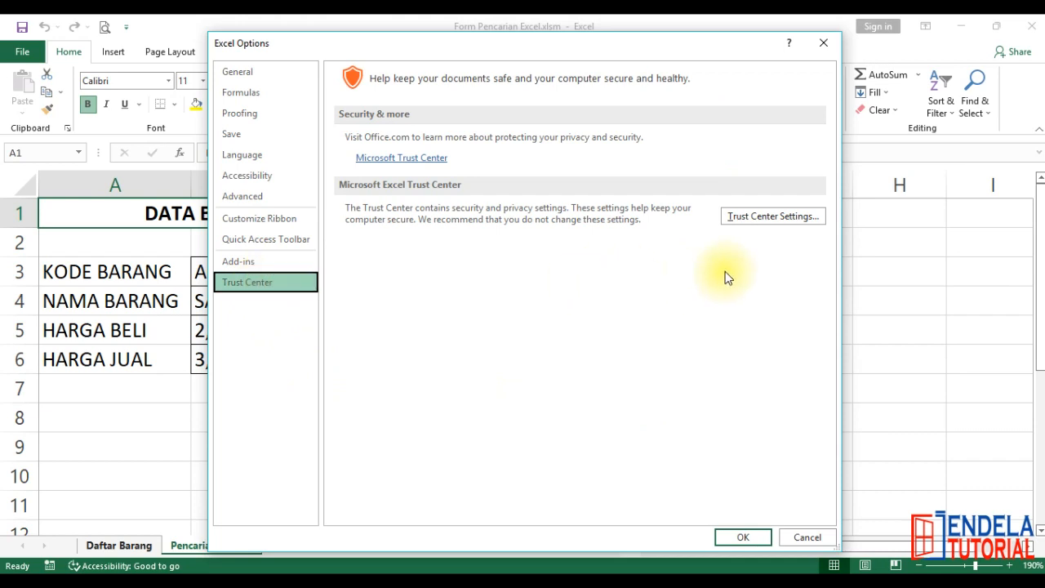
left_click(769, 218)
left_click(273, 188)
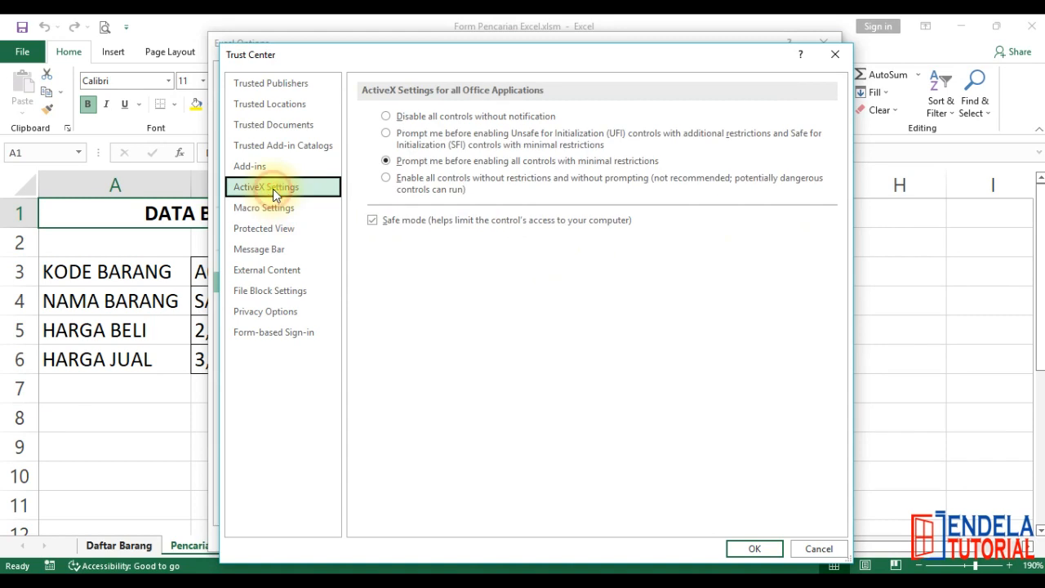
left_click(391, 183)
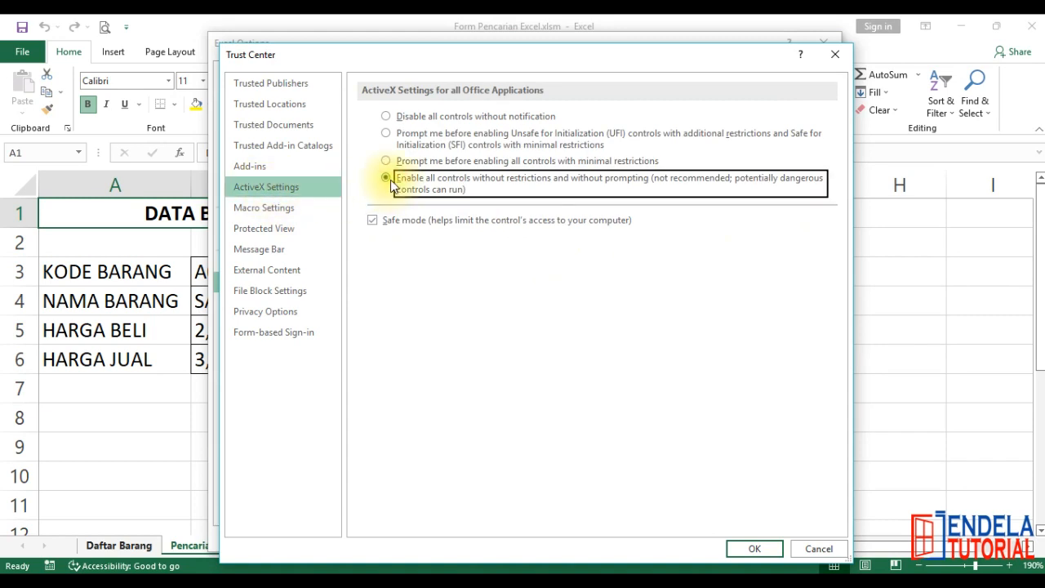
Enable all macros and trust access to the VBA project object model, then apply the Trust Center and Excel options.
left_click(298, 214)
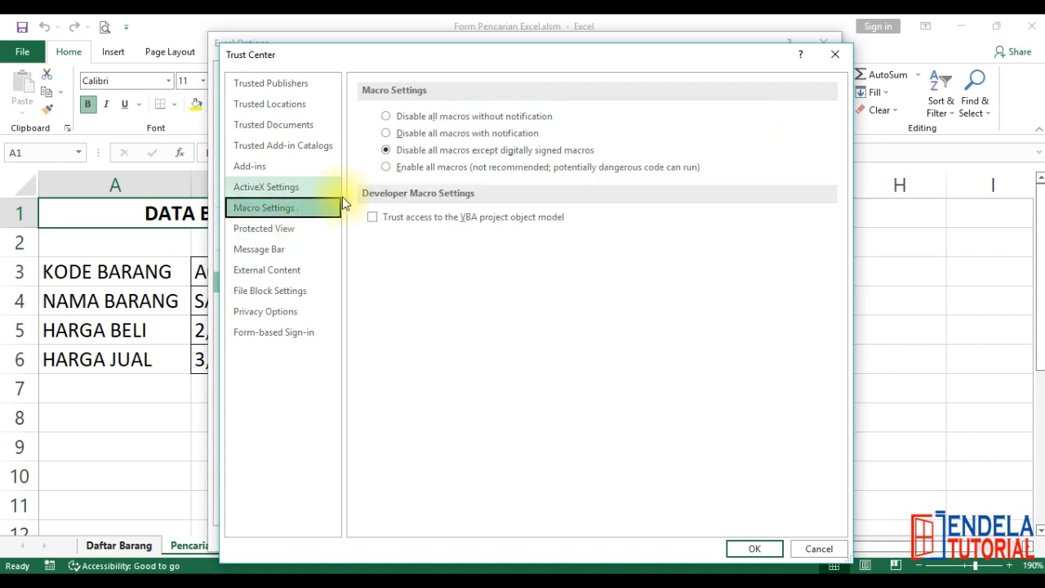
left_click(385, 168)
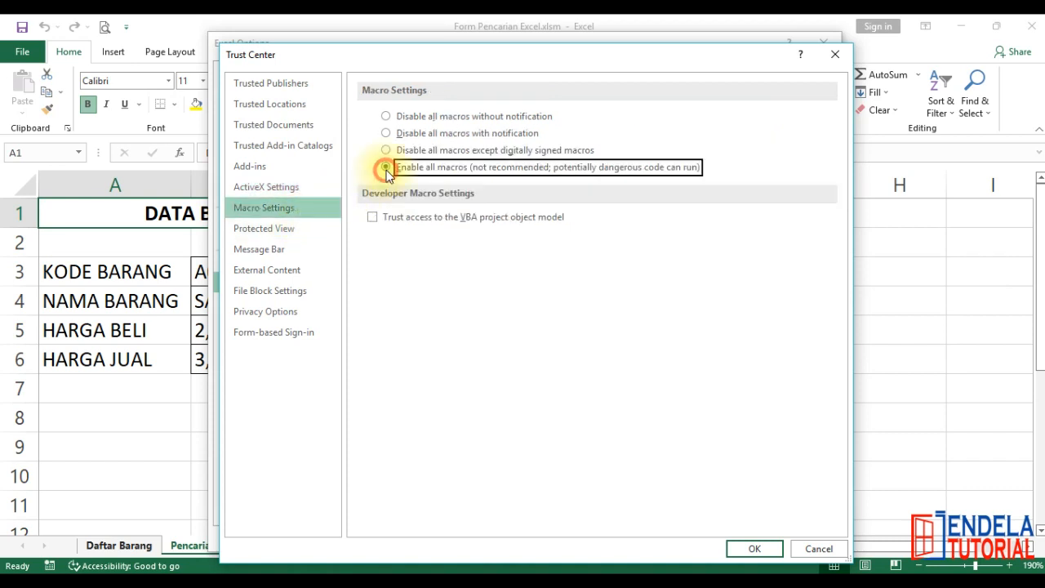
left_click(380, 217)
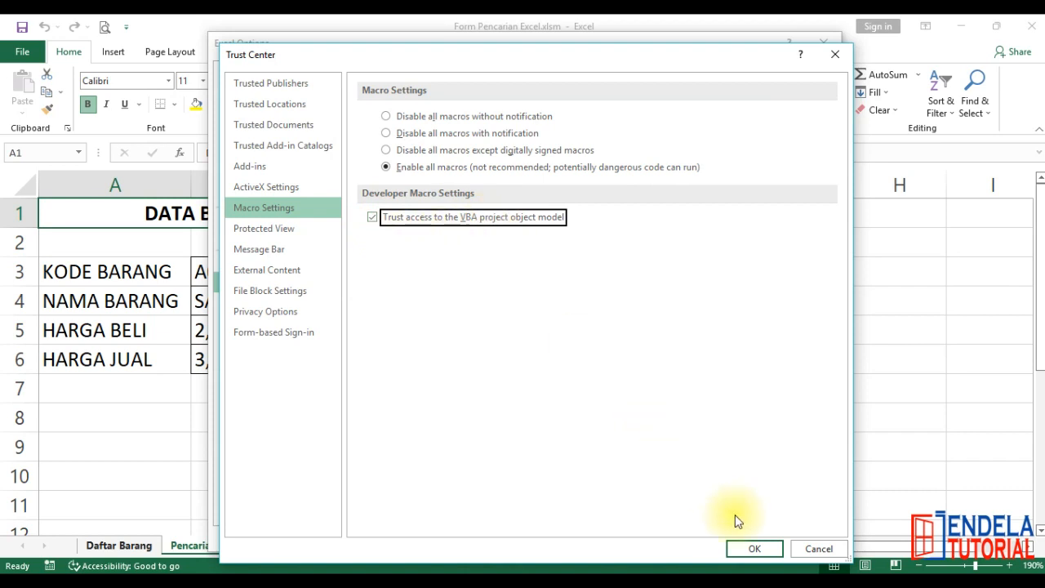
left_click(750, 549)
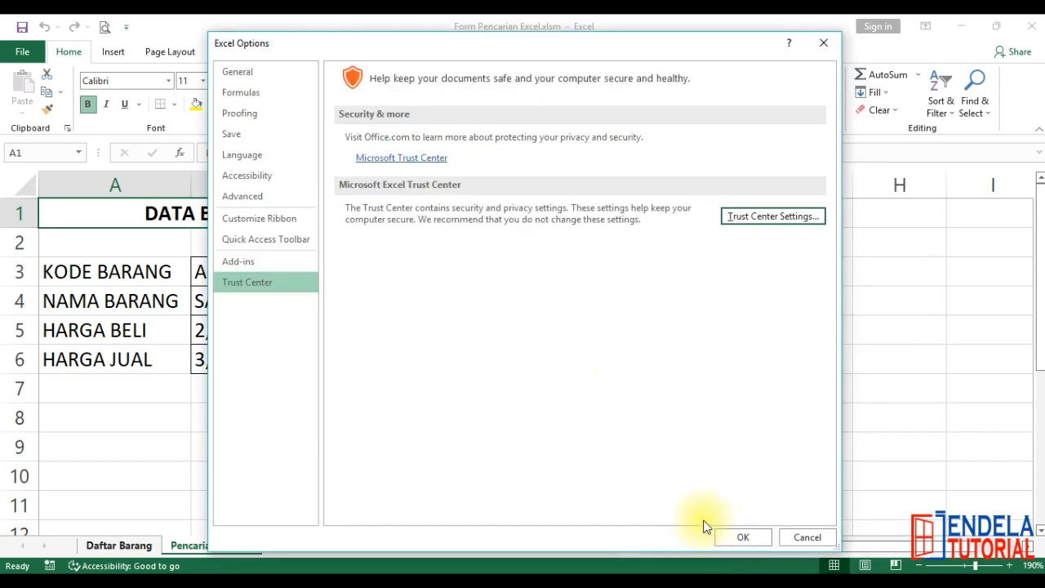
left_click(743, 537)
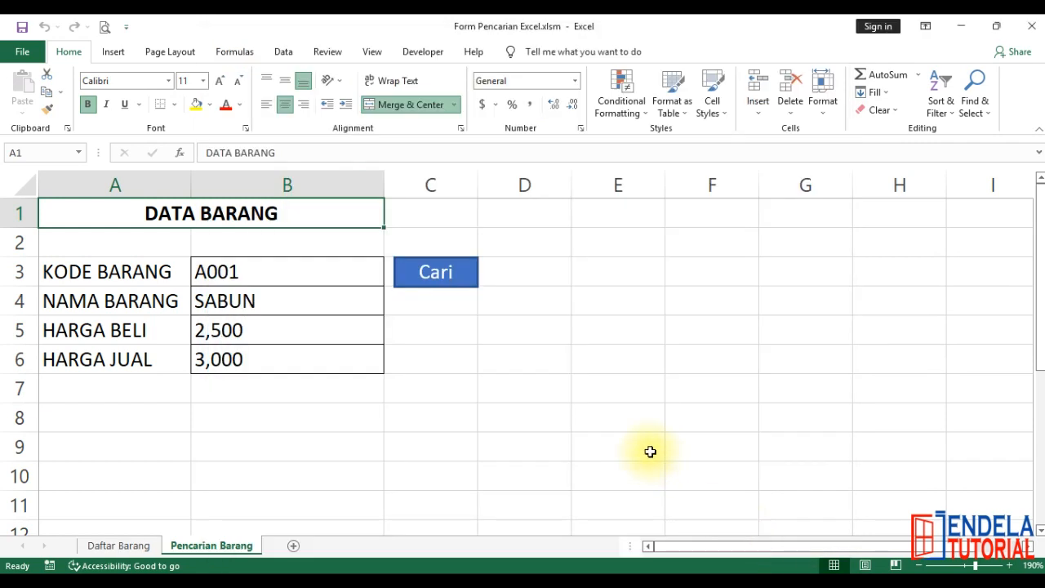
Open the Visual Basic editor and insert a new UserForm into the Form Pencarian Excel project.
left_click(433, 56)
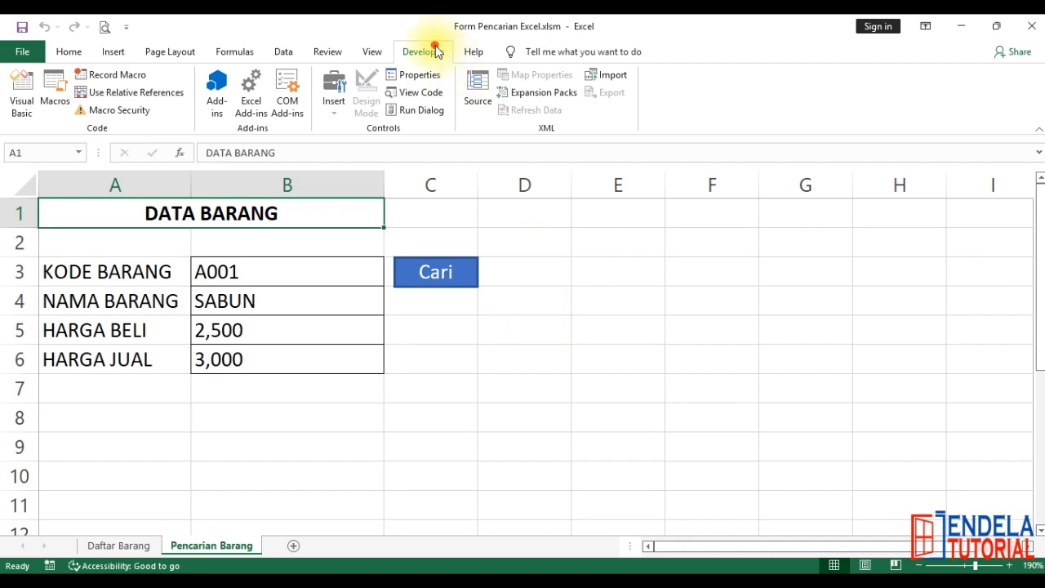
left_click(22, 88)
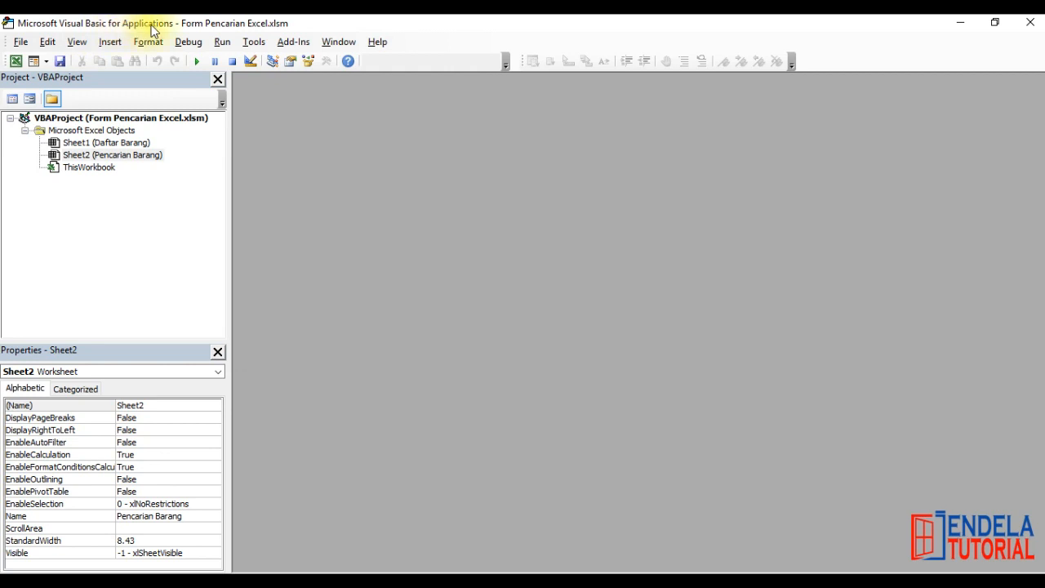
right_click(120, 236)
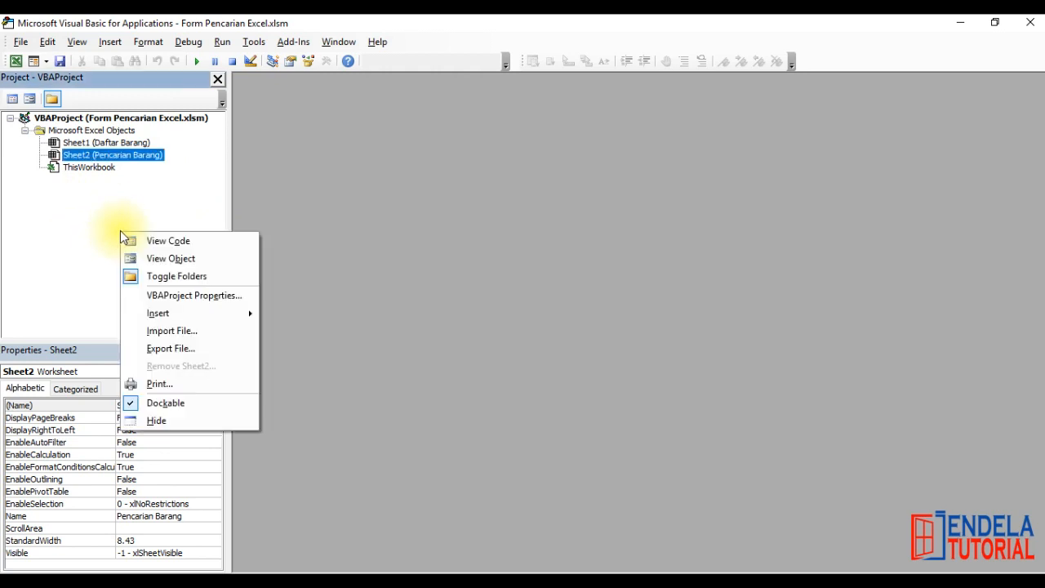
mouse_move(140, 314)
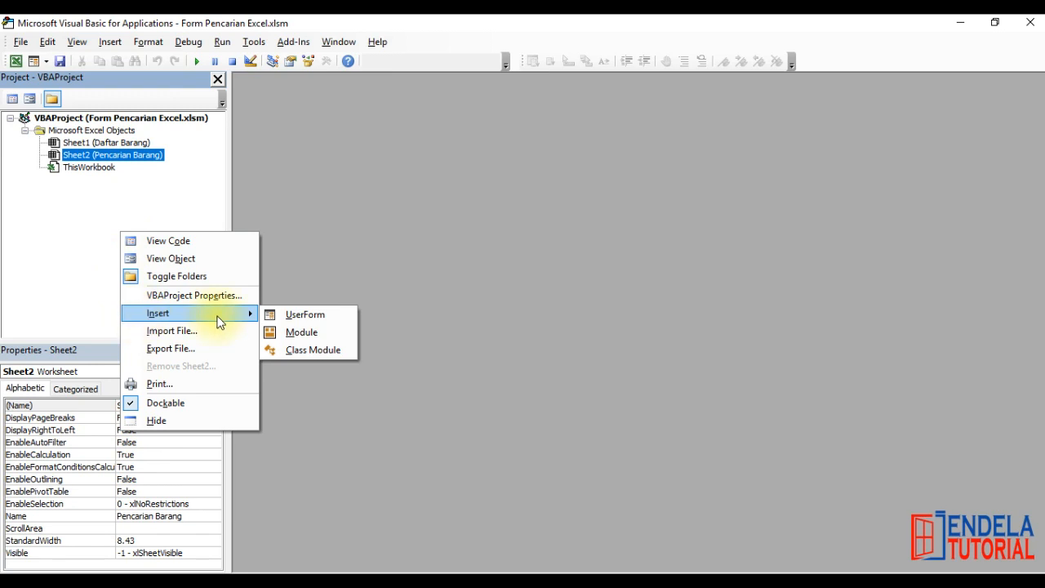
left_click(315, 313)
left_click_drag(158, 119, 120, 240)
left_click(346, 200)
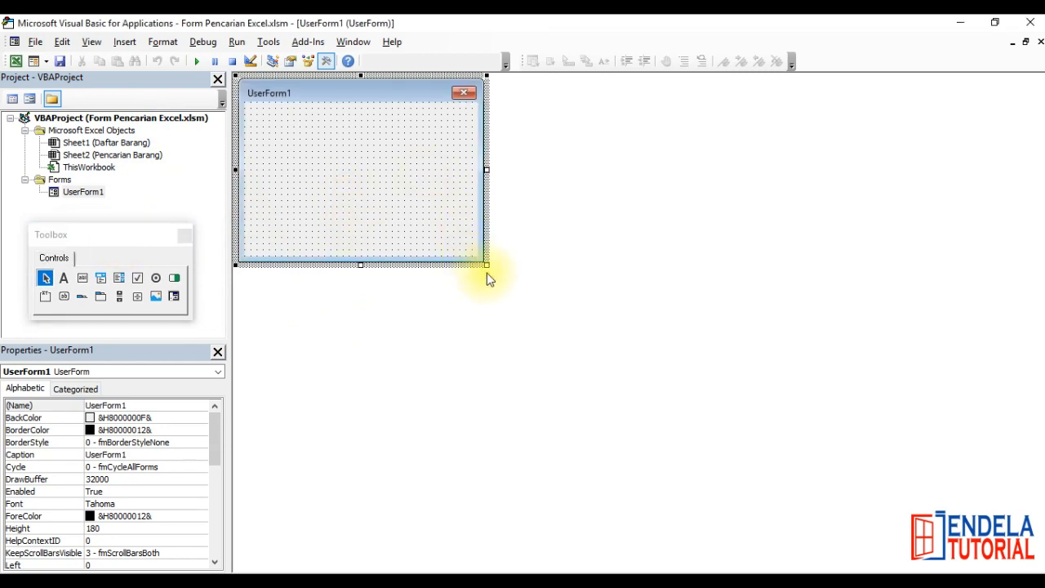
Enlarge the UserForm to a height of about 272 and move the Toolbox beside it.
left_click_drag(489, 264, 564, 359)
left_click(494, 302)
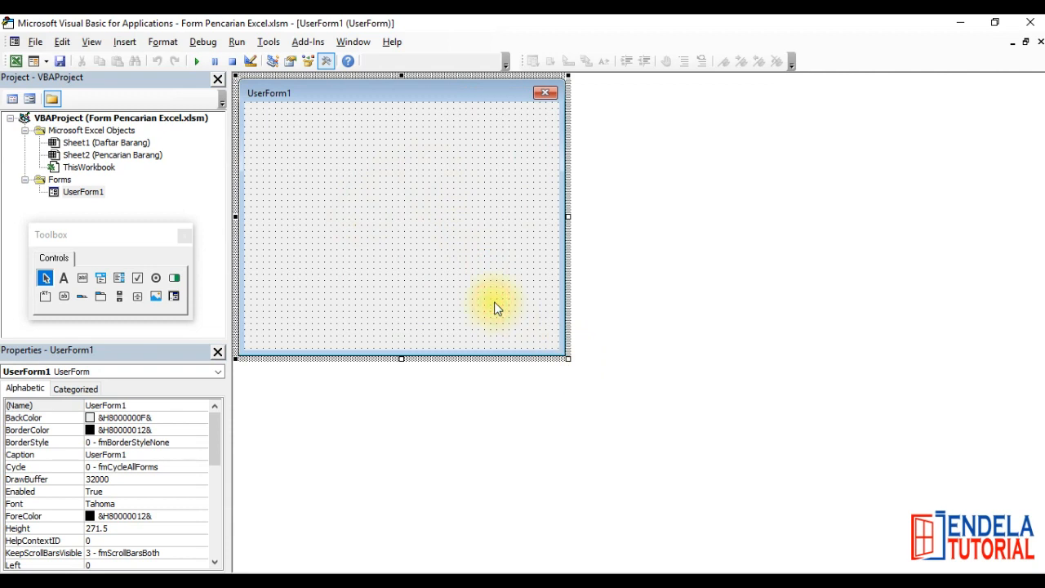
left_click_drag(155, 238, 698, 137)
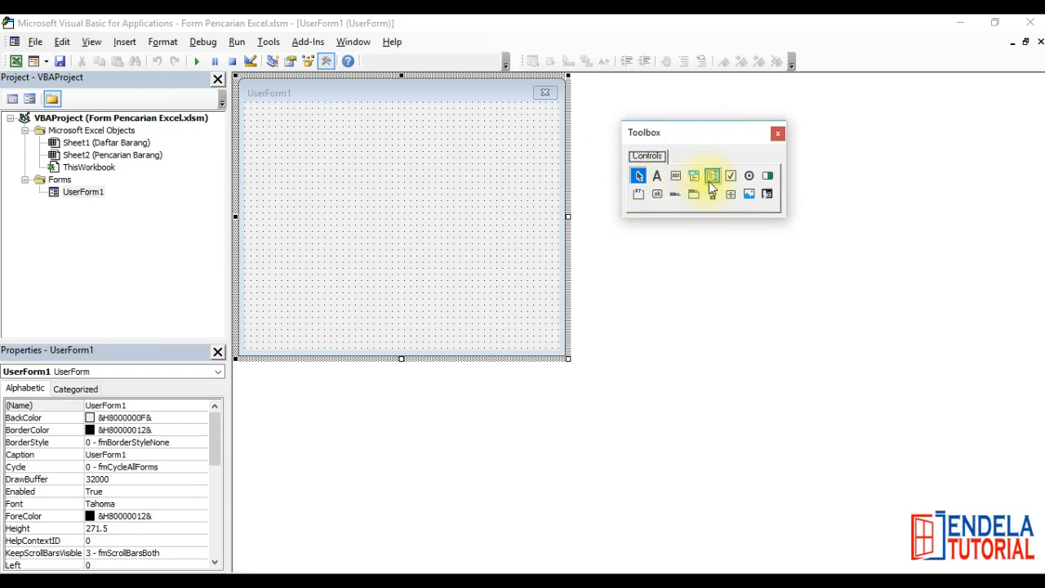
Draw a wide Label control with a height of about 12 along the upper edge of the UserForm.
left_click(660, 178)
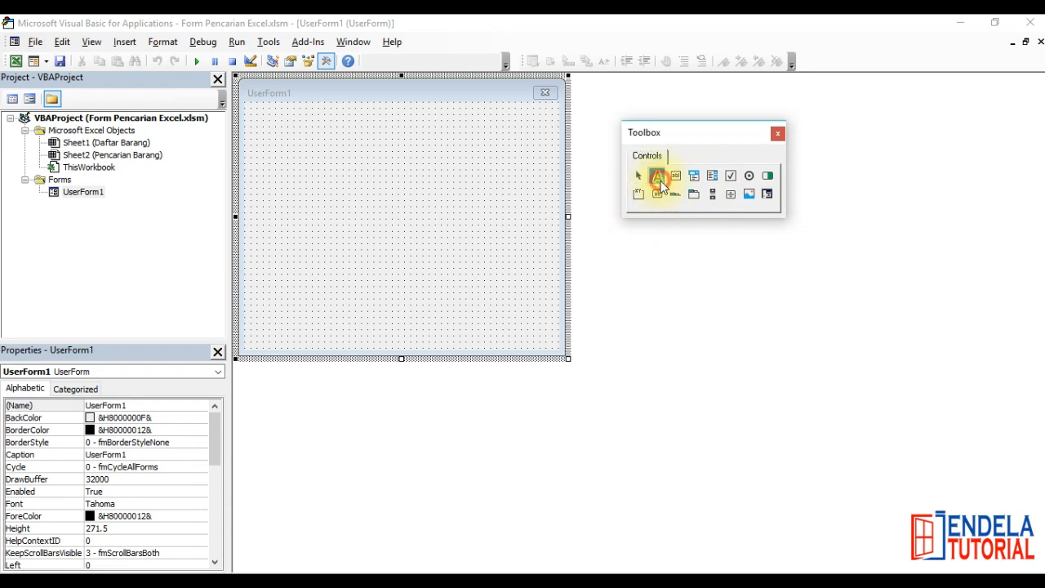
left_click(256, 108)
left_click_drag(256, 108, 414, 123)
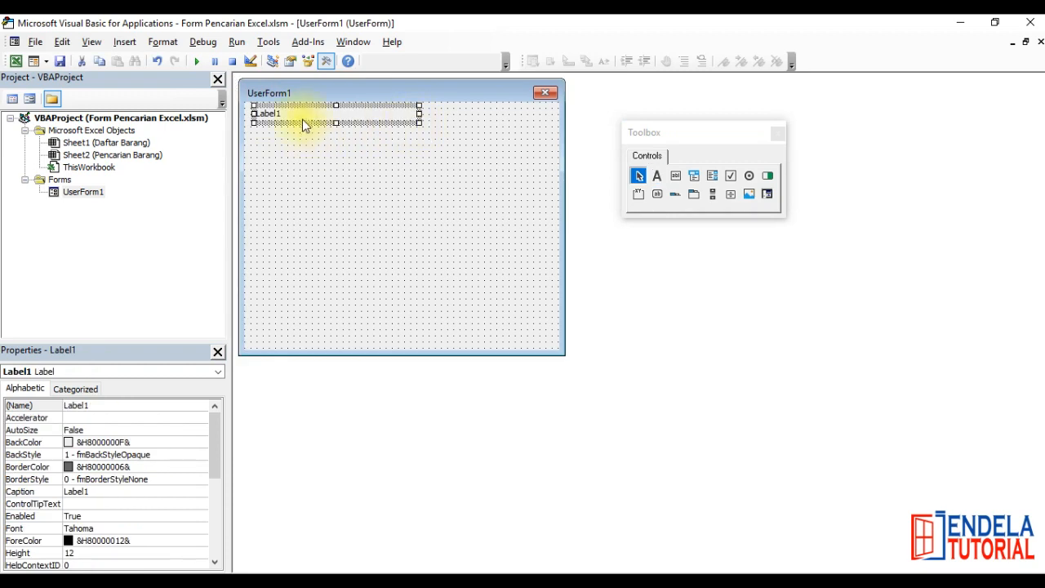
Set the label's Caption property to Masukkan Nama Barang.
left_click(34, 494)
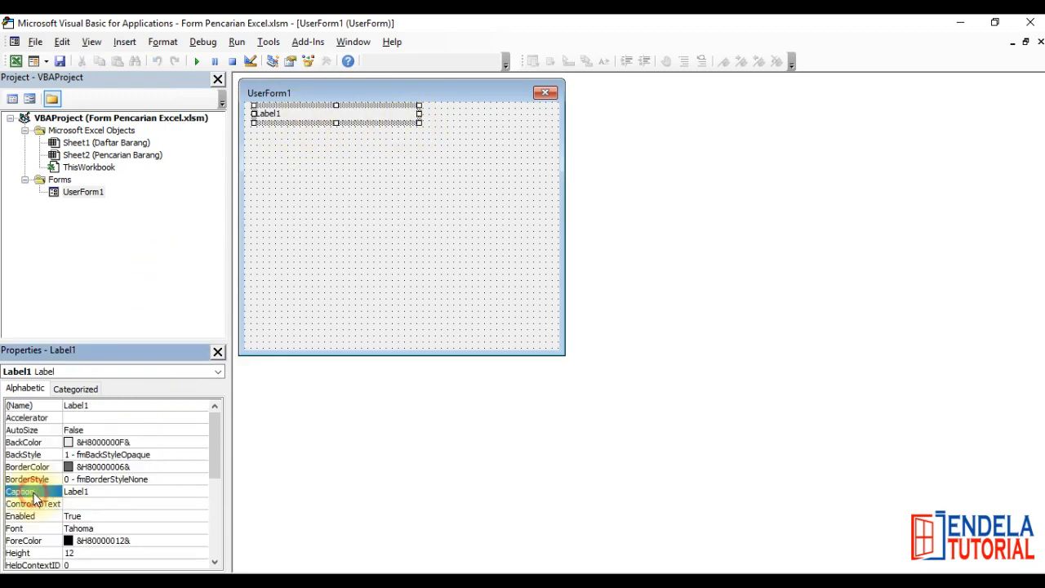
double_click(54, 494)
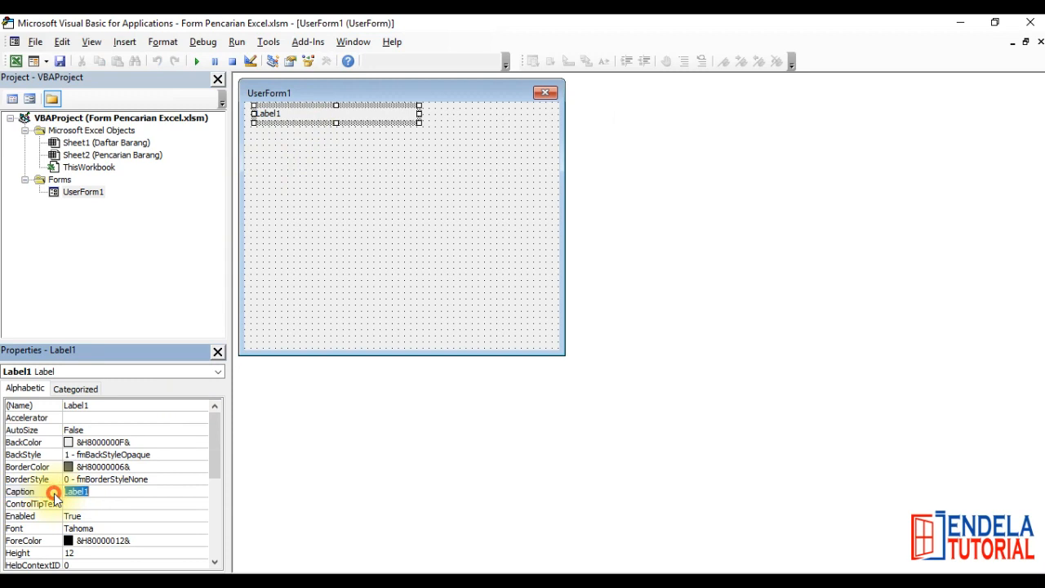
key("BackSpace")
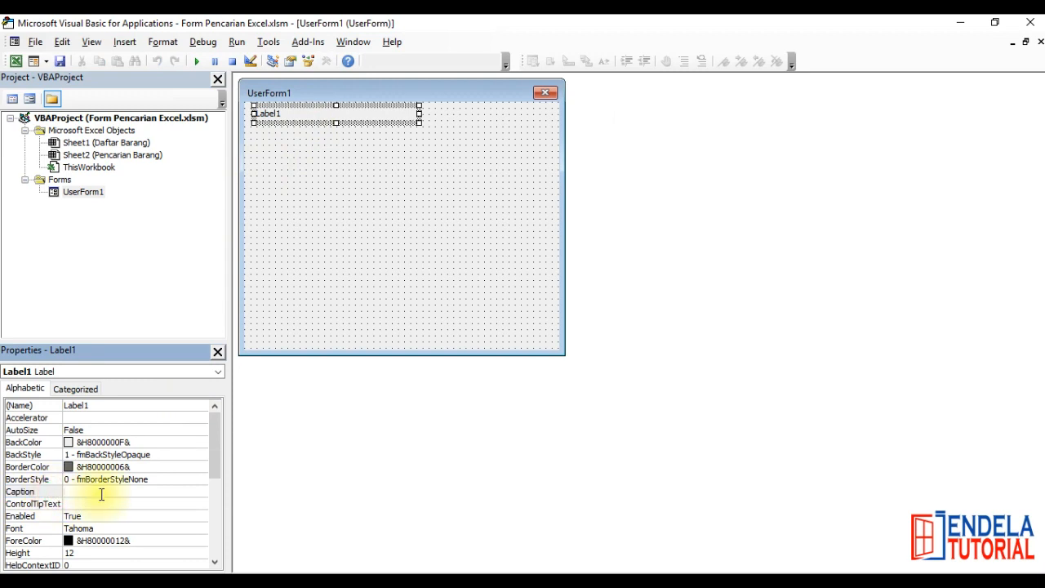
type("Masukkan Nama Barang")
key("Return")
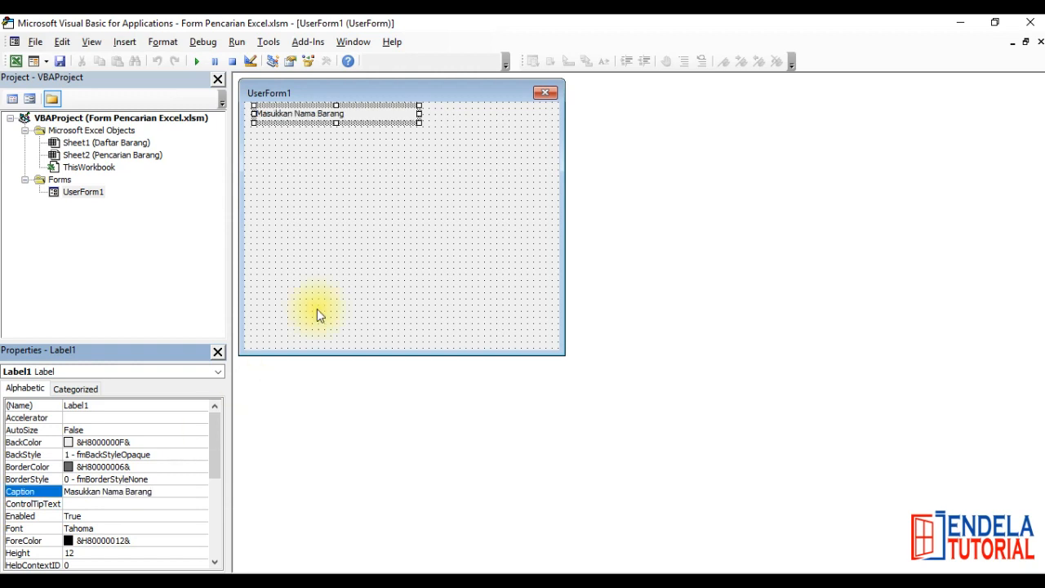
Draw a wide, single-line TextBox directly below the Masukkan Nama Barang label, spanning nearly the full width of the UserForm.
left_click(357, 244)
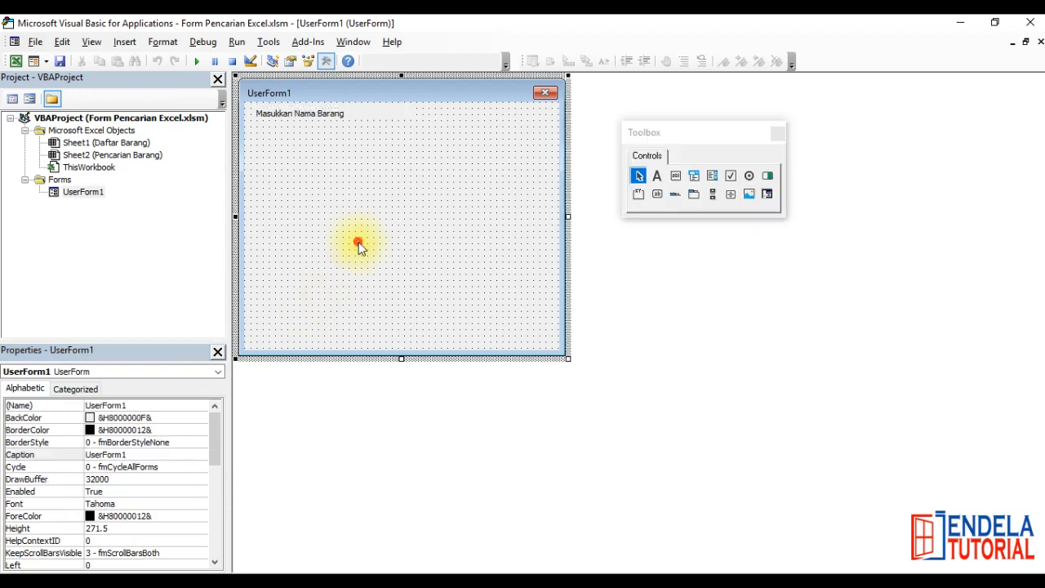
left_click(286, 118)
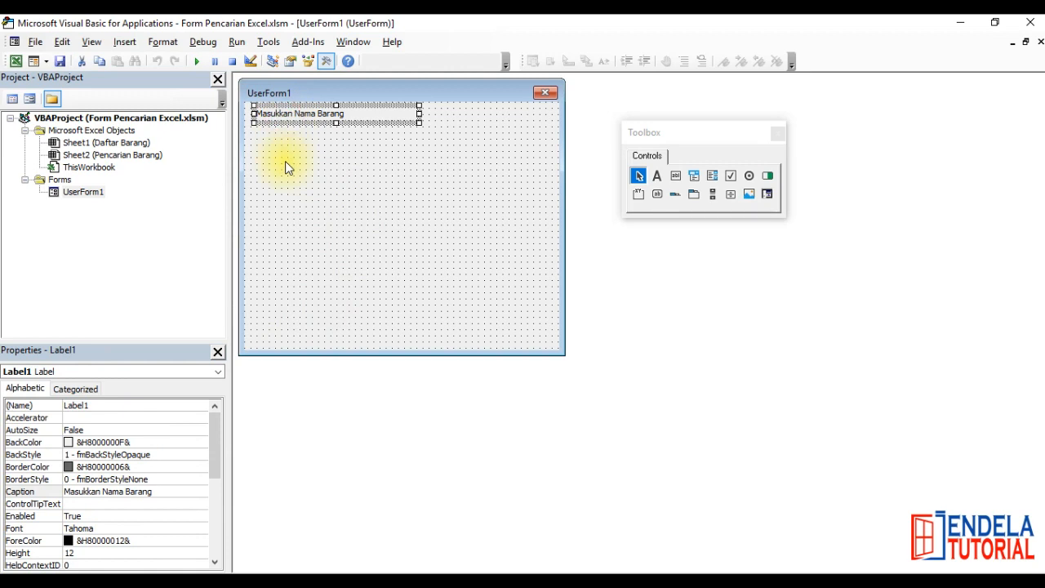
left_click(285, 161)
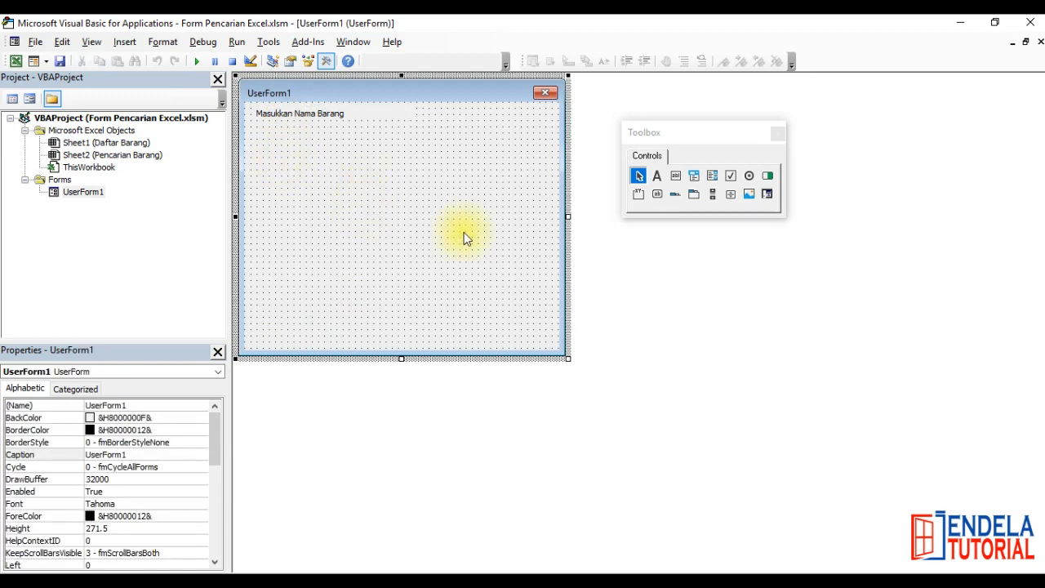
left_click(678, 181)
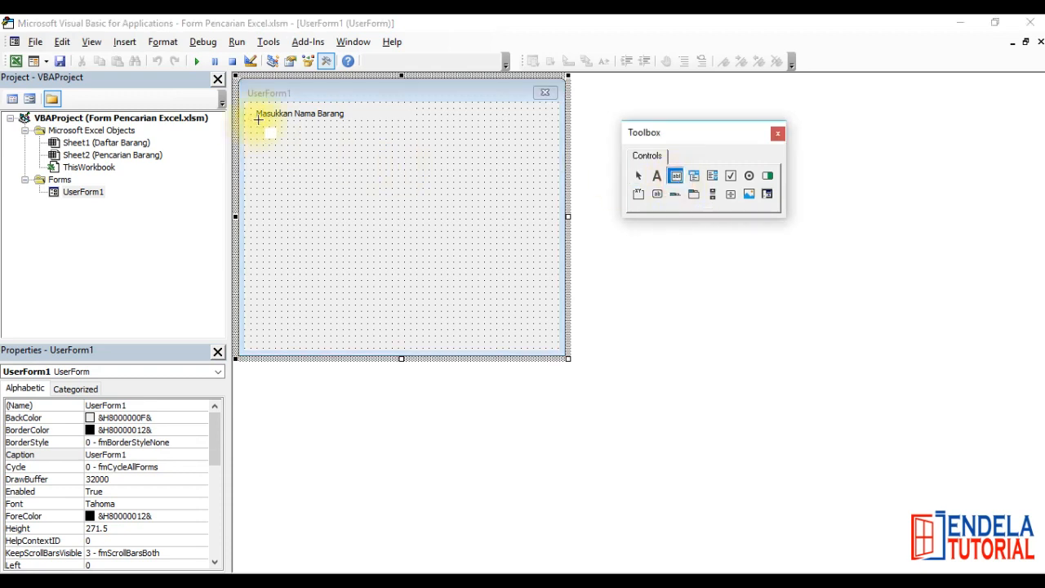
left_click_drag(256, 121, 545, 135)
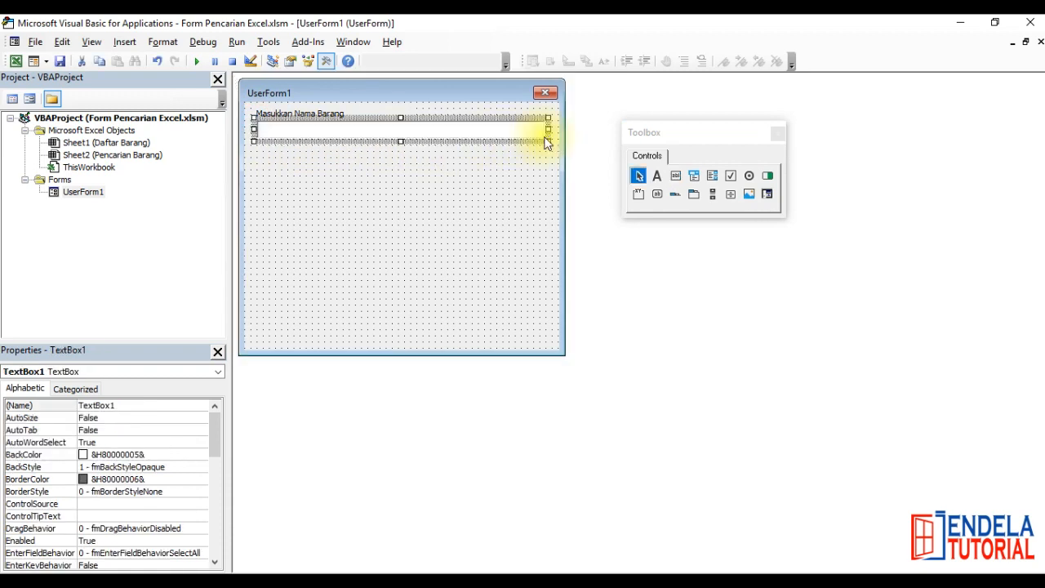
left_click(481, 198)
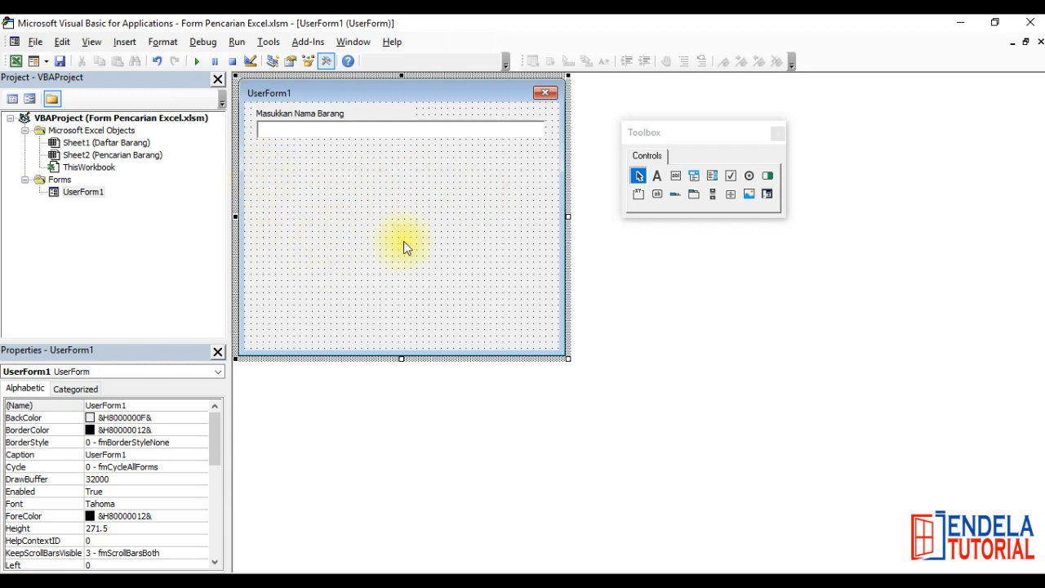
Draw a ListBox with a height of about 192 below the text box, filling the remaining area of the form.
left_click(712, 176)
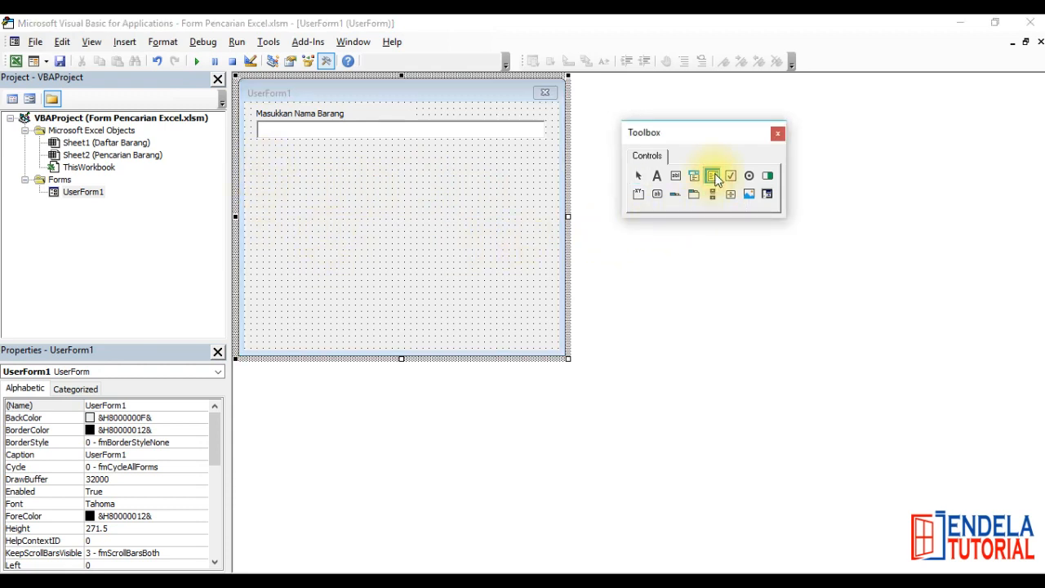
left_click_drag(257, 146, 544, 338)
left_click(550, 318)
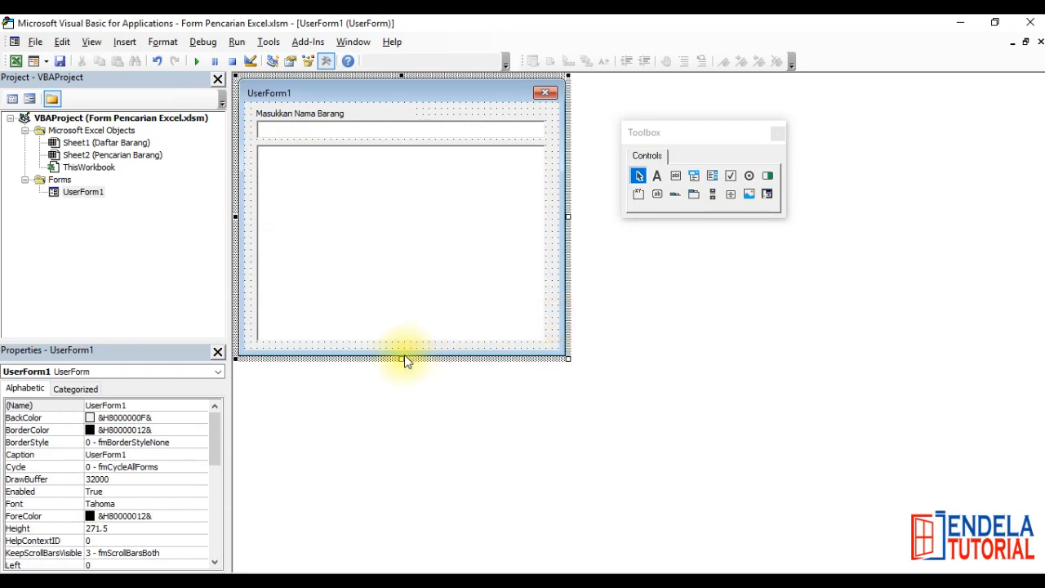
Set the UserForm's Caption property to Pencarian.
left_click(262, 98)
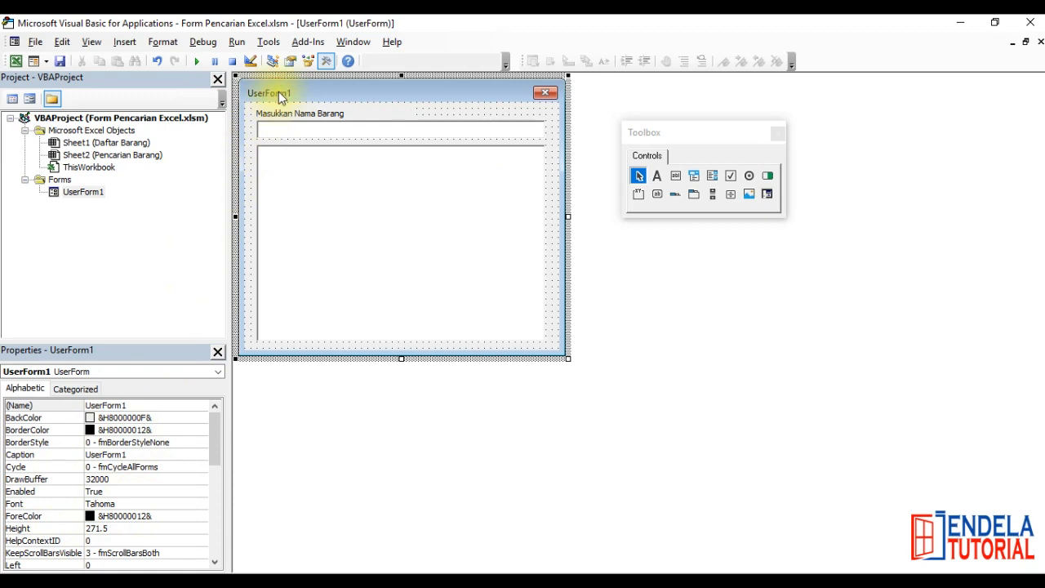
left_click(37, 454)
double_click(140, 455)
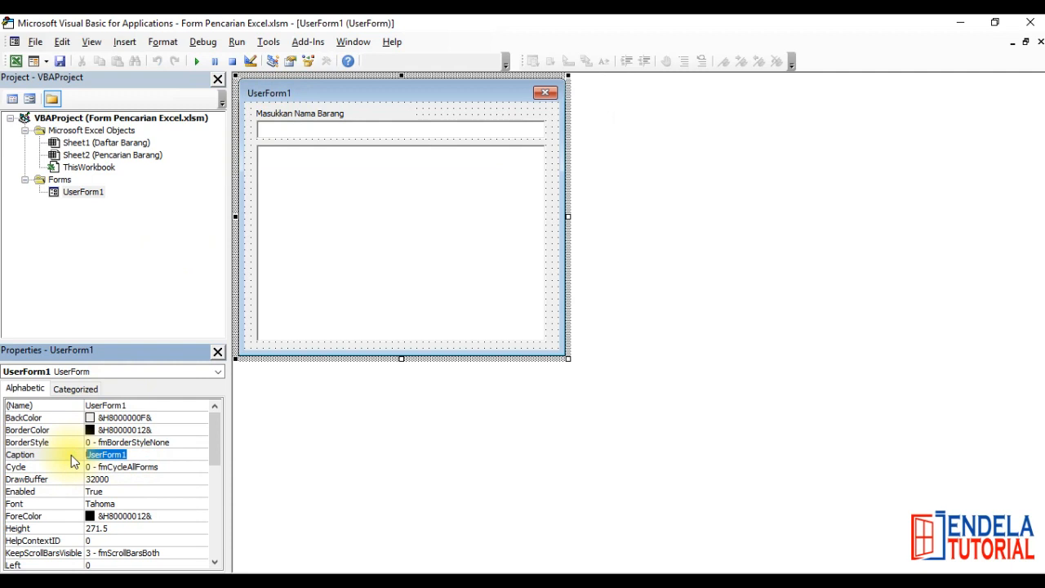
key("BackSpace")
type("Pencarian")
key("Return")
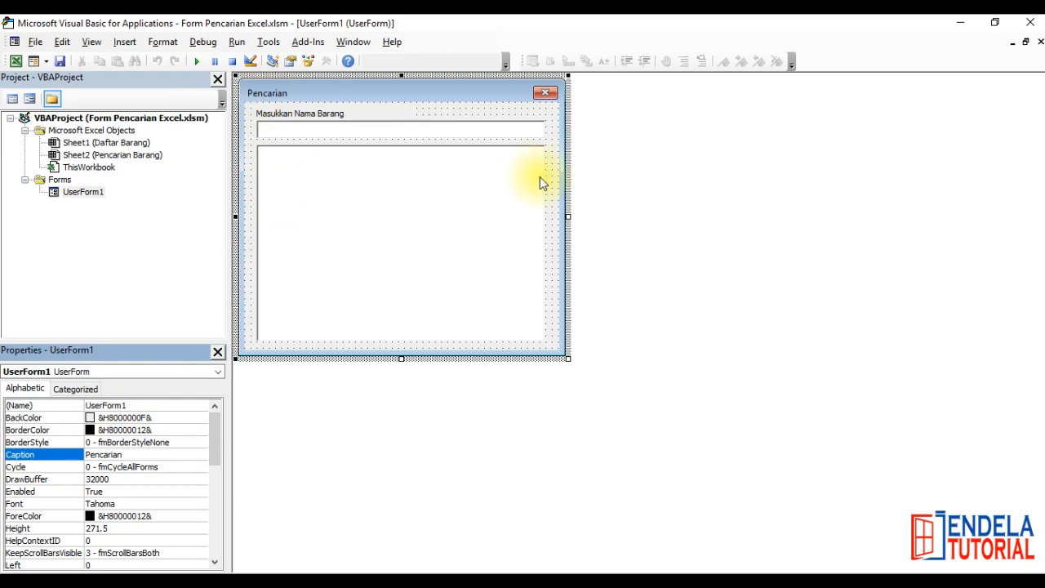
Enlarge the UserForm to a height of about 280, widen the text box and list box to fit, and make the list box about 207 high.
left_click(553, 196)
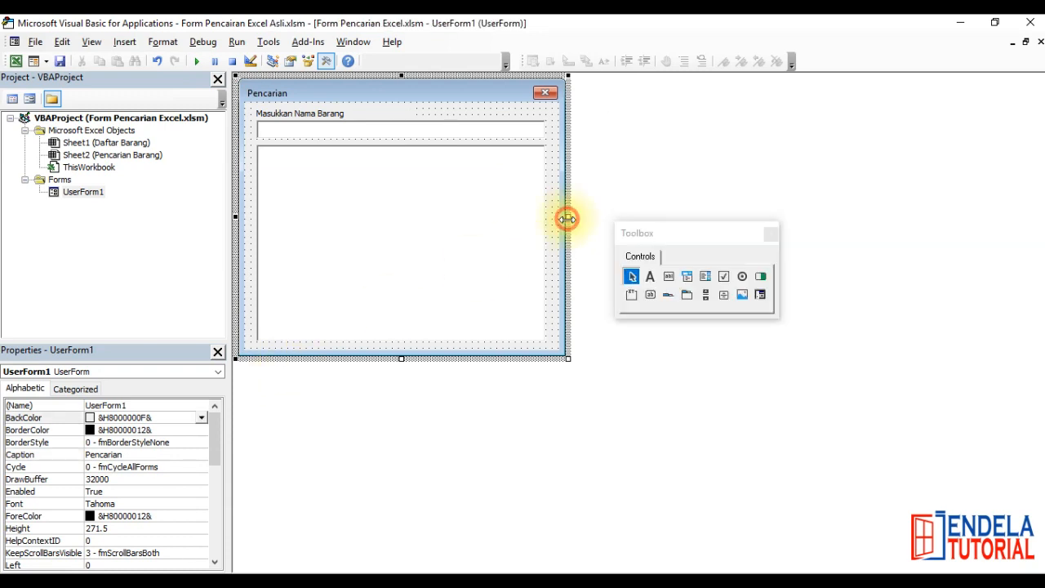
left_click_drag(566, 217, 570, 226)
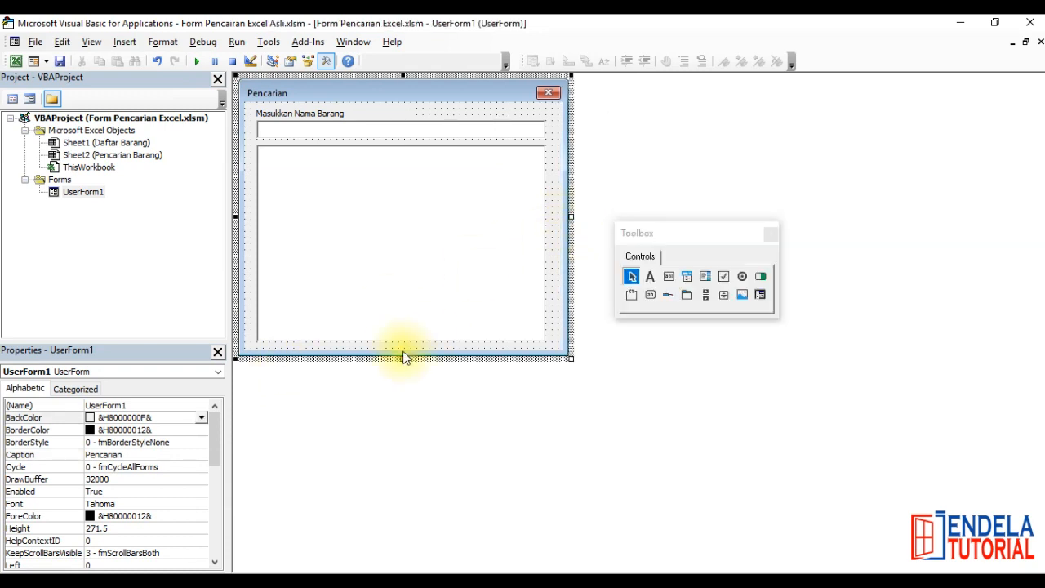
left_click(415, 308)
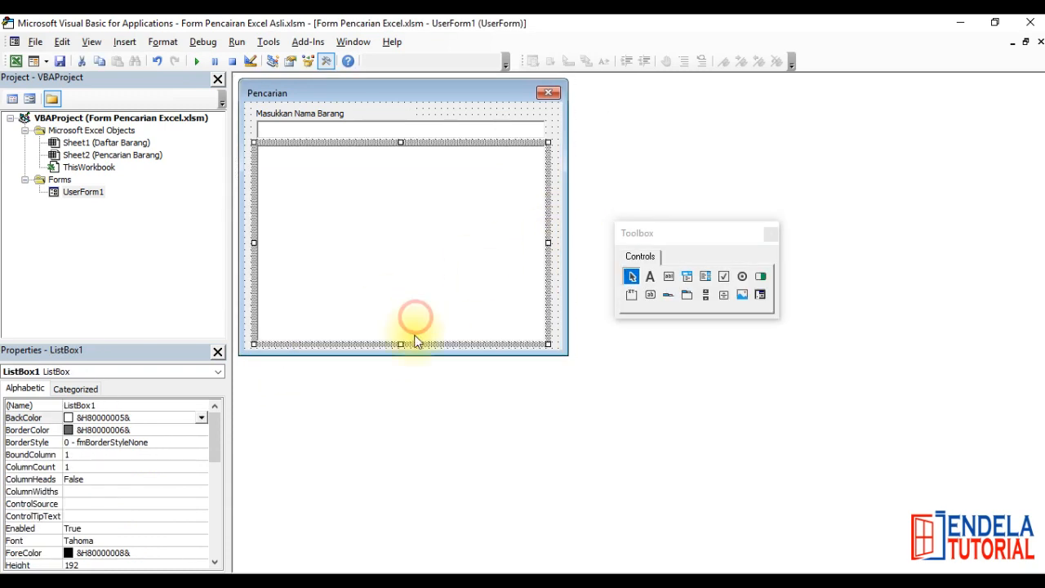
left_click(552, 258)
left_click(534, 241)
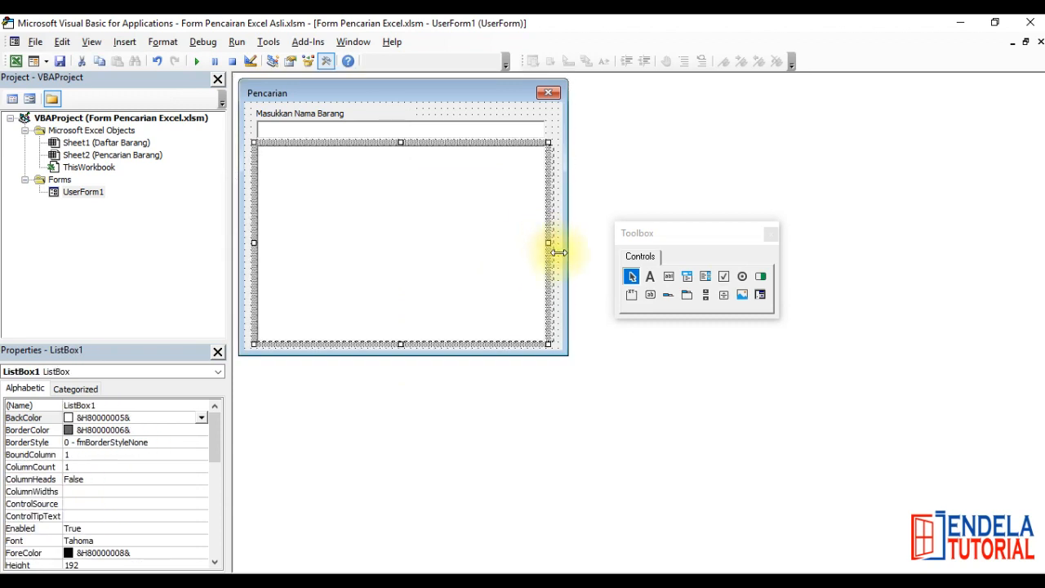
left_click(550, 130)
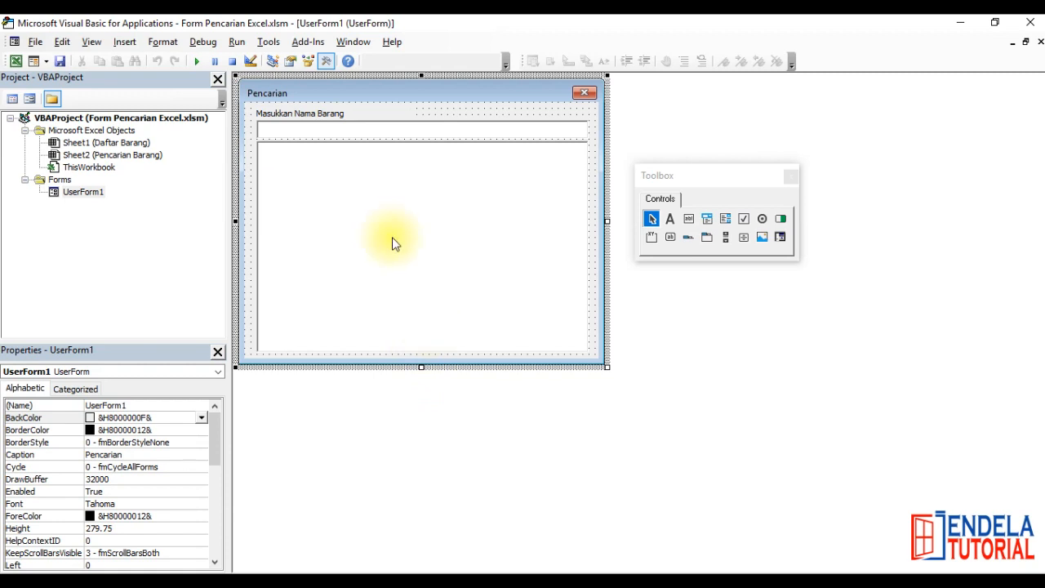
left_click(412, 258)
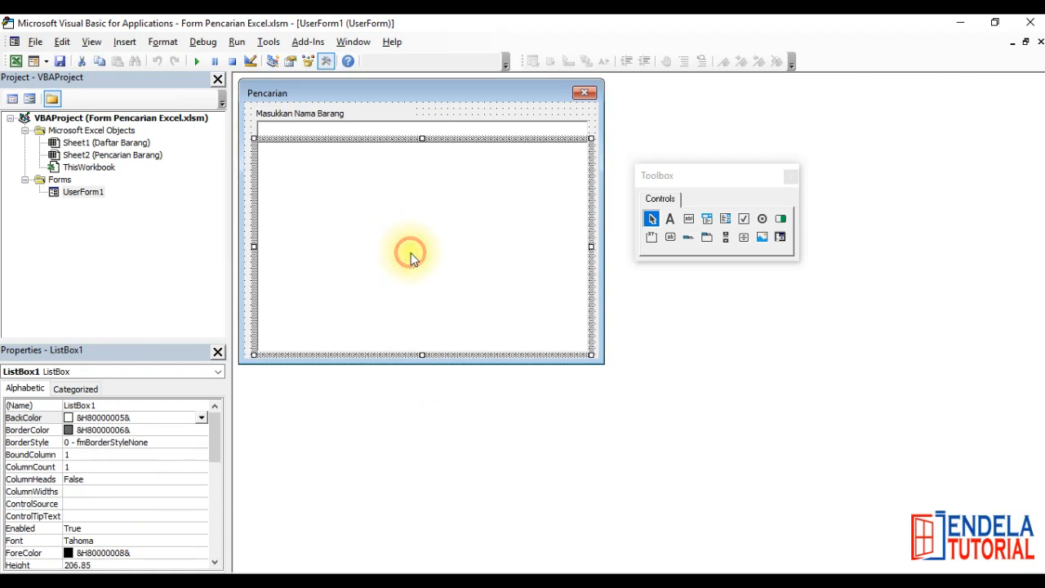
left_click(422, 129)
left_click(439, 118)
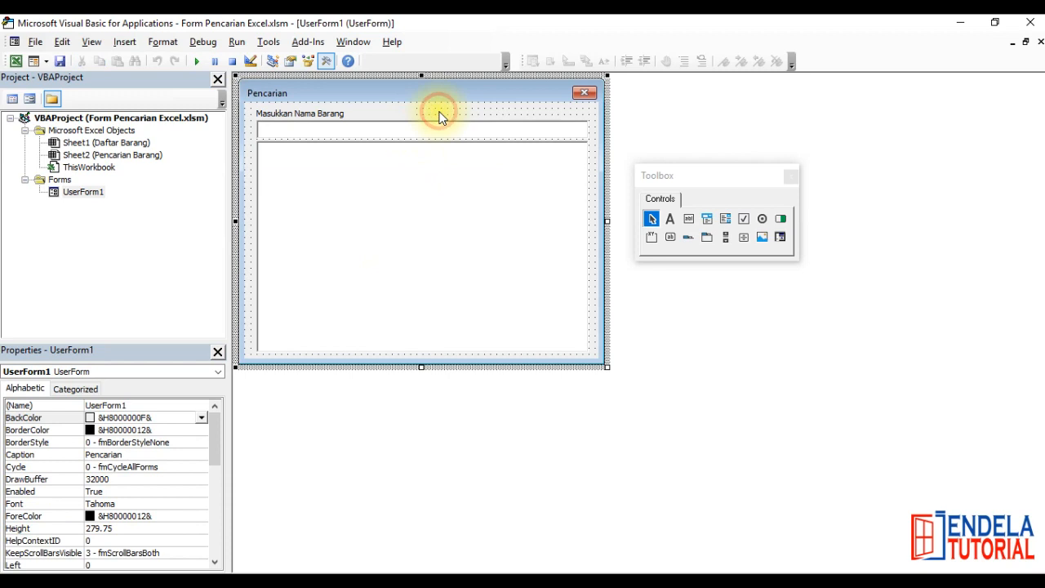